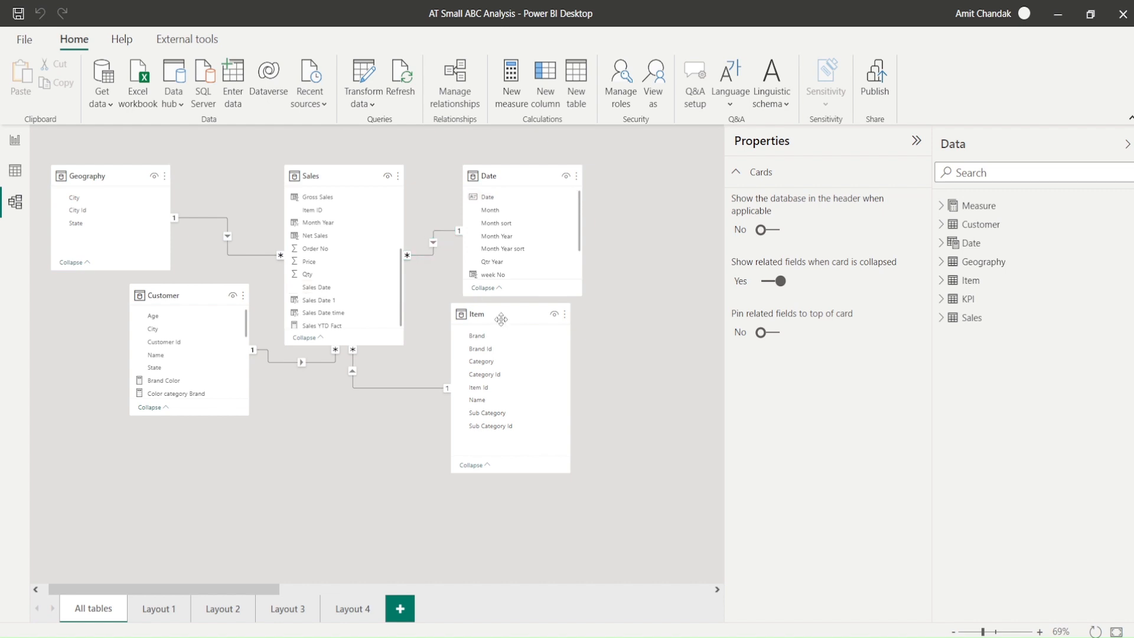
Collapse all table cards in the model diagram so only their related key fields are listed.
click(502, 320)
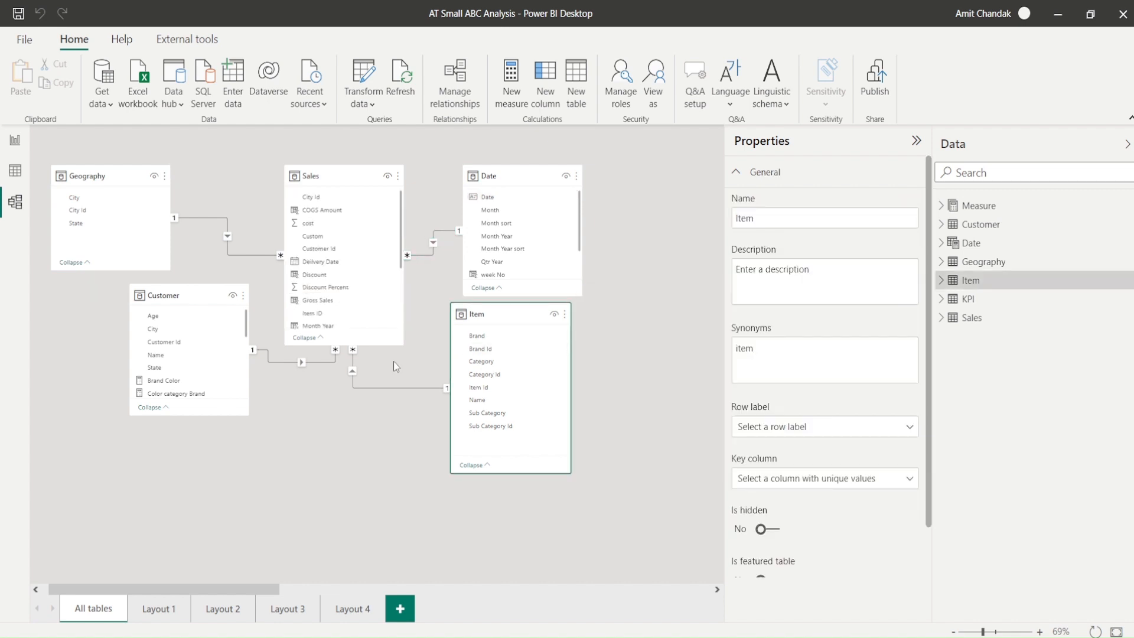
click(285, 361)
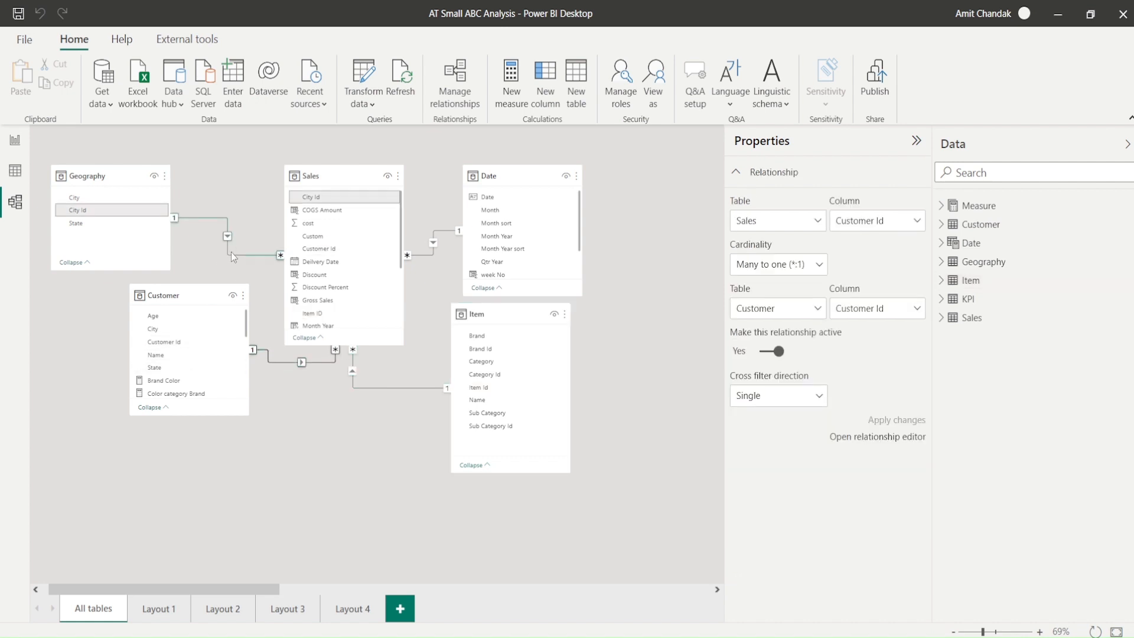
click(398, 176)
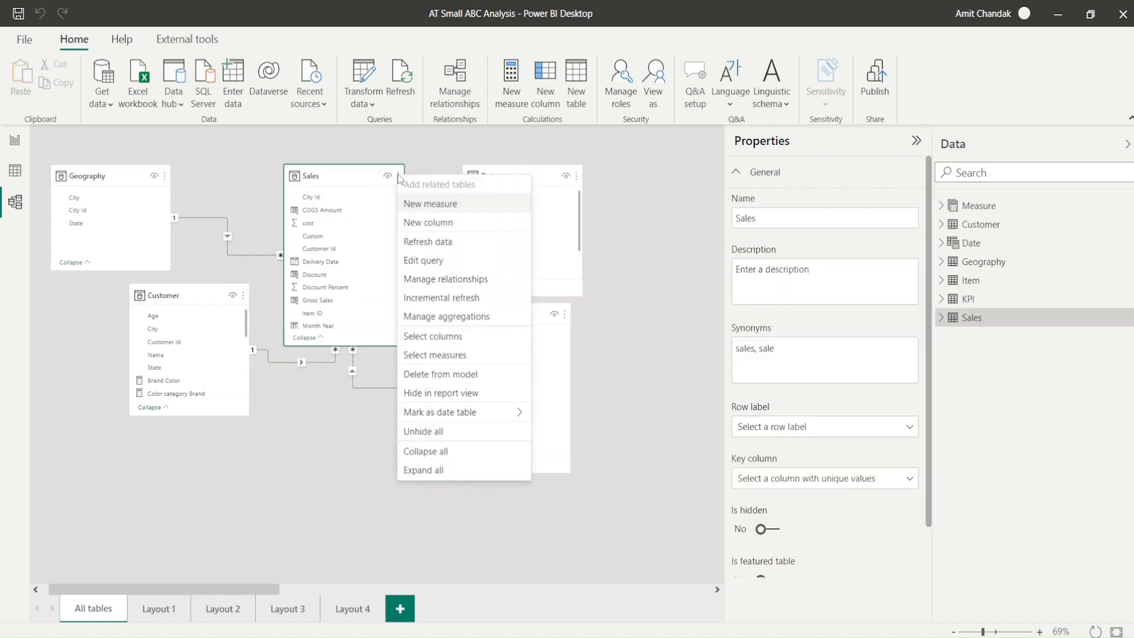
click(423, 452)
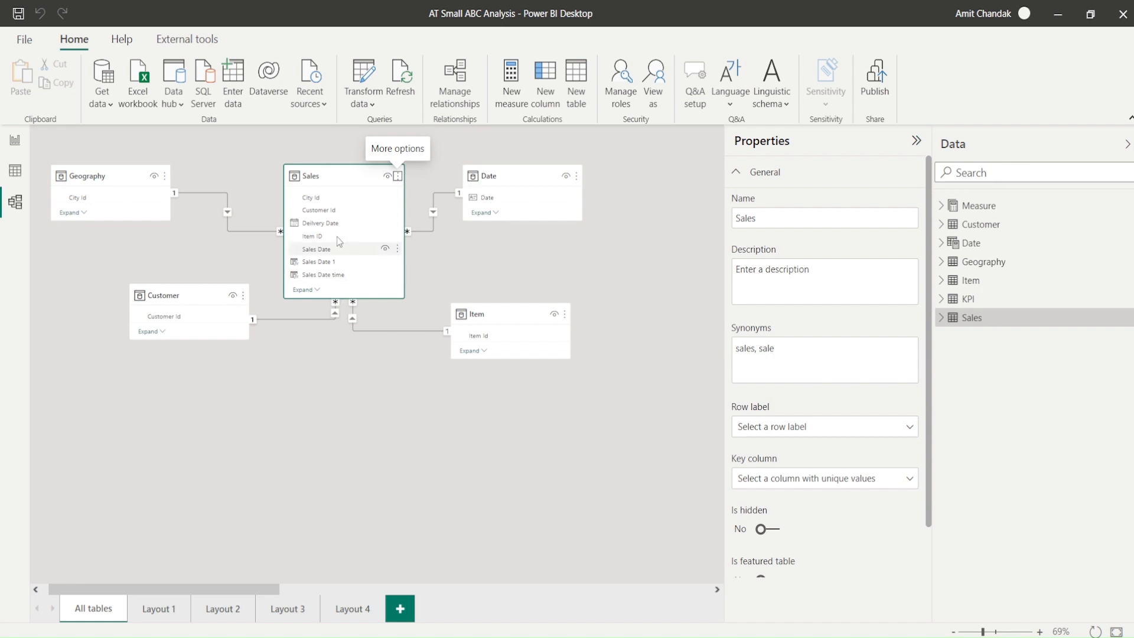
Examine the formula of the Net measure in the Measure table's Base folder.
click(945, 205)
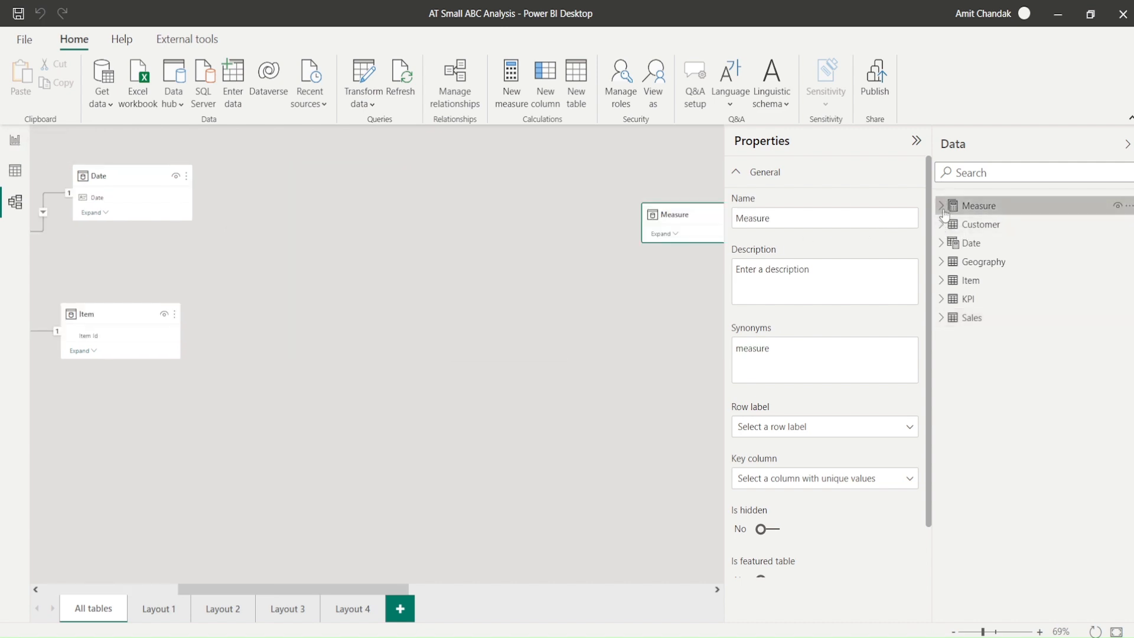
click(941, 206)
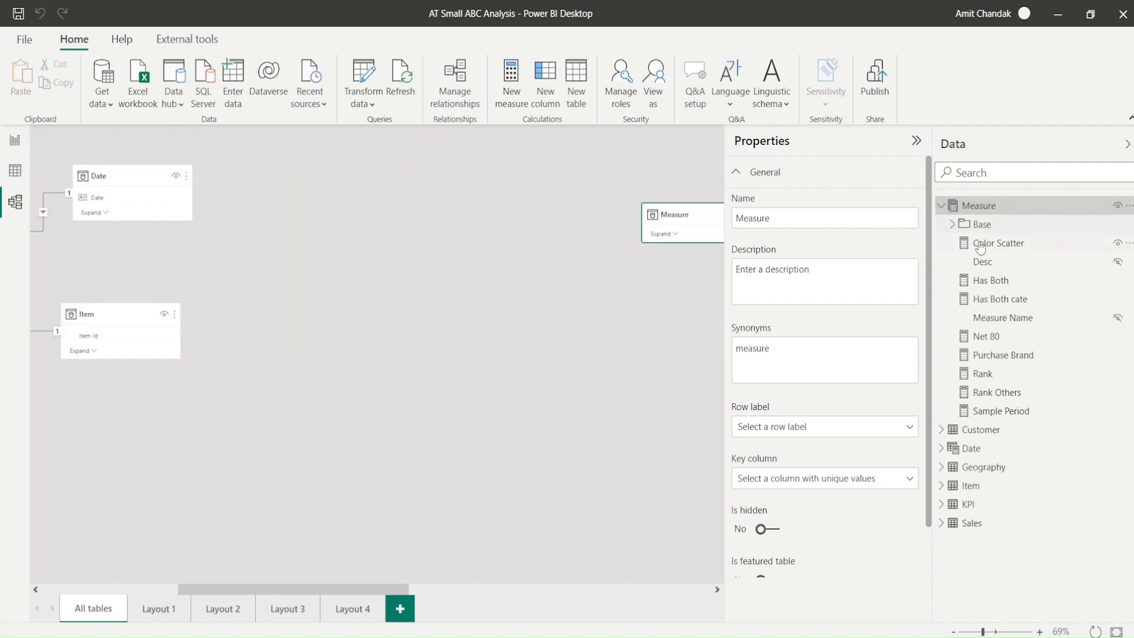
click(952, 224)
click(992, 336)
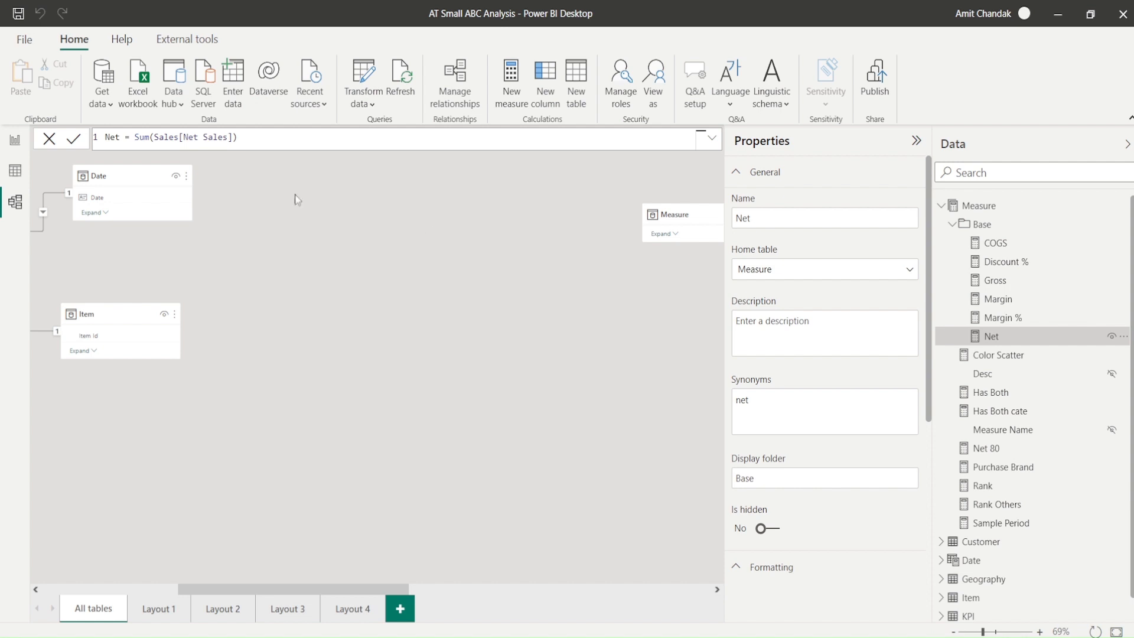
Add a new report page, place a table of the Item table's Brand field on it, and enlarge the visual.
click(15, 142)
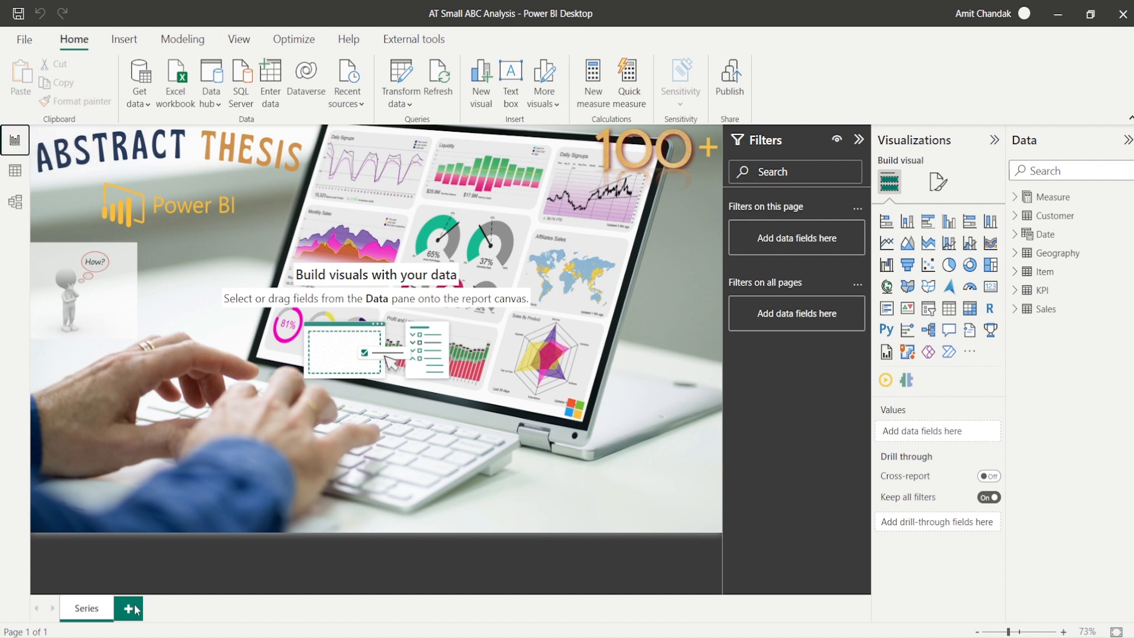
click(140, 608)
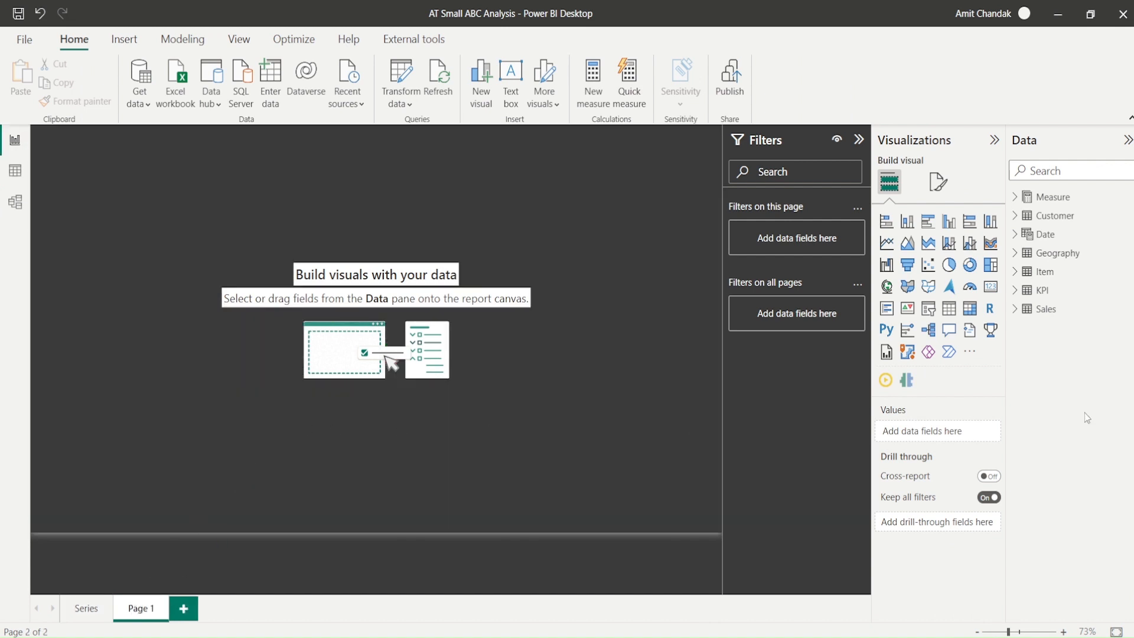
click(1019, 271)
drag(1073, 292, 112, 236)
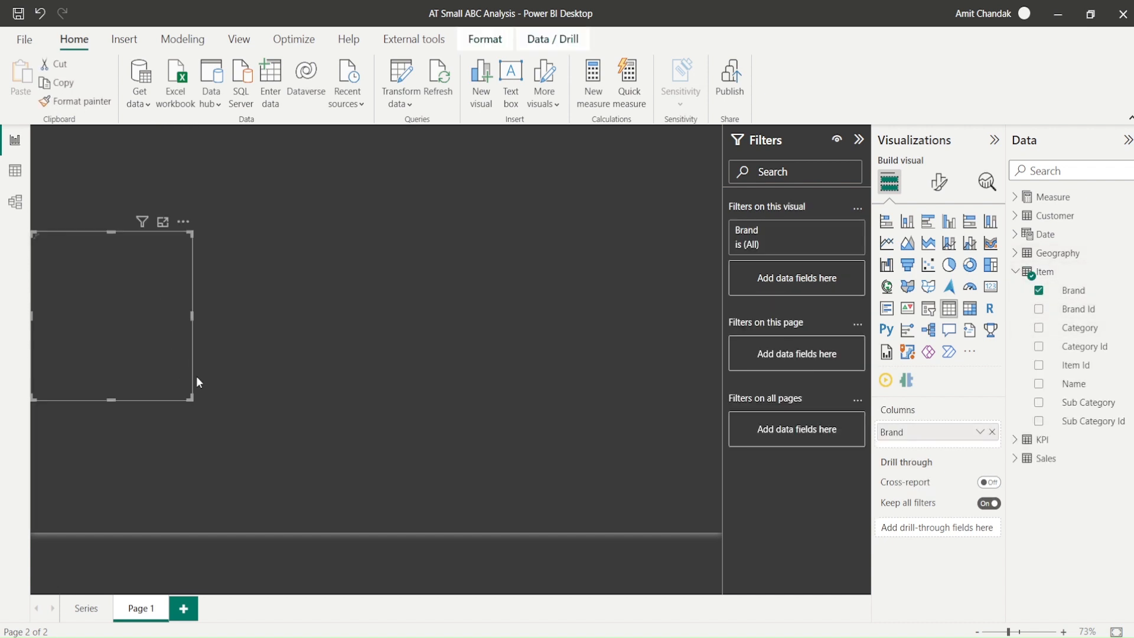
drag(193, 400, 453, 524)
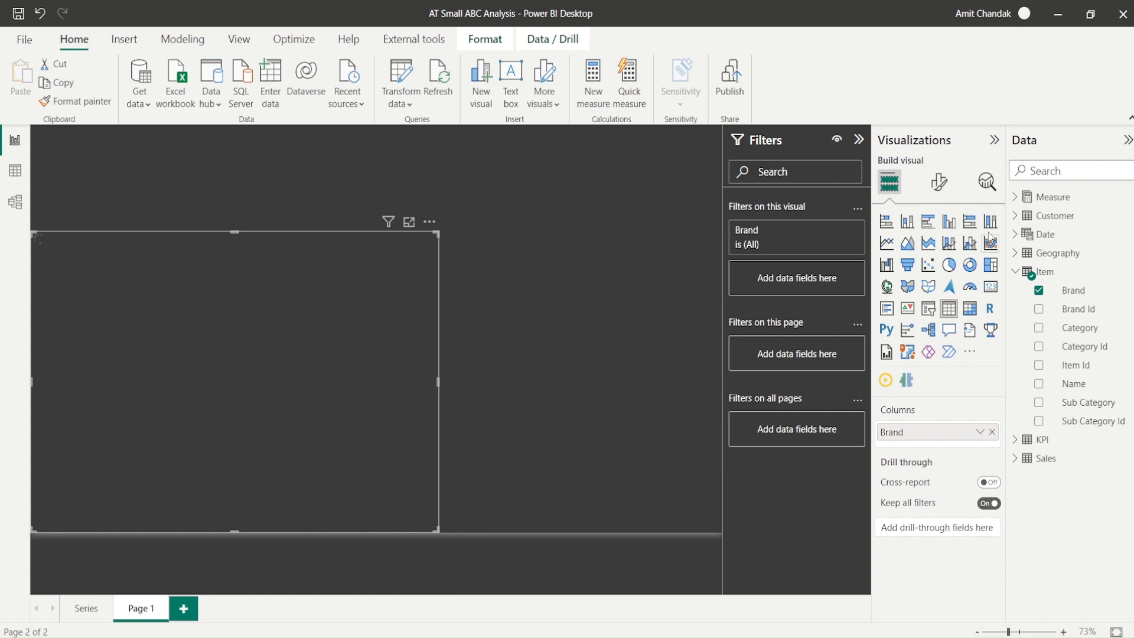
Add the Net measure from the Base folder to the brand table and sort the rows by Net in descending order.
click(1015, 196)
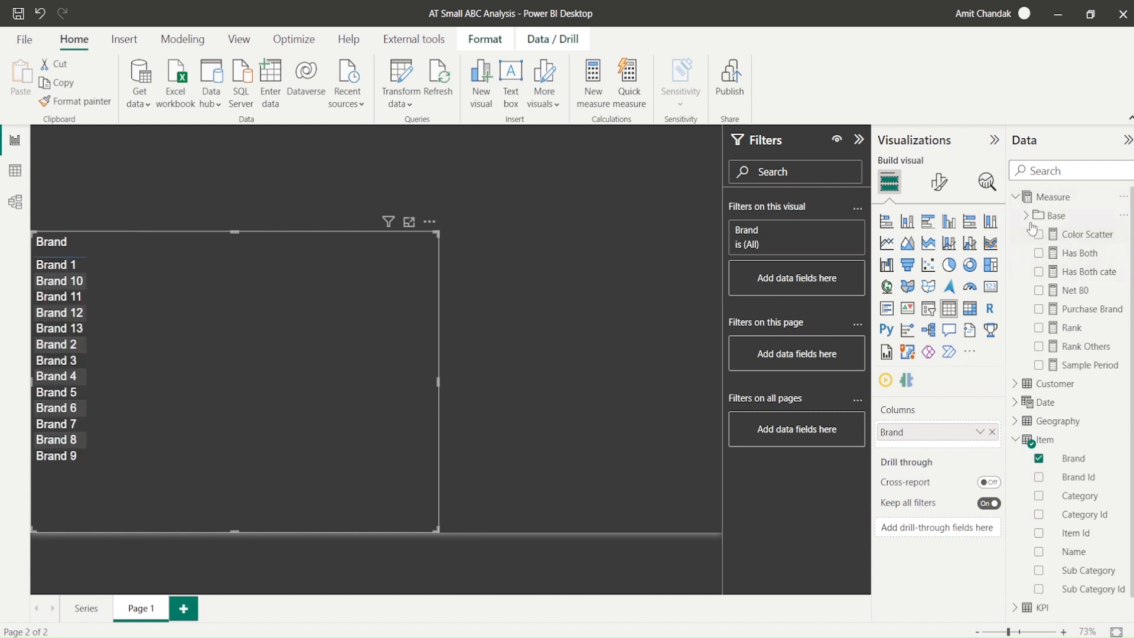
click(1027, 216)
drag(1087, 336, 222, 291)
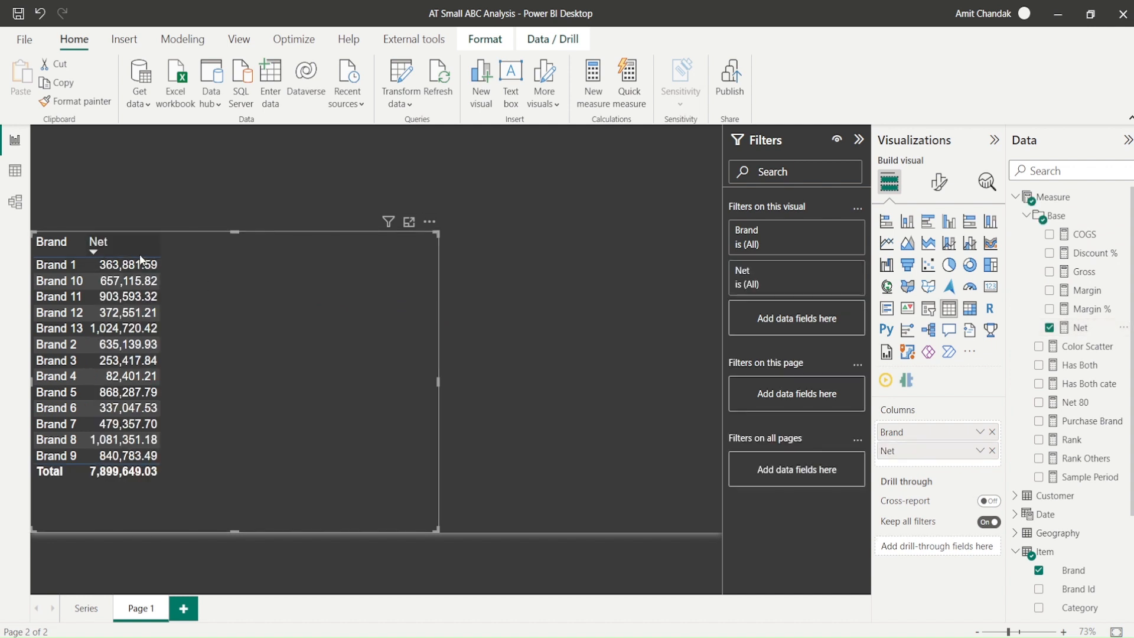
click(140, 256)
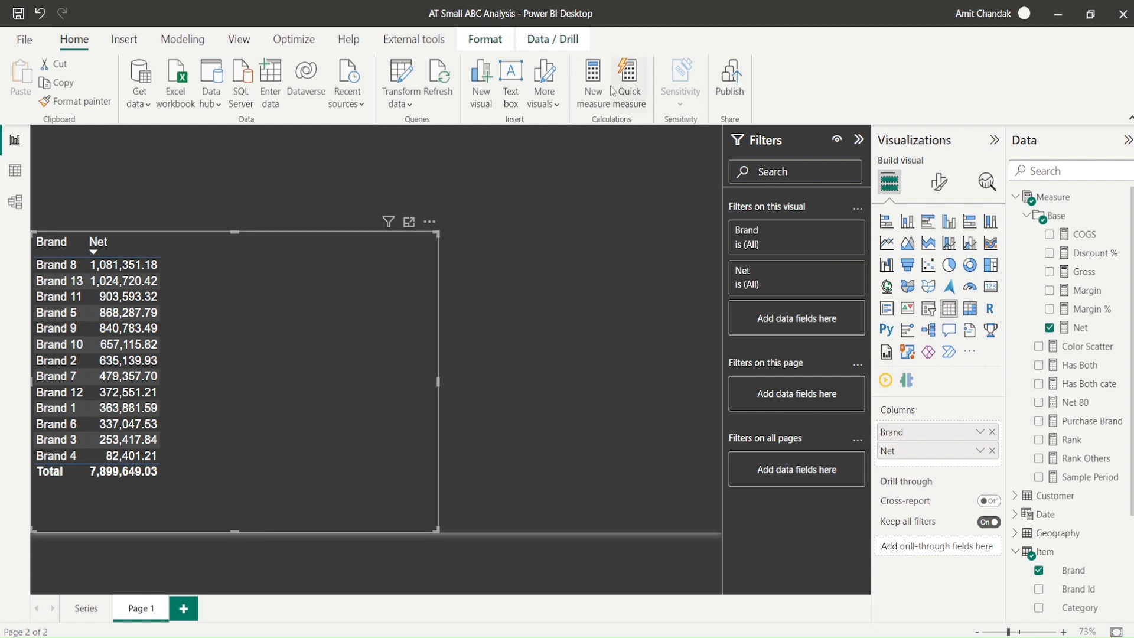
Create a new measure named "Cumm net" and start its expression.
click(589, 97)
double_click(130, 137)
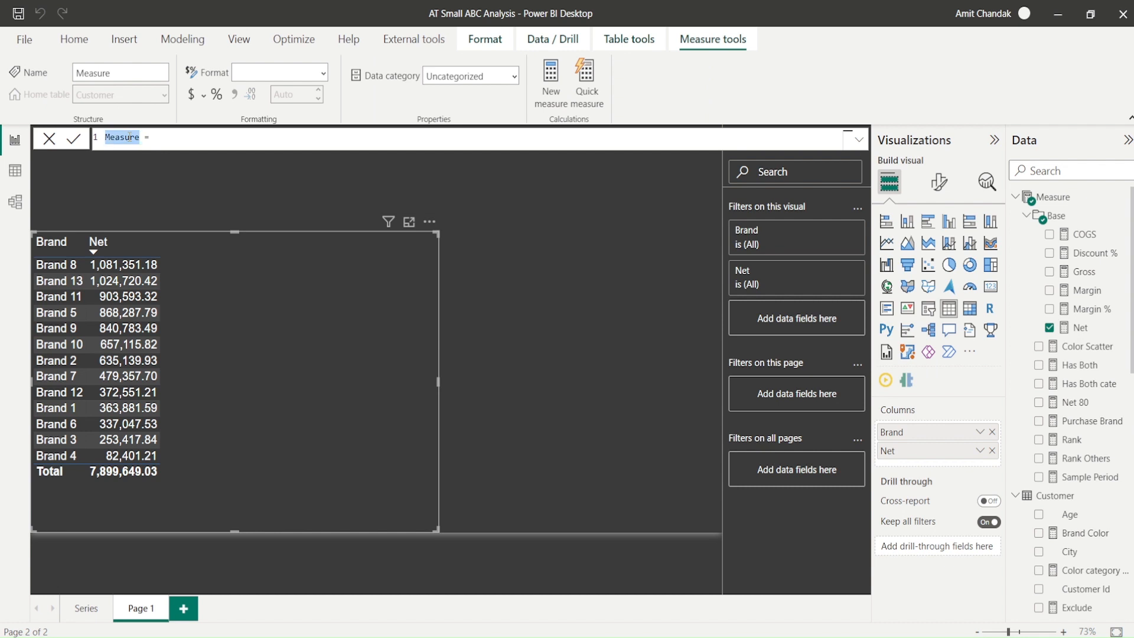
text(Cumm Net)
click(130, 138)
text(cal)
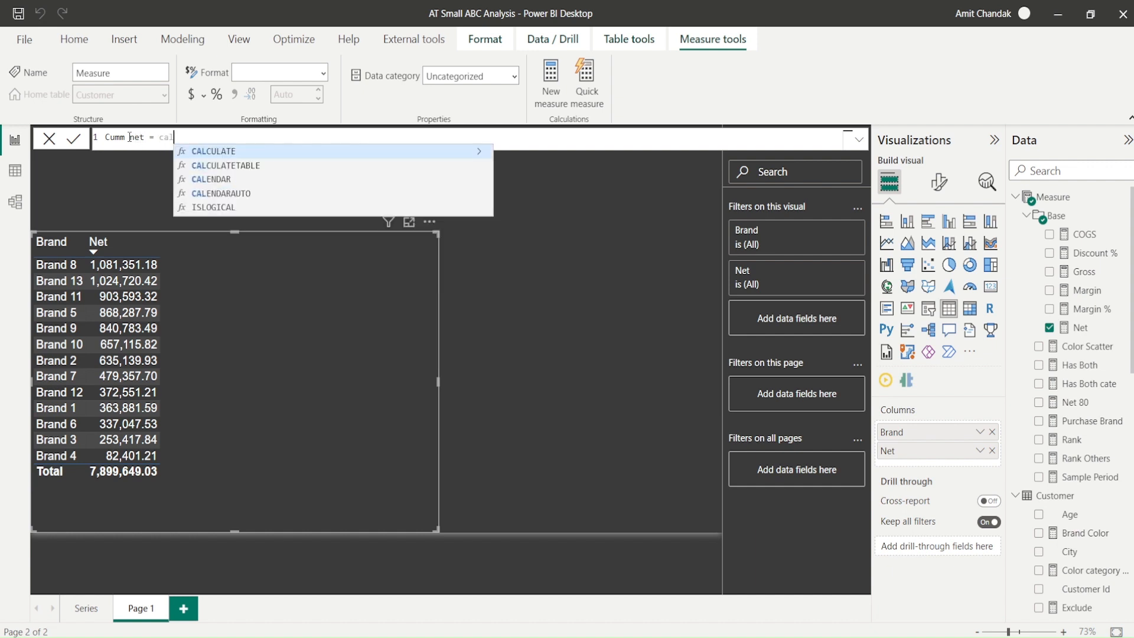
Begin the Cumm net formula with CALCULATE([Net], leaving it ready for a filter argument.
key(Escape)
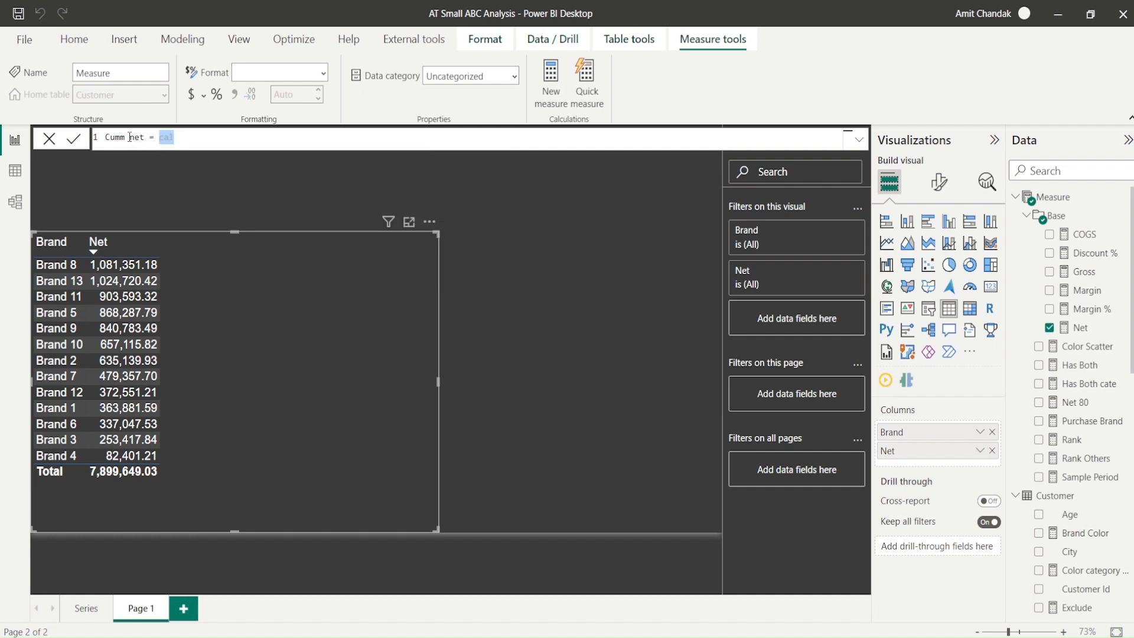
key(ctrl+shift+Left)
key(ctrl+shift+Left)
key(ctrl+shift+Left)
key(ctrl+shift+Left)
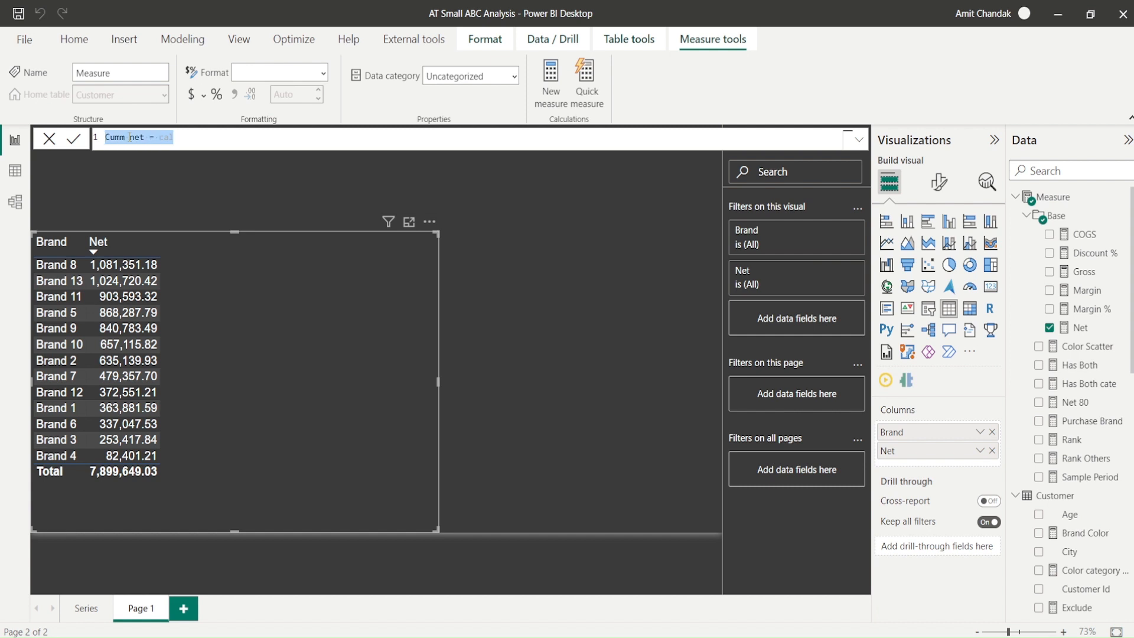
key(alt+Tab)
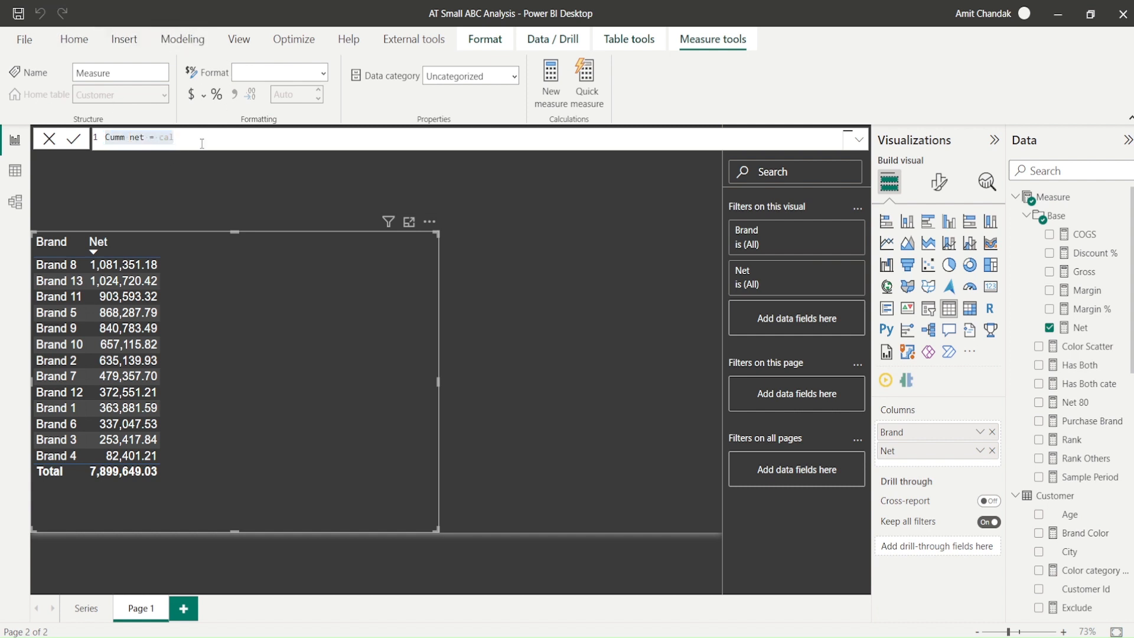
scroll(202, 144, up, 10)
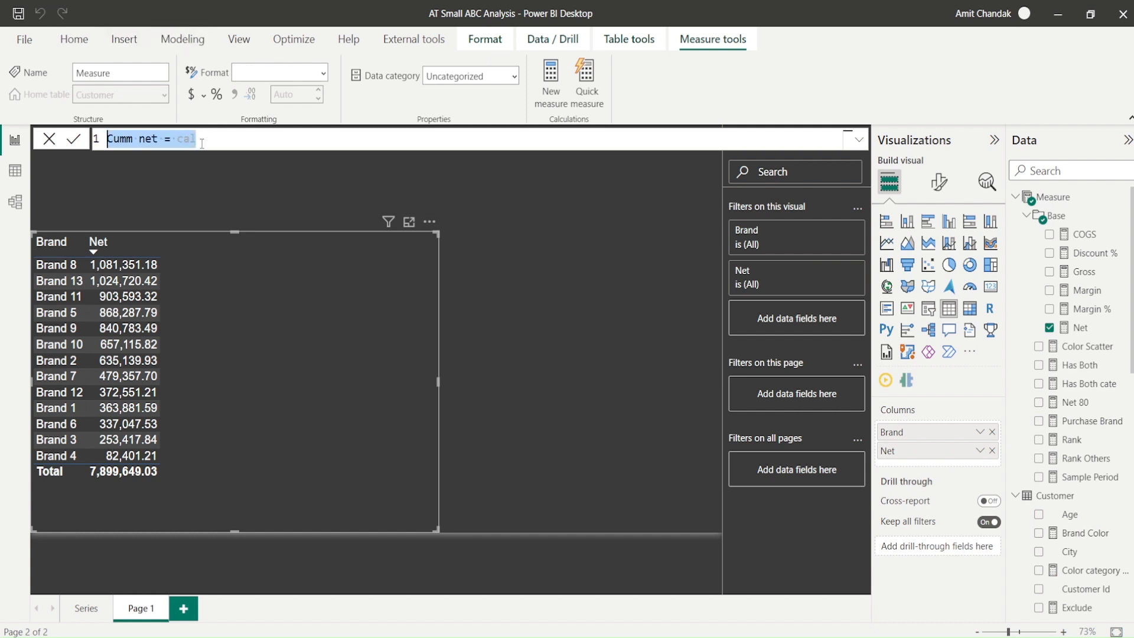
click(259, 153)
text(cu)
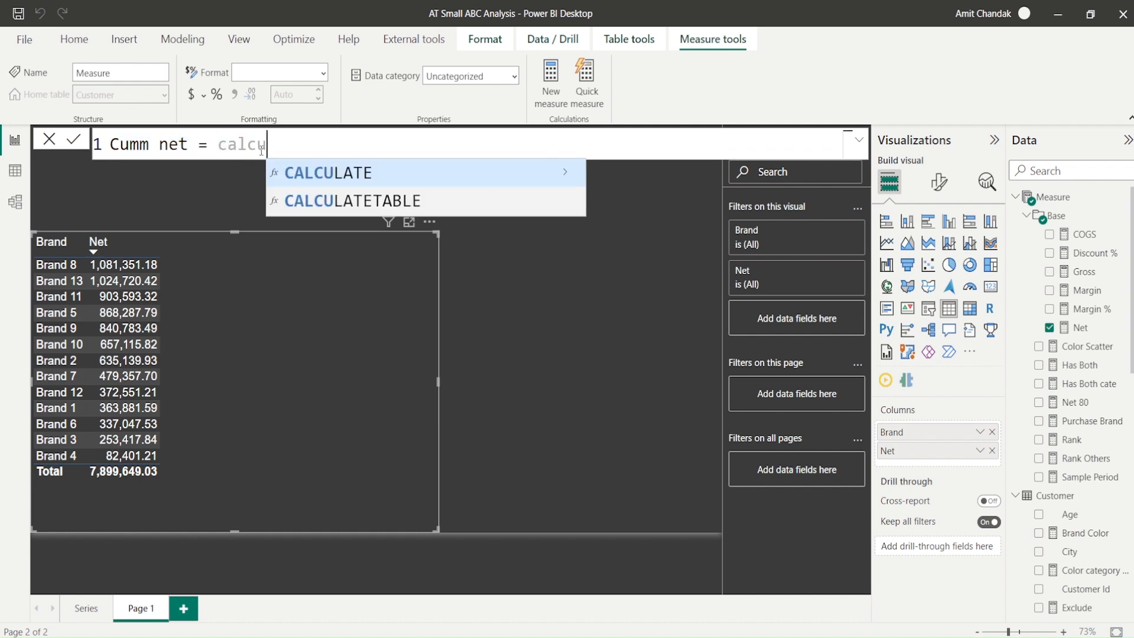
key(Tab)
text([net)
key(Tab)
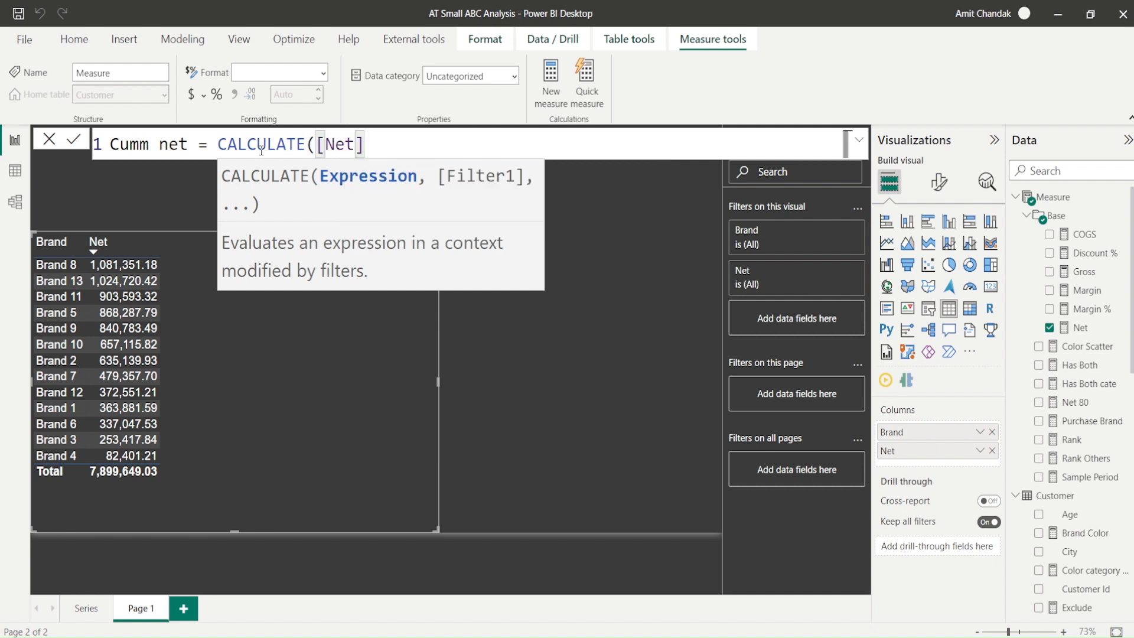
text(,)
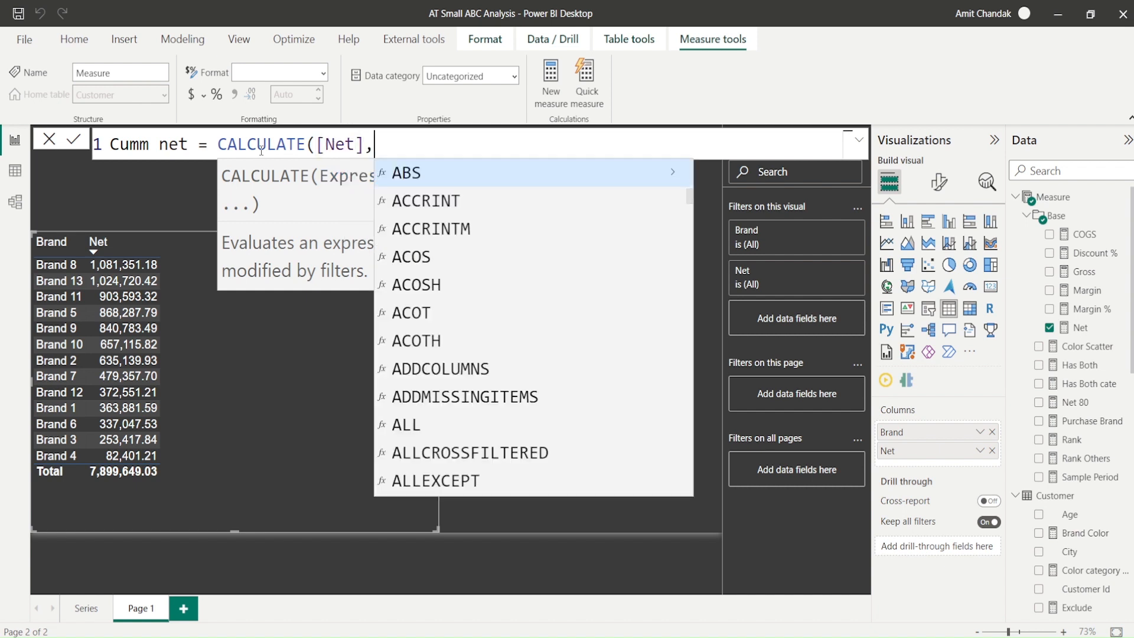
Insert the WINDOW function as CALCULATE's filter argument on an indented second line.
key(shift+Return)
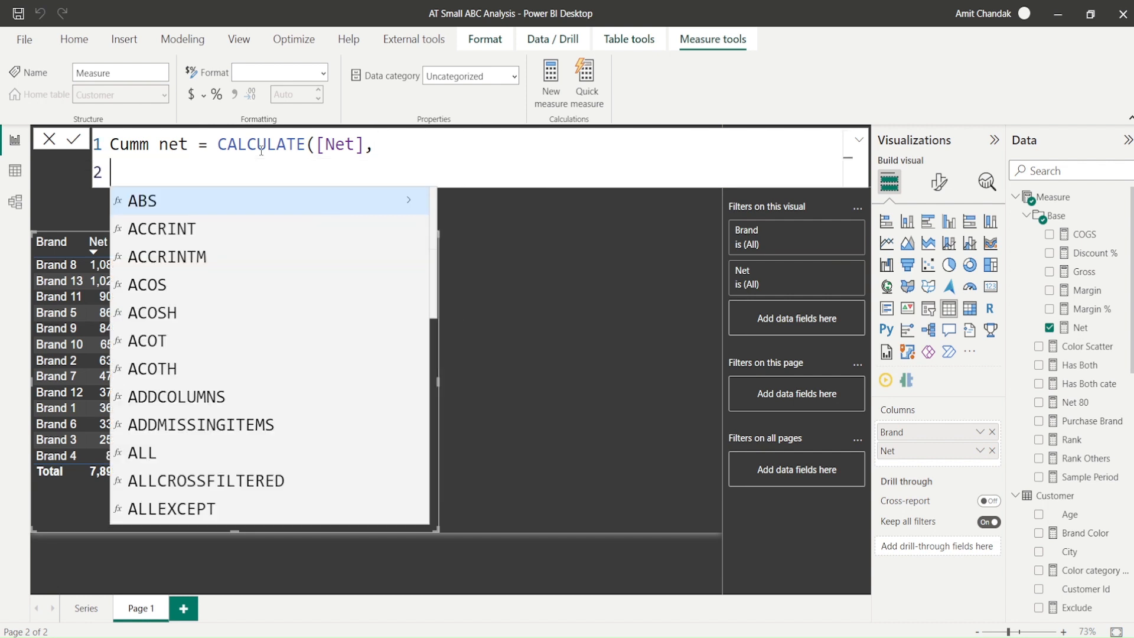
key(Escape)
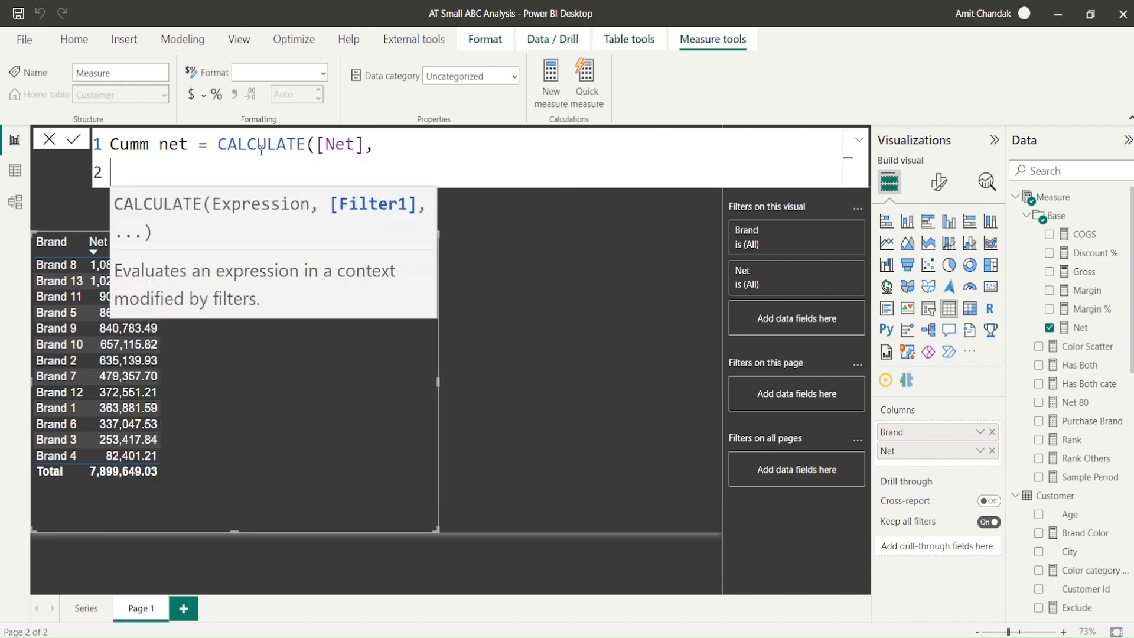
key(Tab)
key(Tab)
key(Tab)
key(Tab)
text(win)
key(Tab)
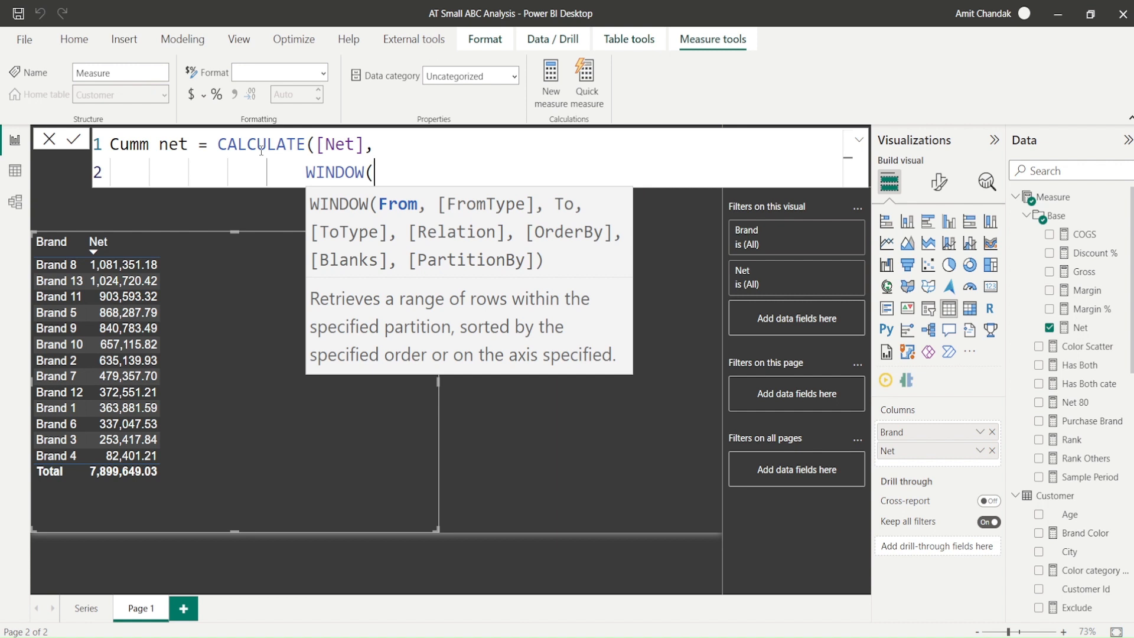
Set the WINDOW range from 1, ABS to 0, REL.
text(1,)
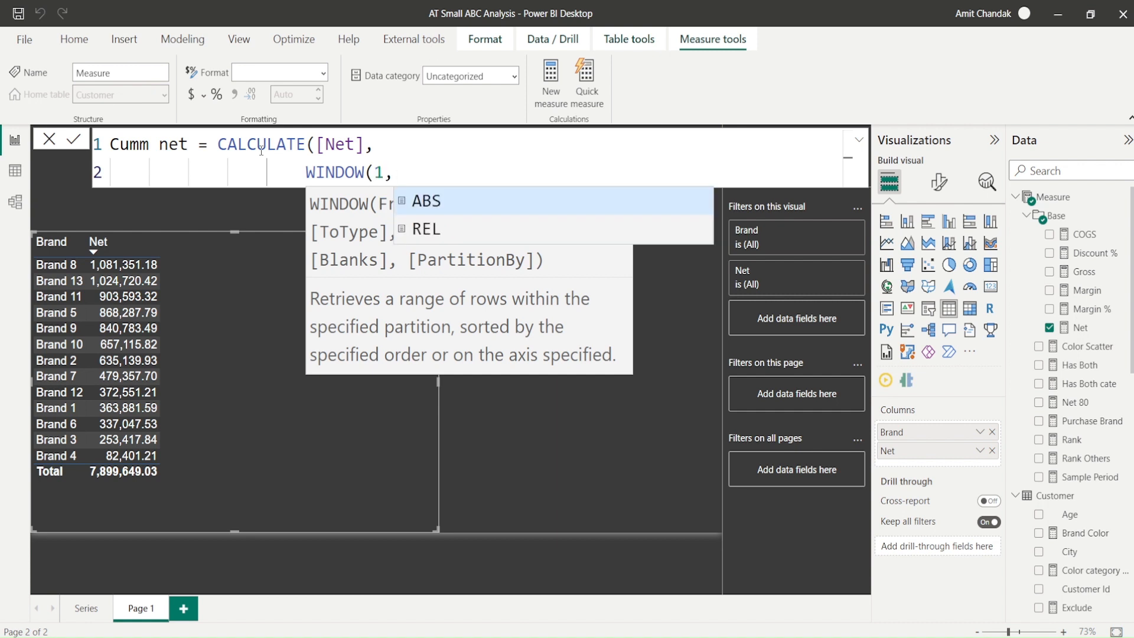
key(Tab)
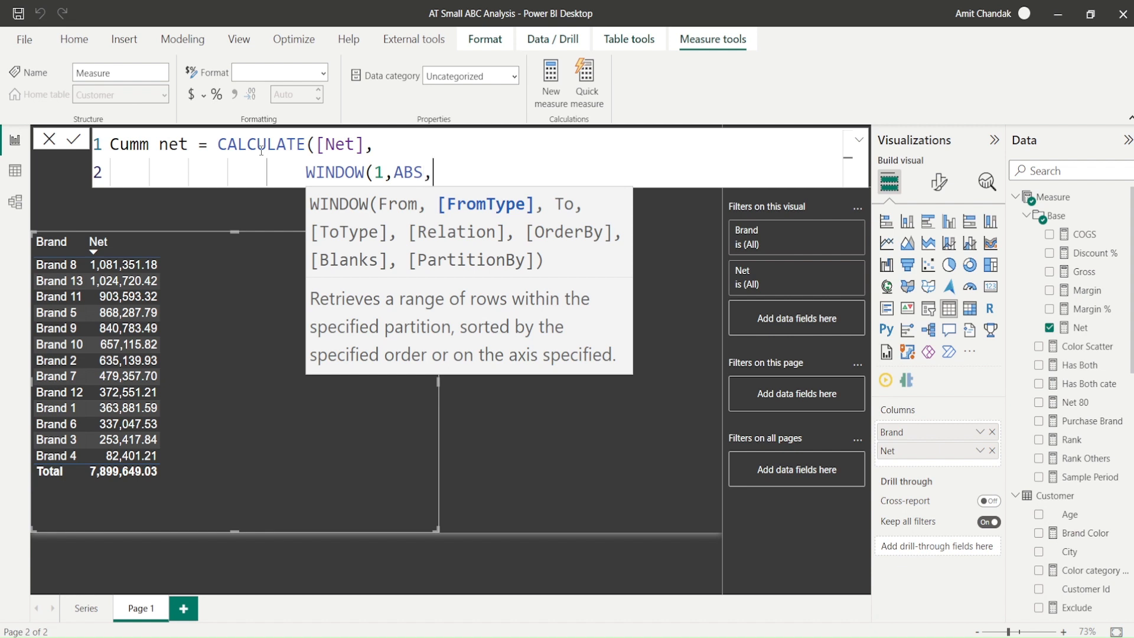
text(0, rel)
key(BackSpace)
key(BackSpace)
key(BackSpace)
text(REL)
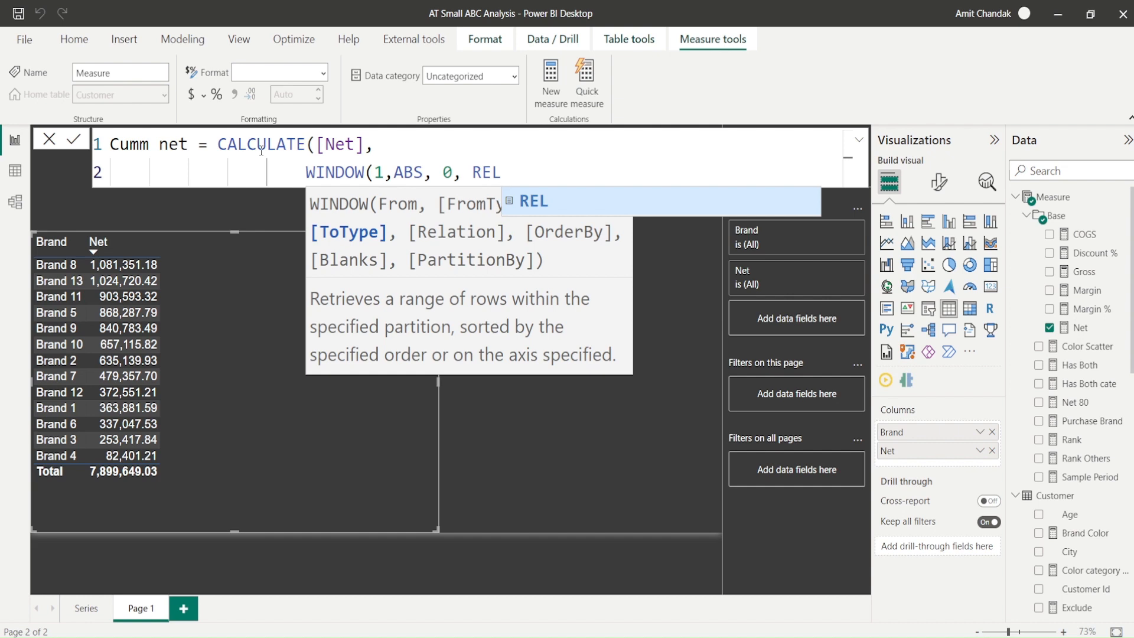
text(,)
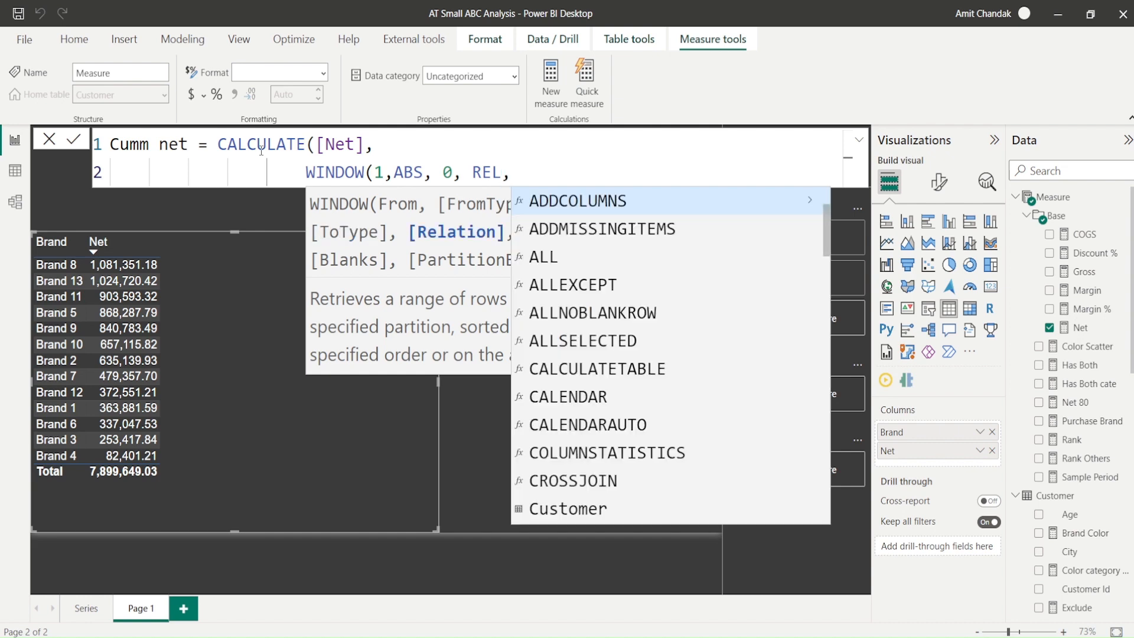
Insert ADDCOLUMNS on a new indented line as the WINDOW function's relation argument.
key(shift+Return)
key(Tab)
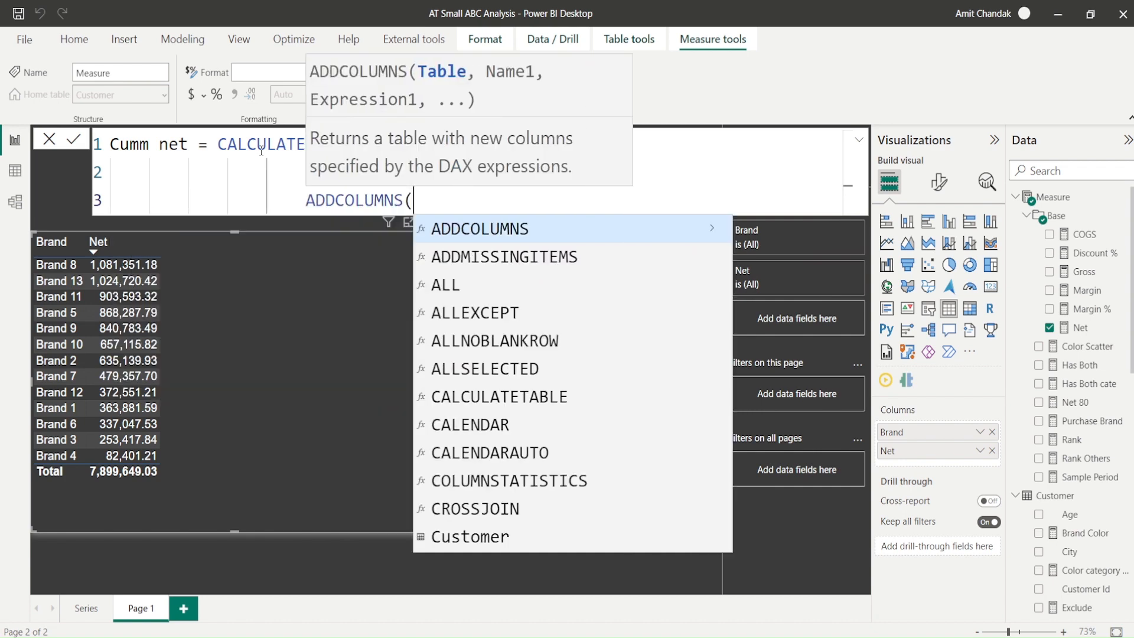
key(BackSpace)
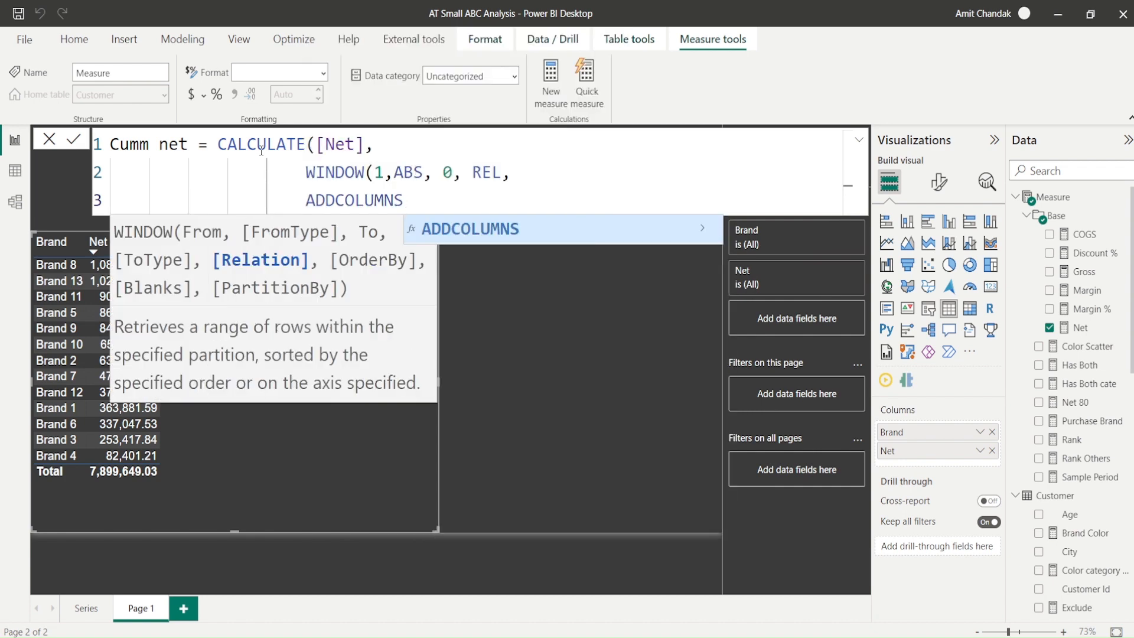
text(()
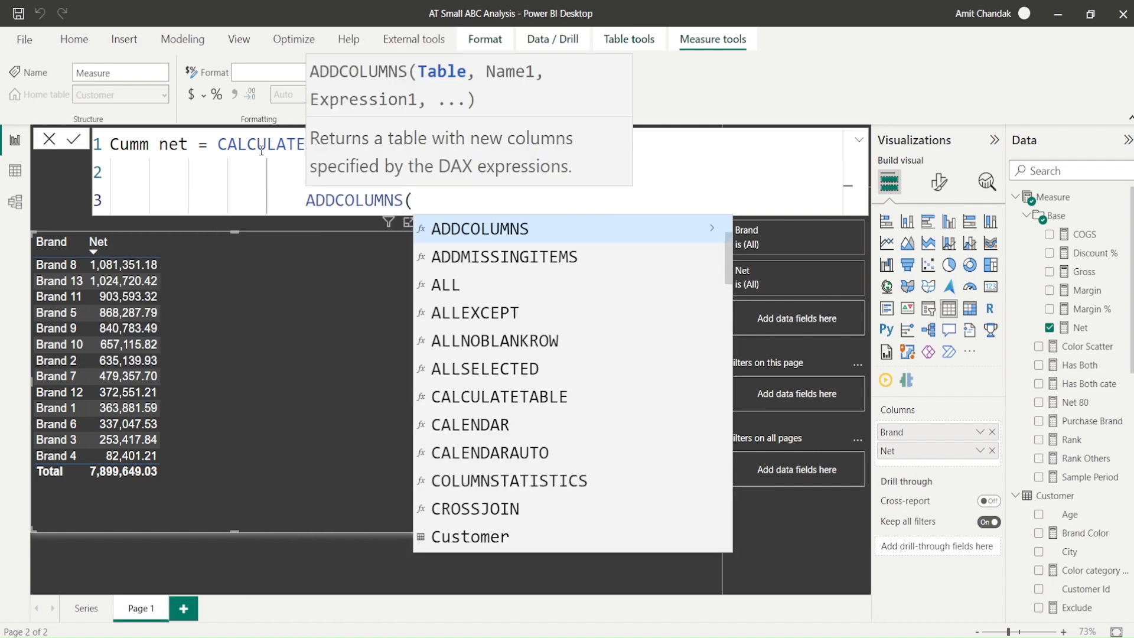
Use ALLSELECTED('Item'[Brand]) as the table argument of ADDCOLUMNS.
text(8al)
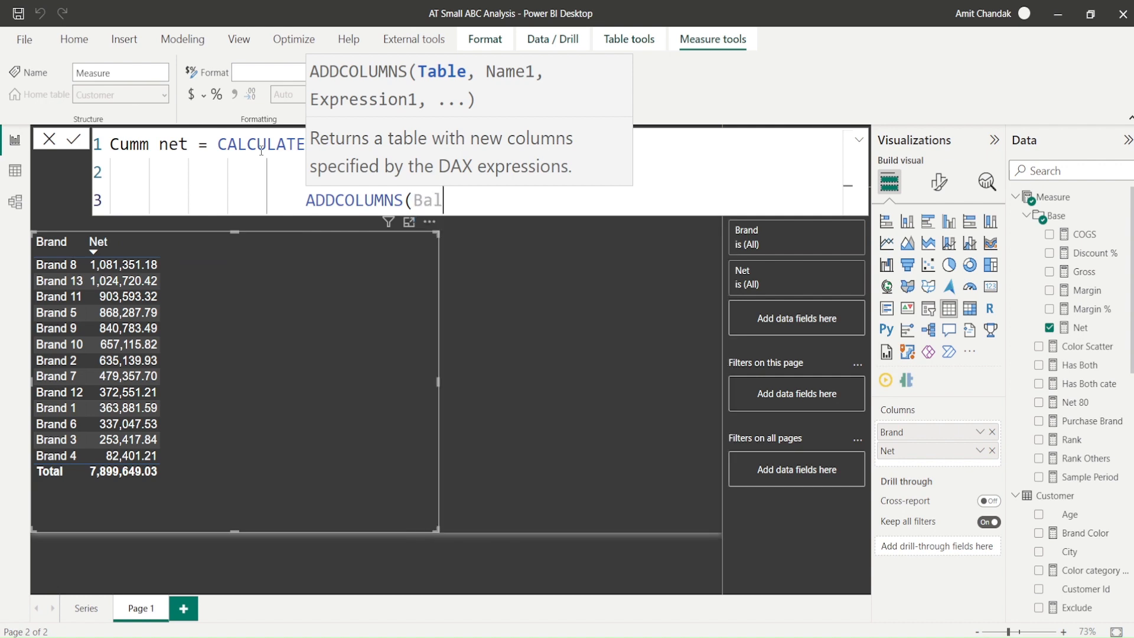
key(BackSpace)
key(BackSpace)
key(BackSpace)
text(alls)
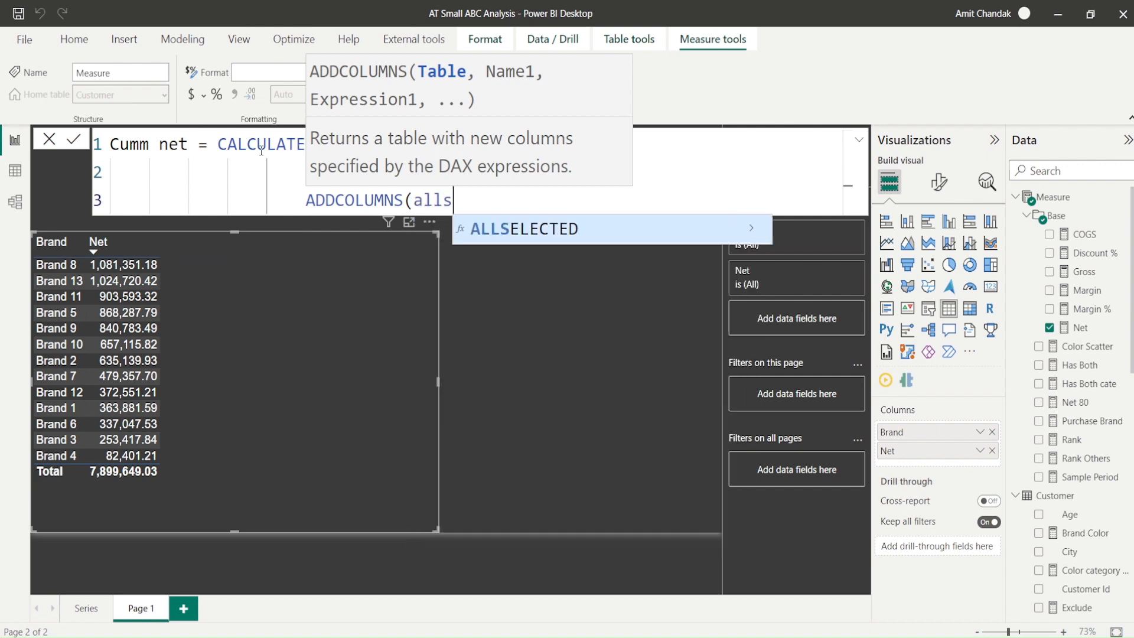
key(Tab)
text(()
text(Ite)
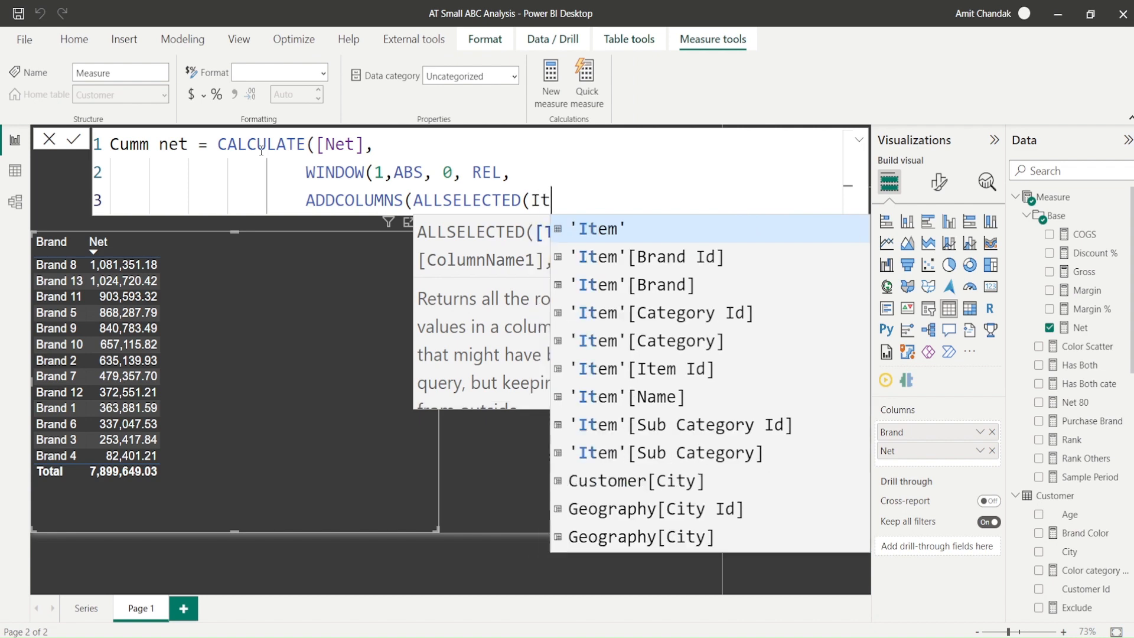
key(Down)
key(Down)
key(Tab)
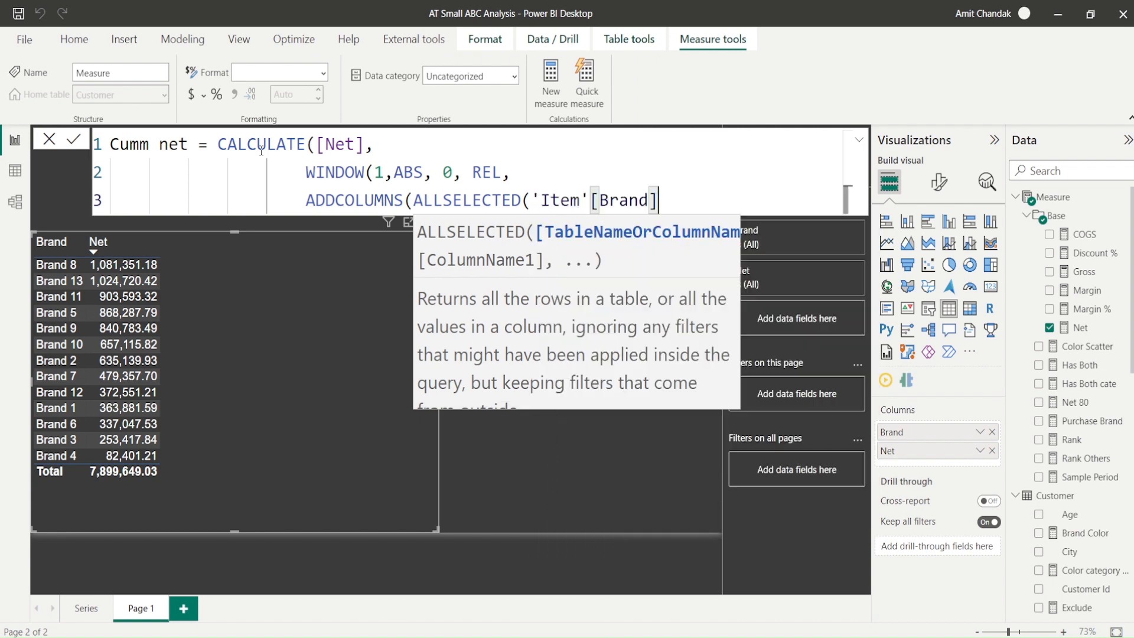
text())
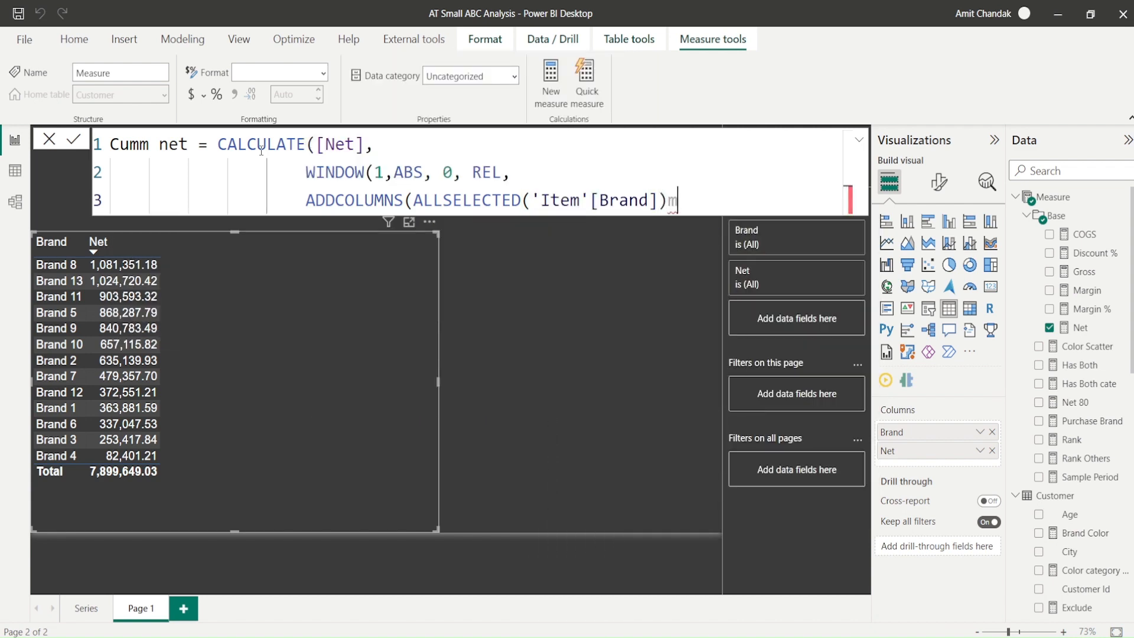
Add a column named "_net" with the expression [net] and close the ADDCOLUMNS function.
text(, "")
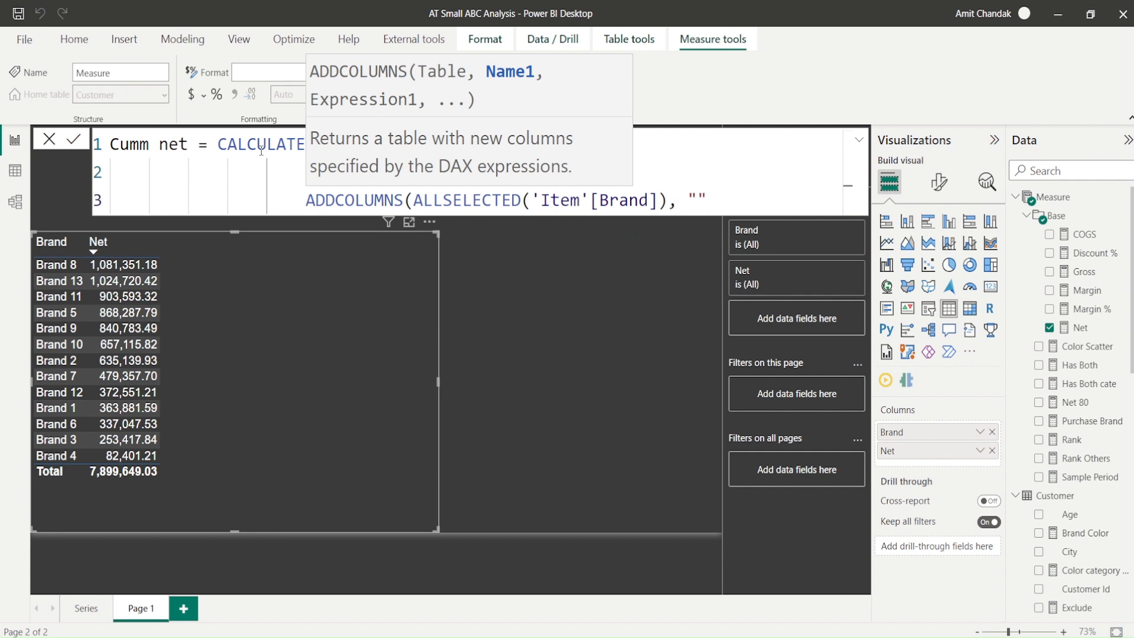
key(Left)
text(_nte)
key(BackSpace)
key(BackSpace)
text(et)
key(Right)
text(, [net)
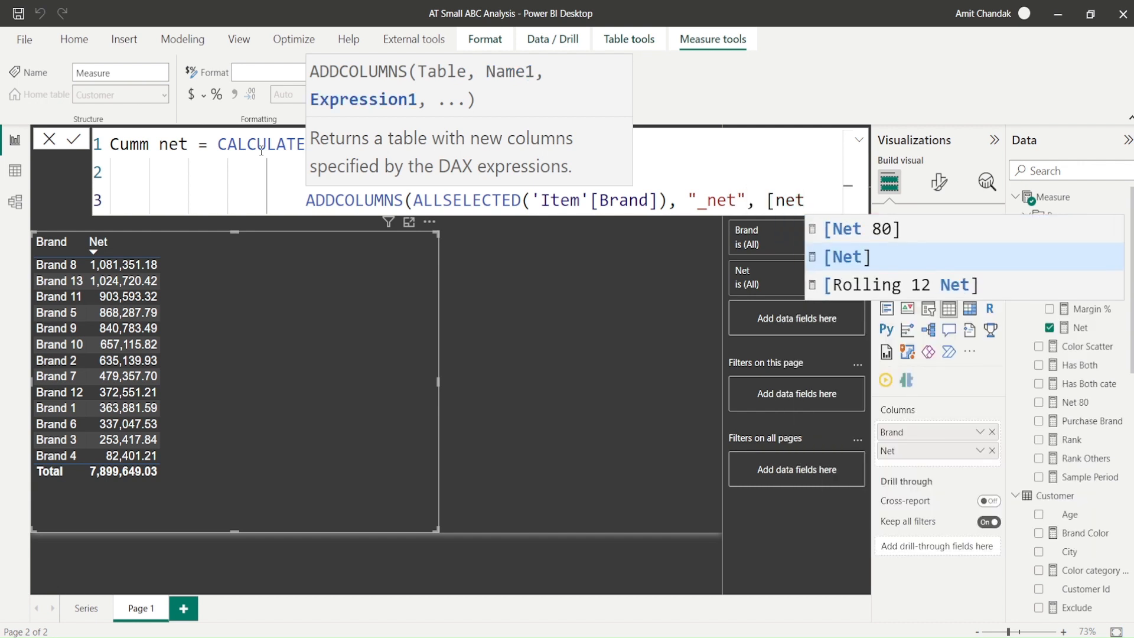
text(]()
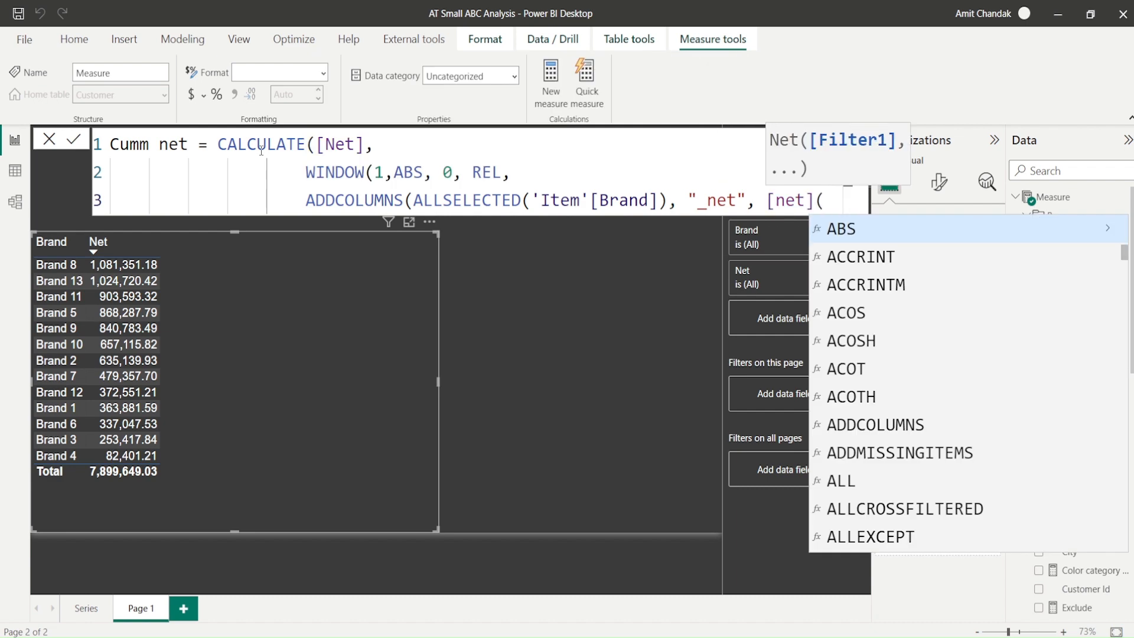
key(BackSpace)
text())
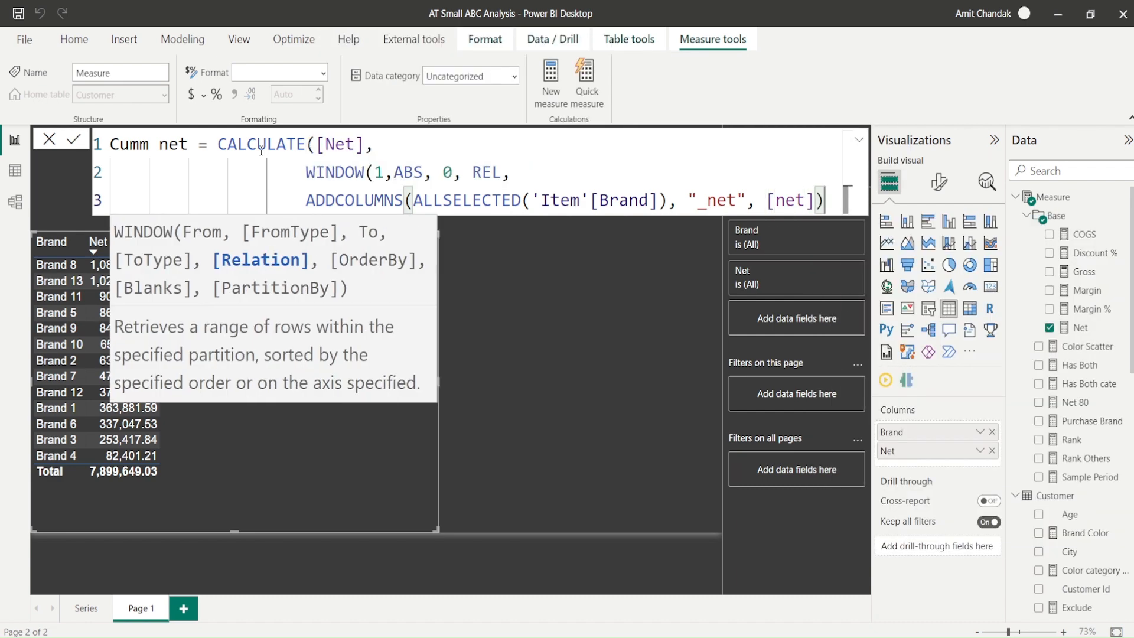
Add ORDERBY([_net]) on a new line as WINDOW's sort argument and close the WINDOW and CALCULATE functions.
text(,)
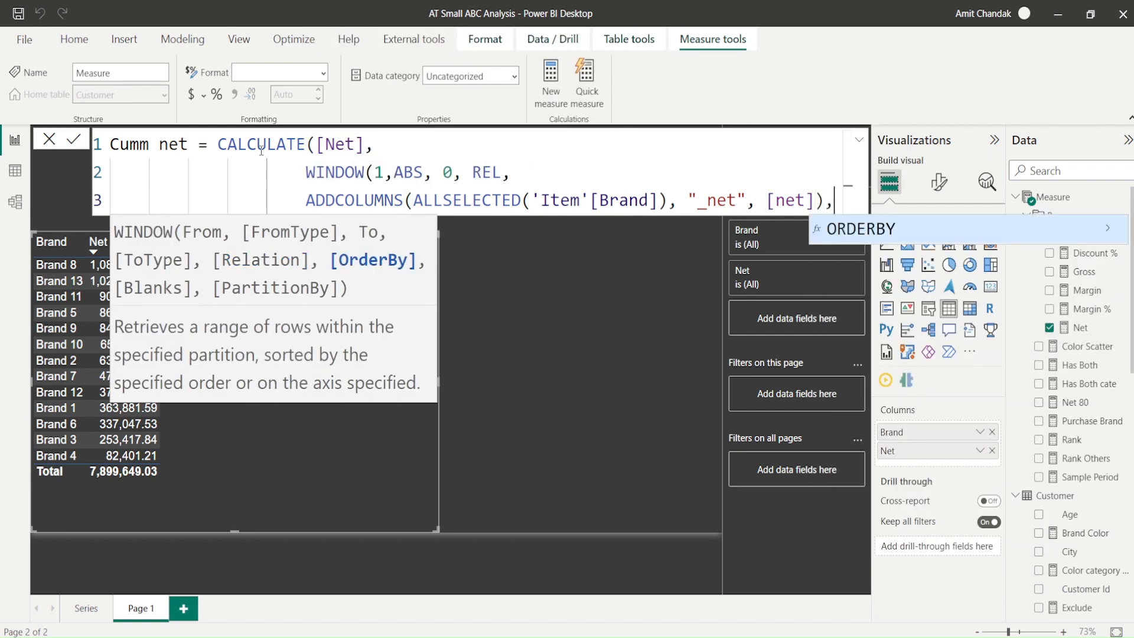
key(shift+Return)
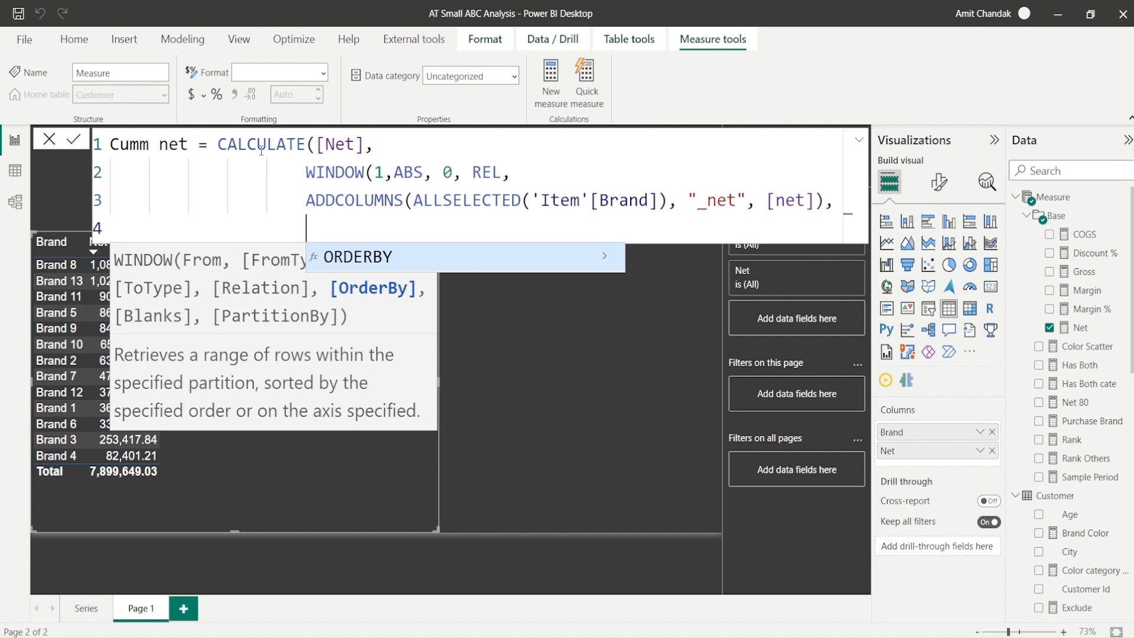
text(or)
key(Tab)
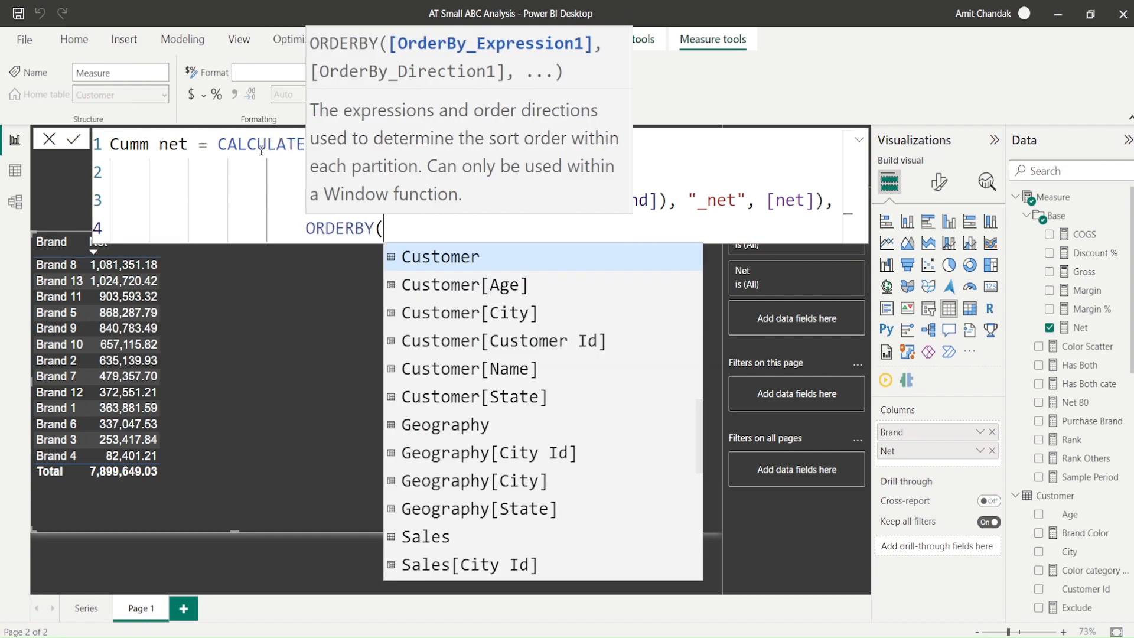
text([_)
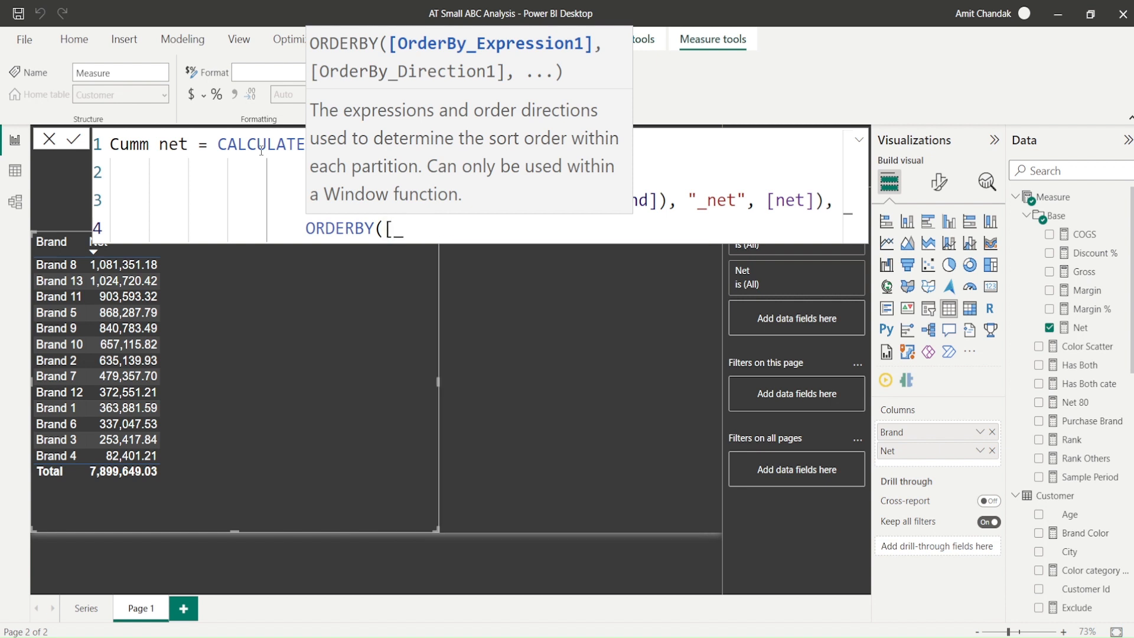
text(net]))
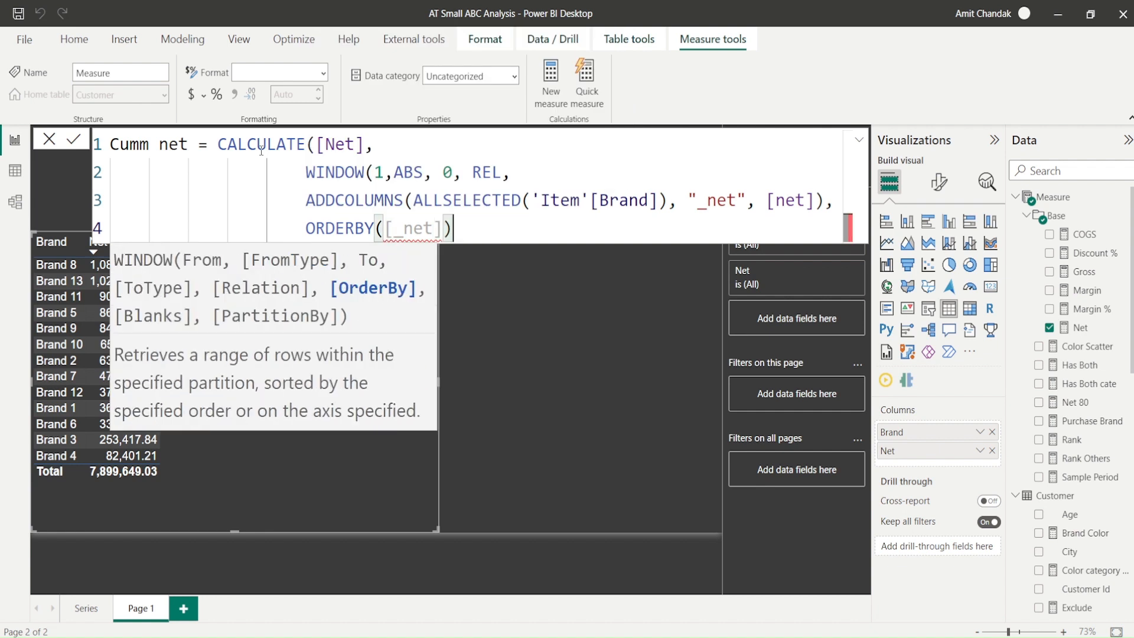
text())
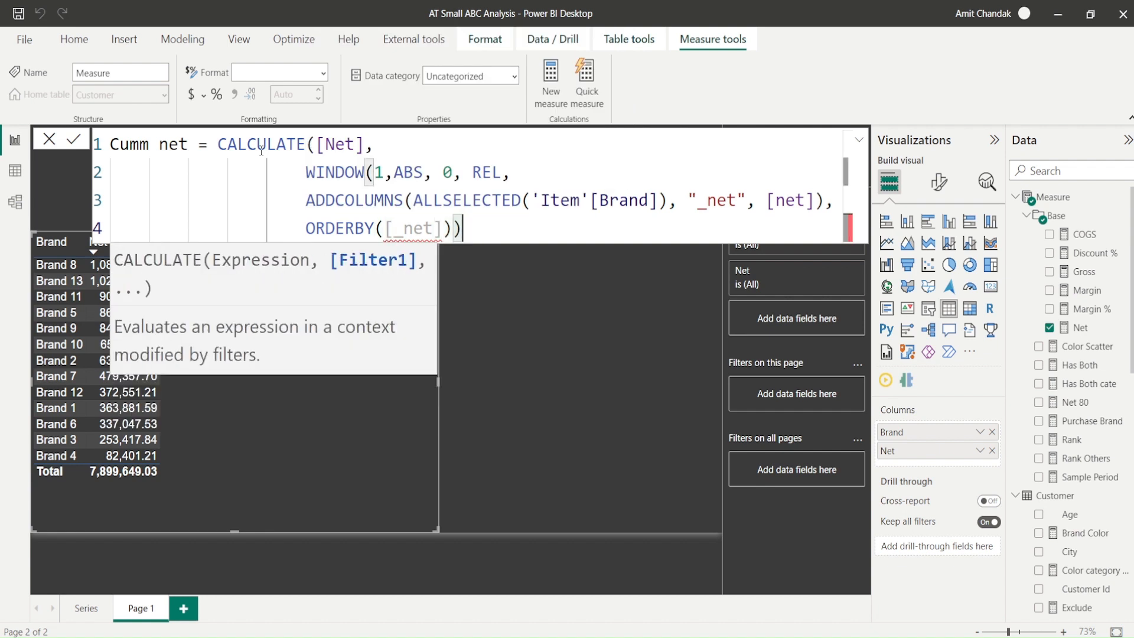
text())
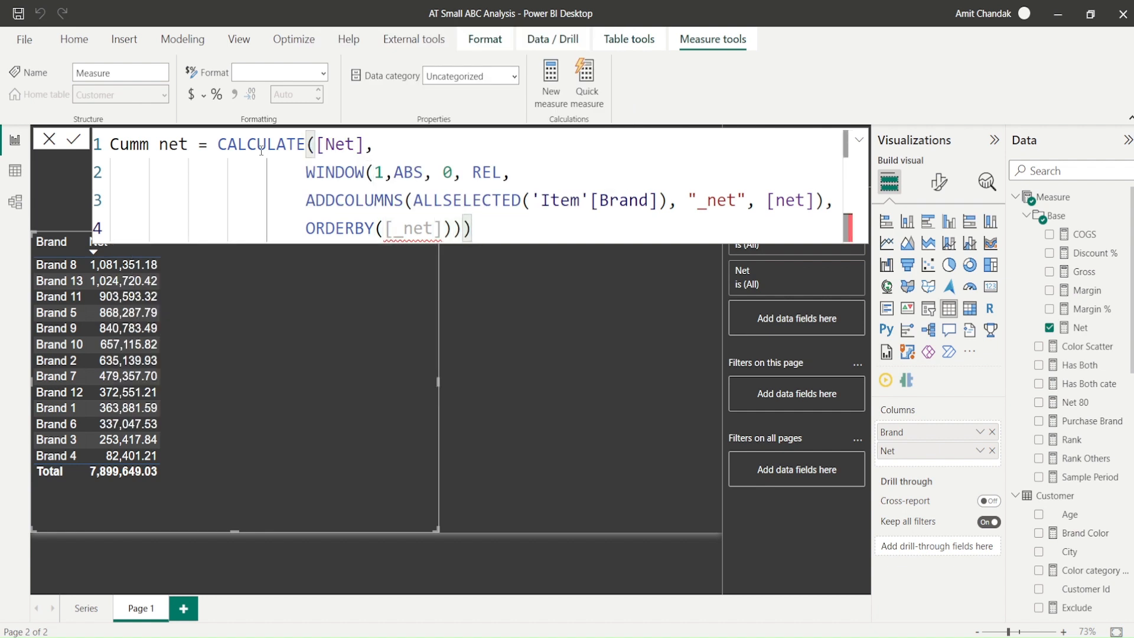
Place CALCULATE's closing parenthesis on its own line with less indentation, commit the measure and close the formula editor.
key(Left)
key(Return)
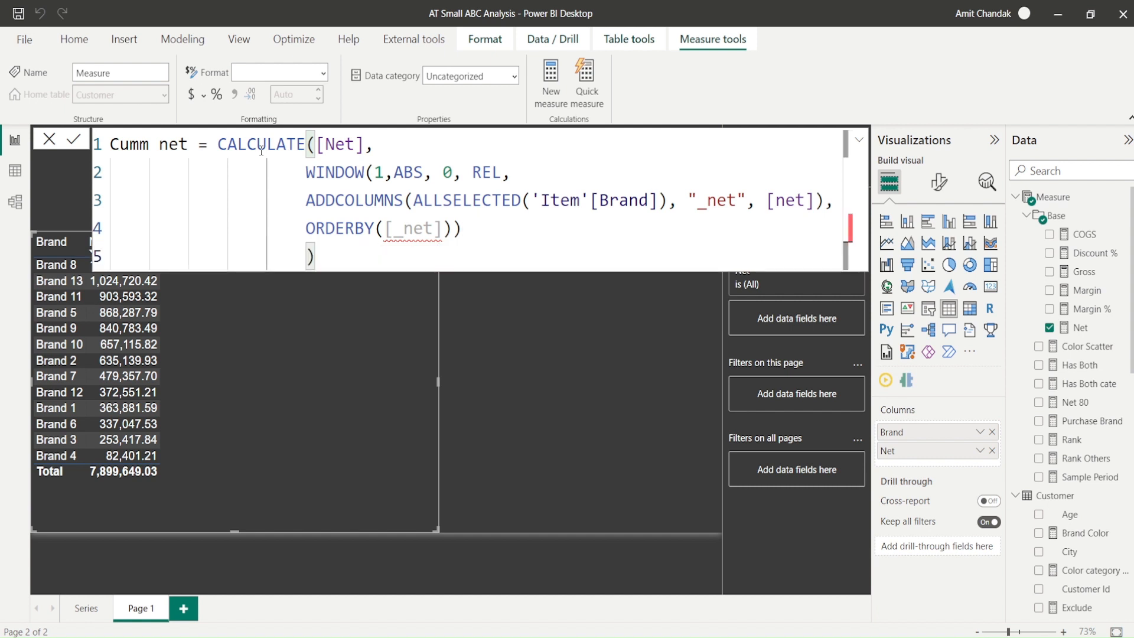
key(BackSpace)
key(BackSpace)
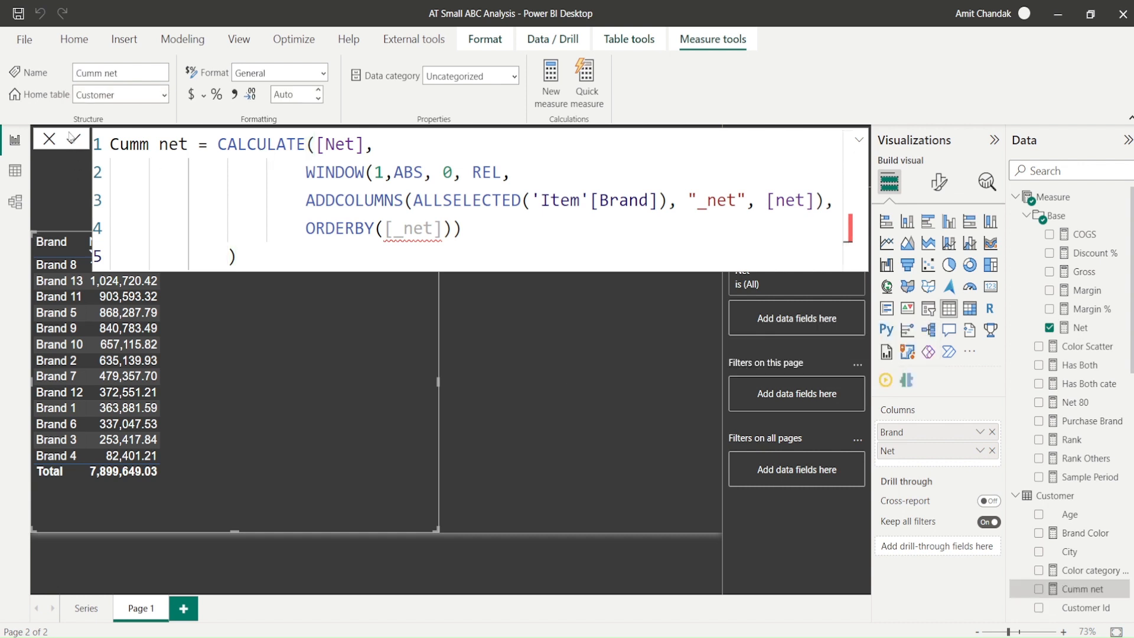
click(50, 140)
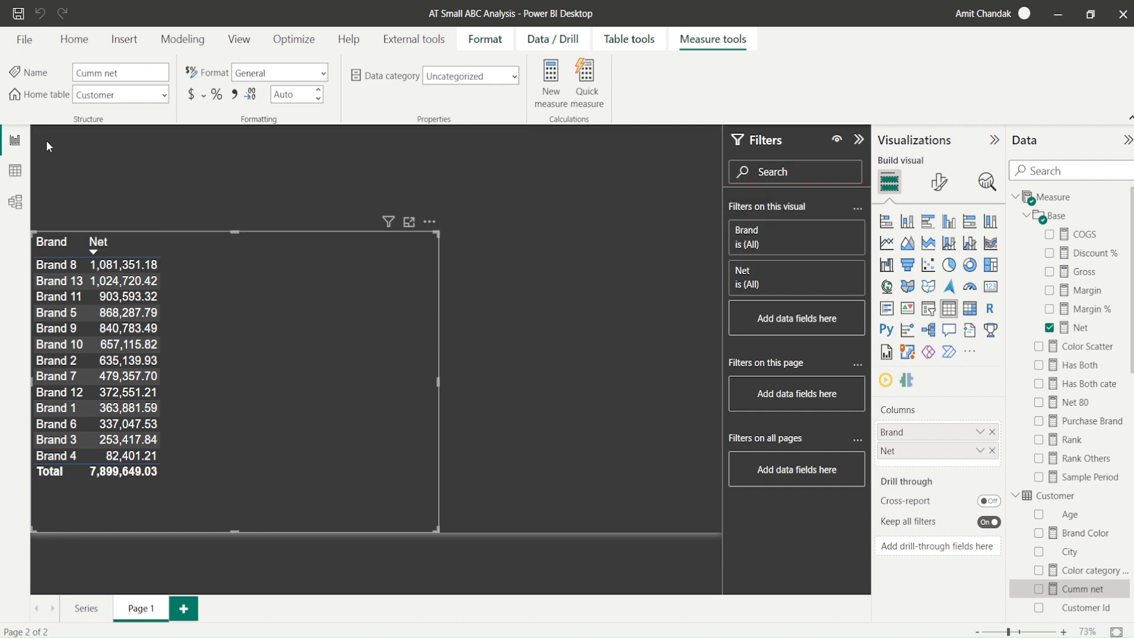
Add the Cumm net measure to the table visual listing Brand and Net.
scroll(1108, 373, down, 5)
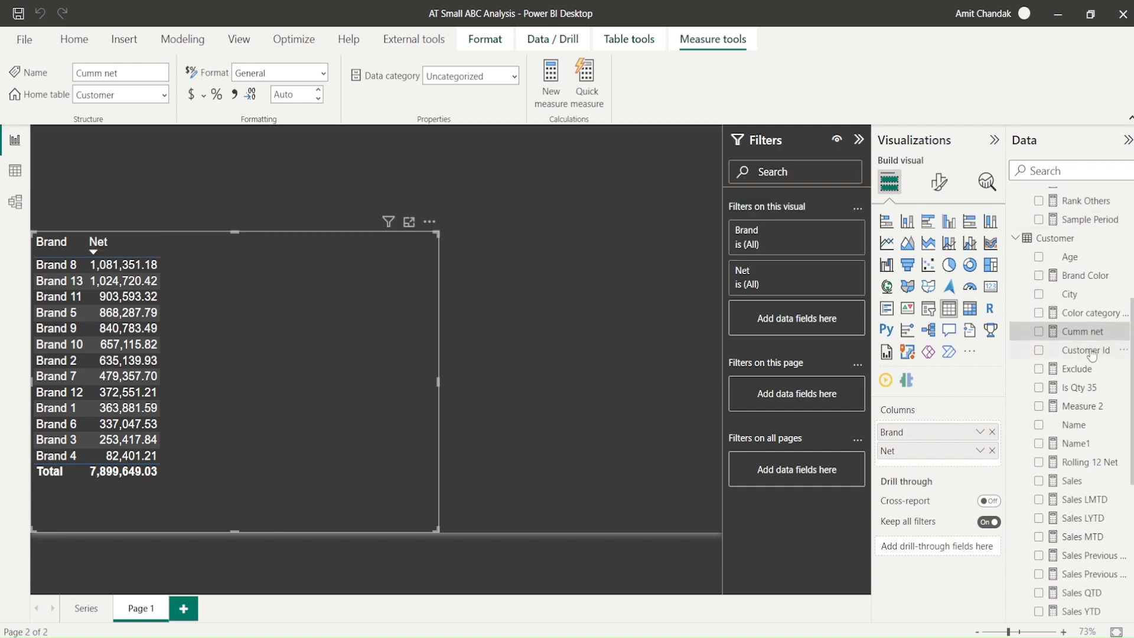
drag(1084, 342, 236, 303)
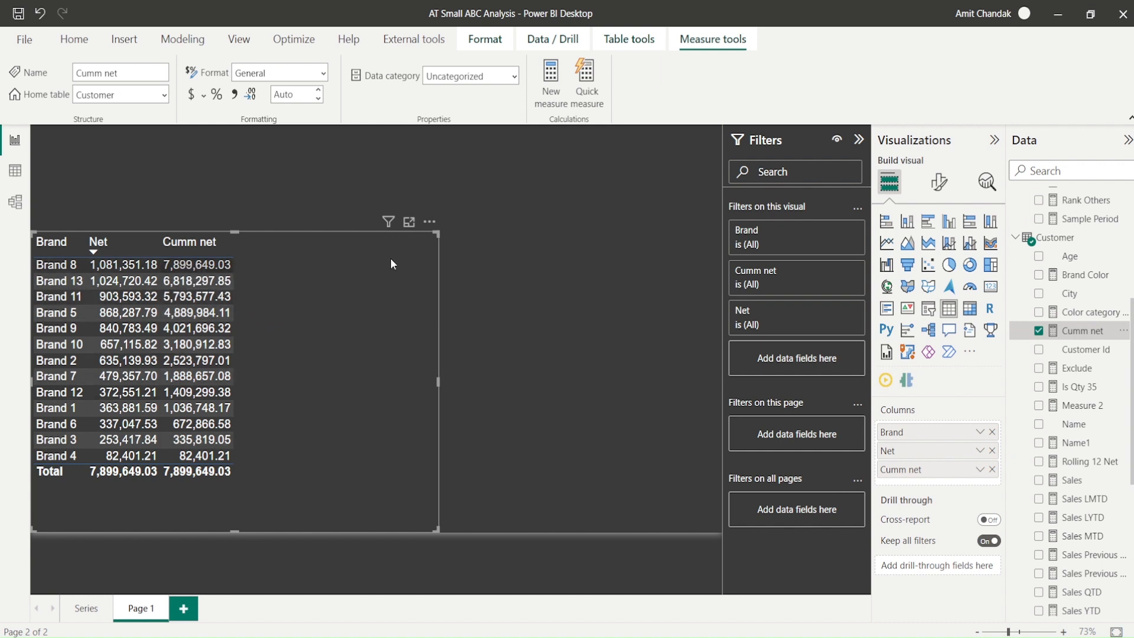
Set the ORDERBY direction of the Cumm net measure to DESC, commit the formula and collapse its editor.
click(1083, 332)
click(444, 229)
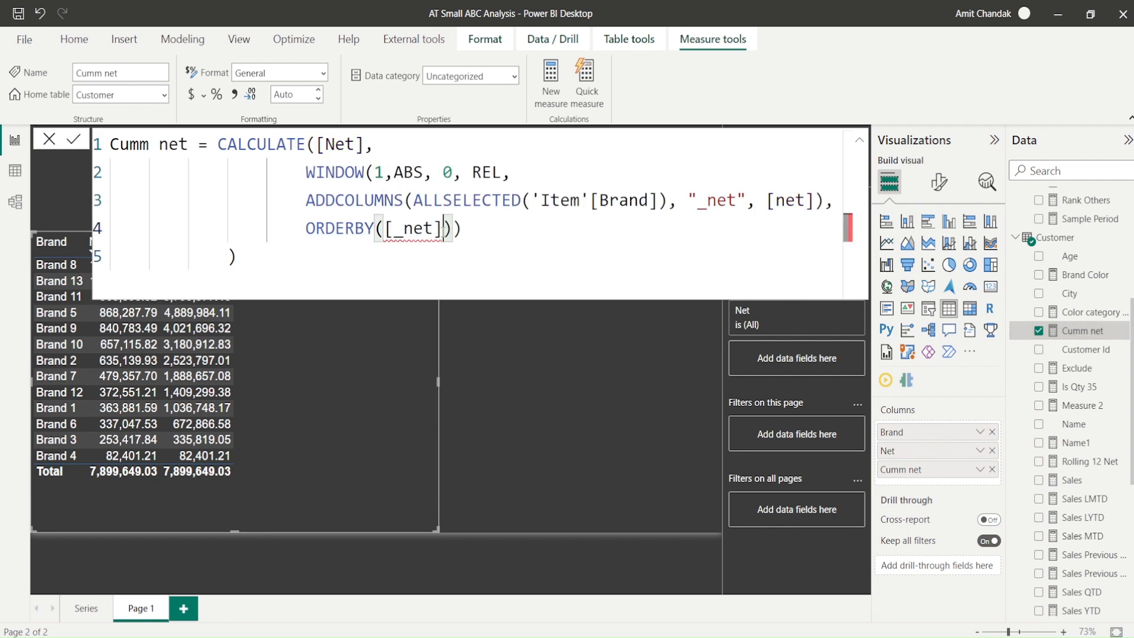
text(,DESC)
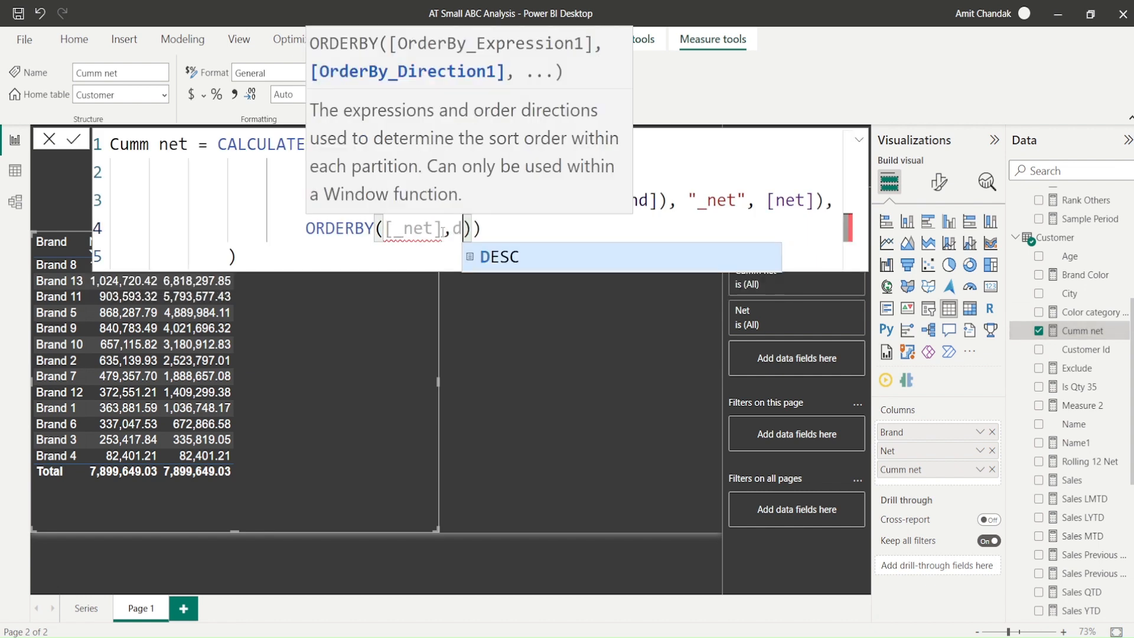
key(Return)
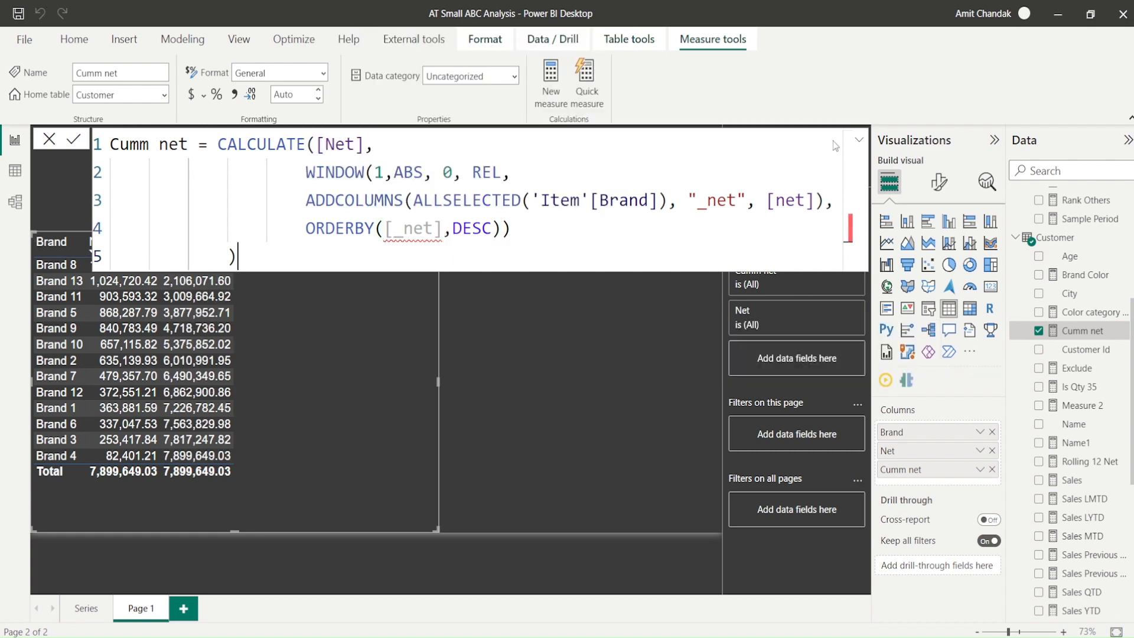
click(859, 139)
click(859, 139)
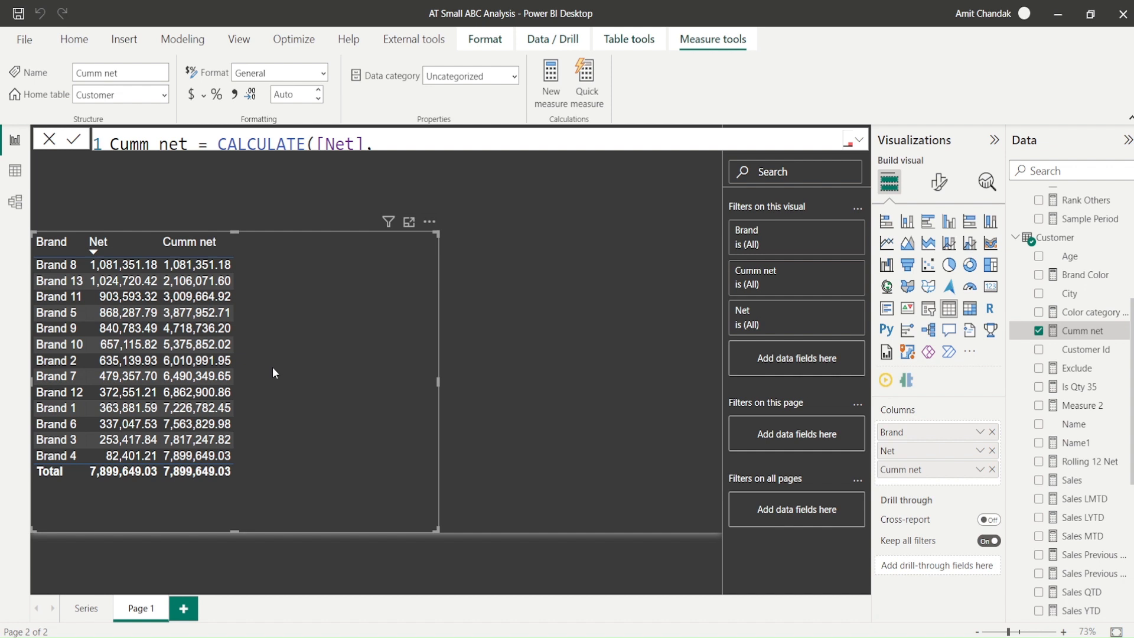
Create a new measure named "Cumm%" and expand its formula editor.
click(551, 83)
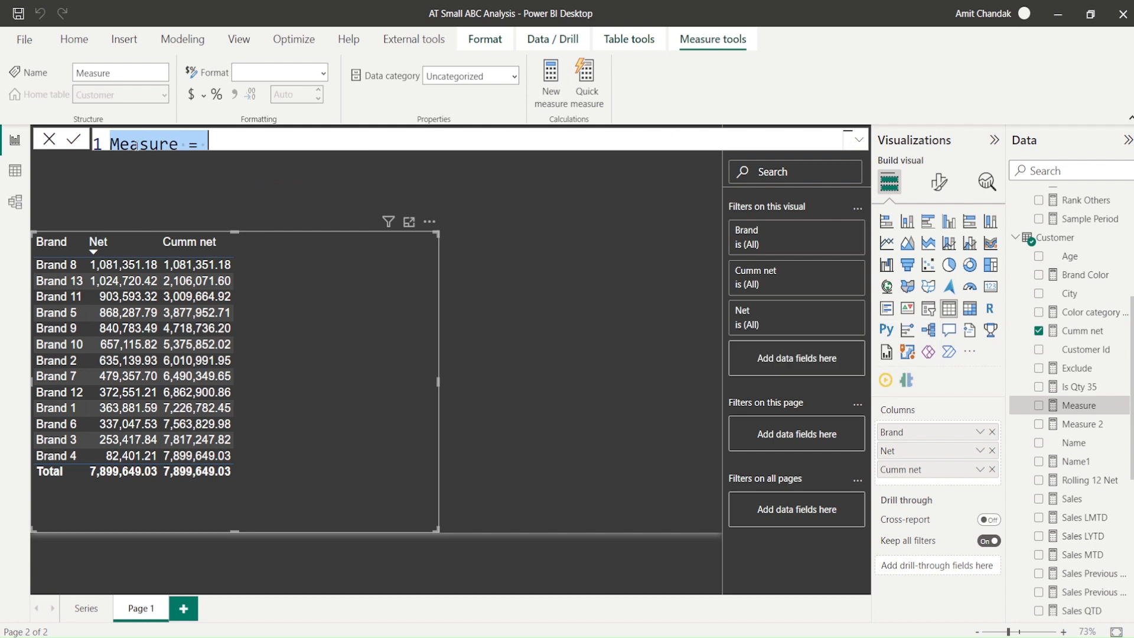
text(Cumm)
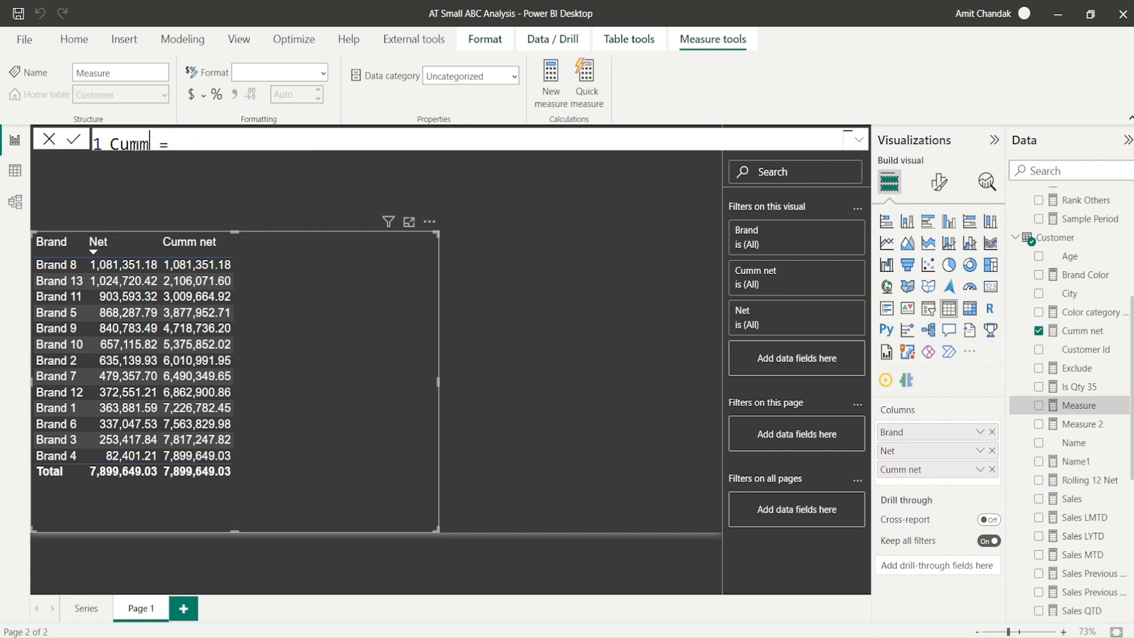
text(%)
click(861, 141)
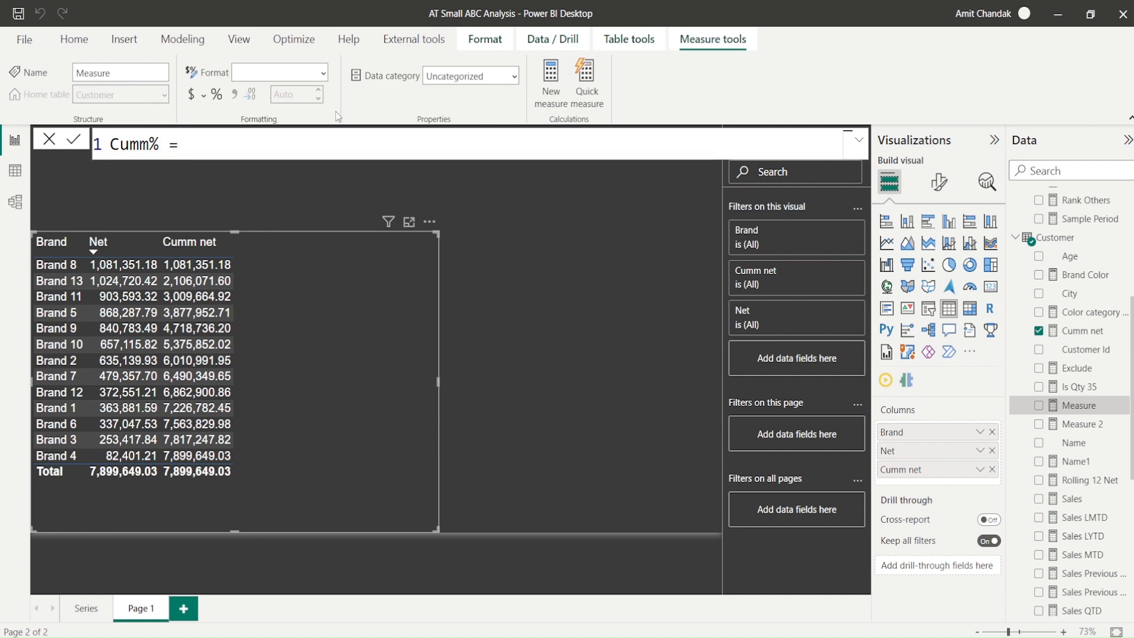
Begin the Cumm% formula with the DIVIDE function, leaving it ready for the numerator.
text(c)
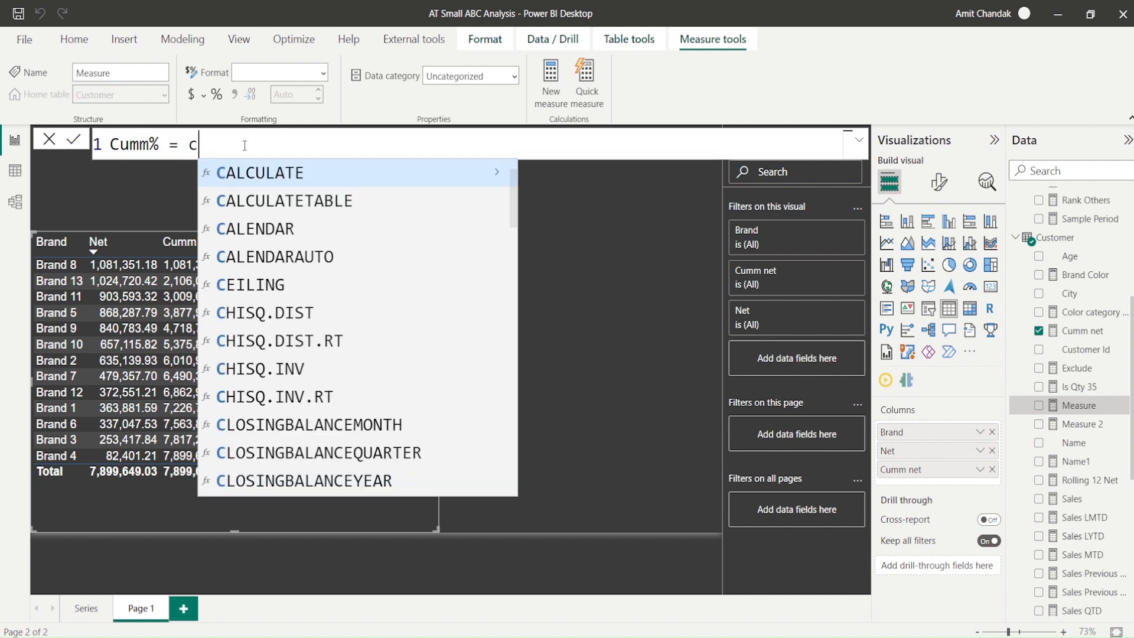
key(BackSpace)
text(di)
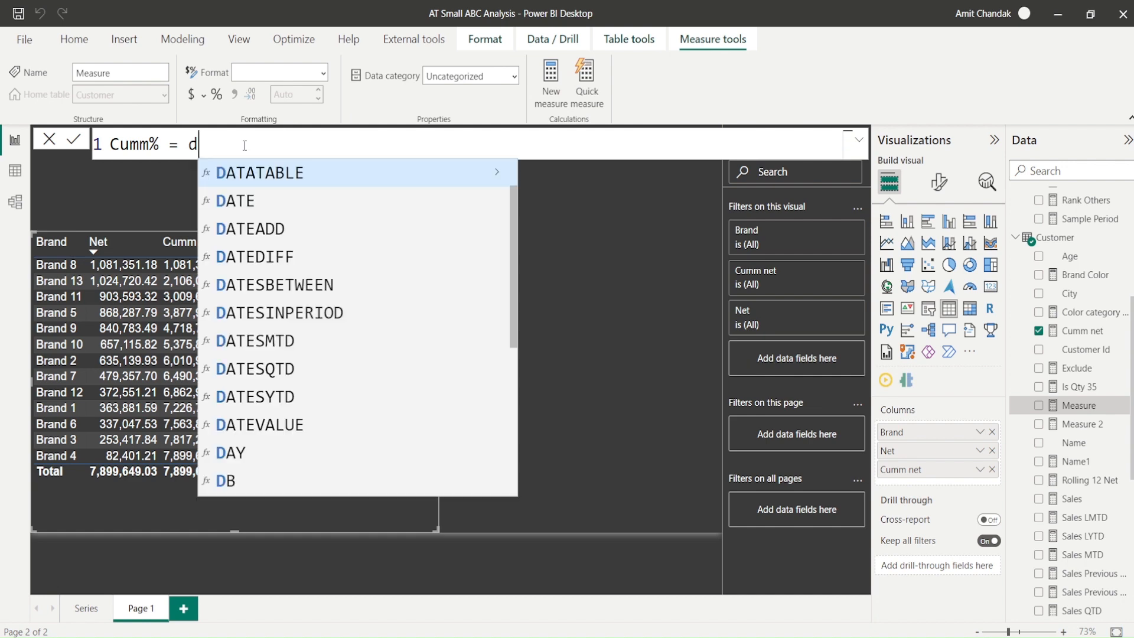
key(Tab)
key(BackSpace)
key(BackSpace)
key(BackSpace)
key(BackSpace)
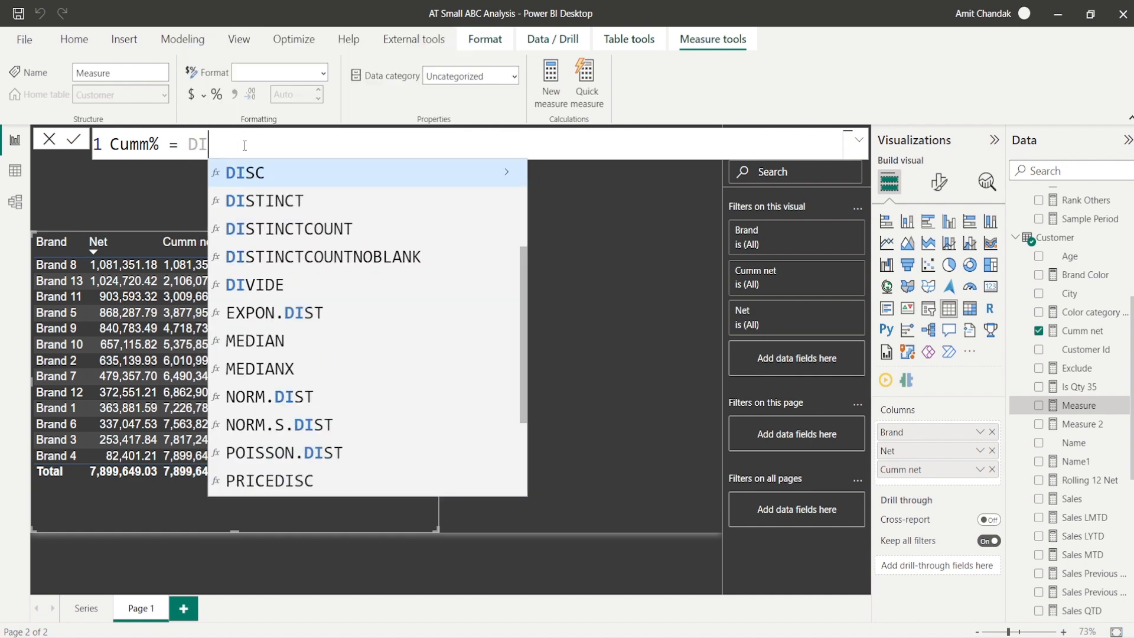
text(iv)
key(Tab)
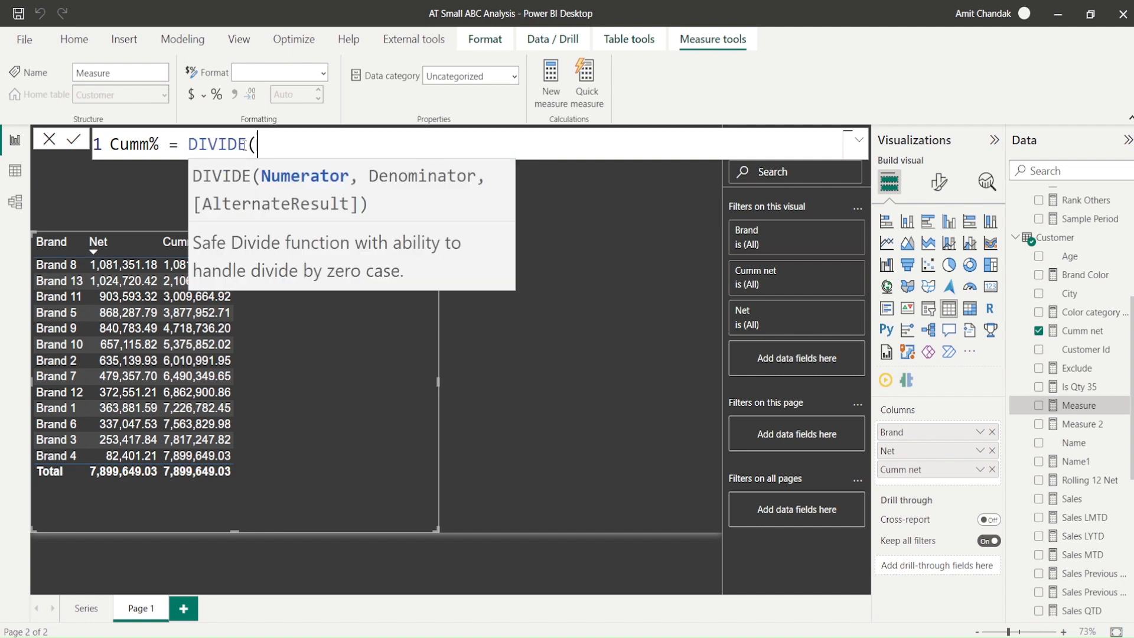
Set the [Cumm net] measure as the numerator of DIVIDE in the Cumm% formula.
text([c)
key(Down)
key(Down)
key(Down)
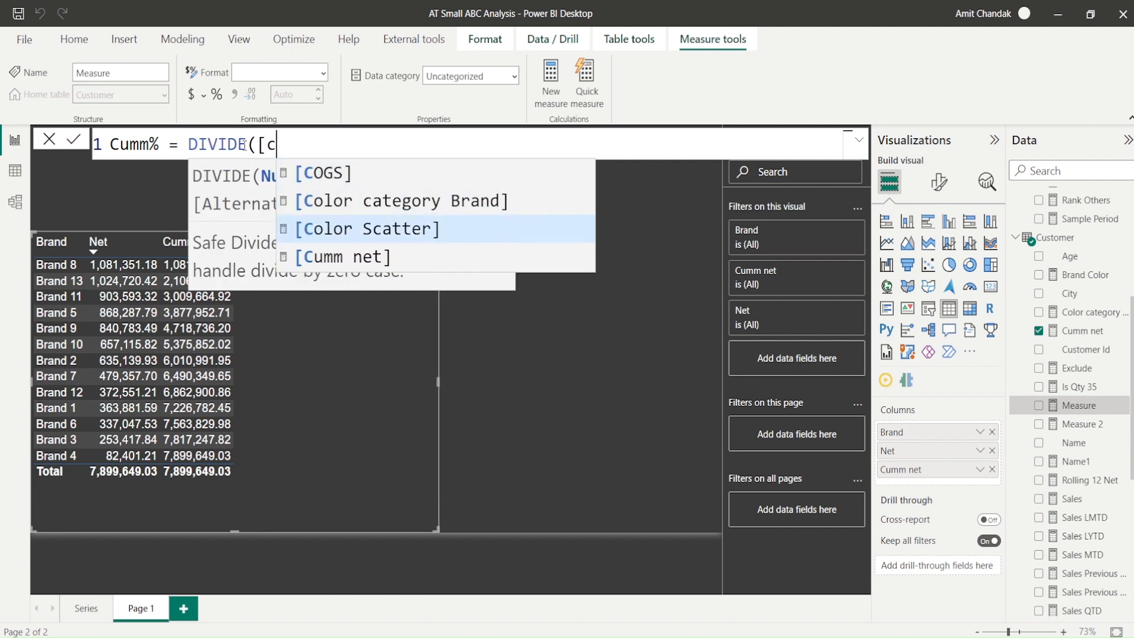
key(Tab)
text(, )
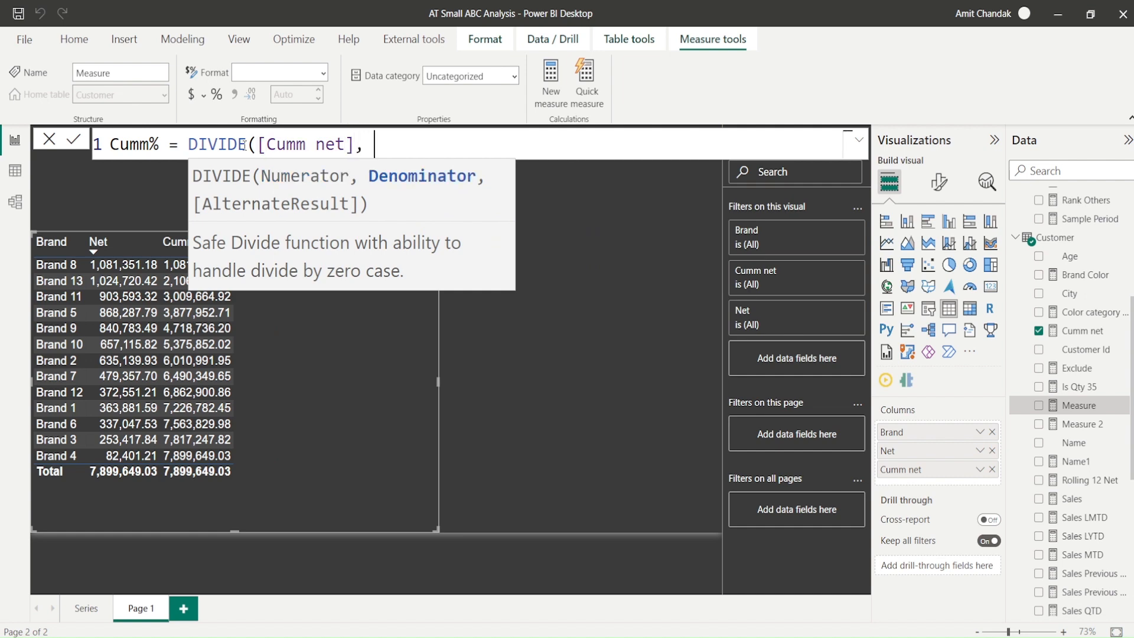
Complete the Cumm% formula with CALCULATE([Net], ALLSELECTED()) as the denominator and commit it.
text(cal)
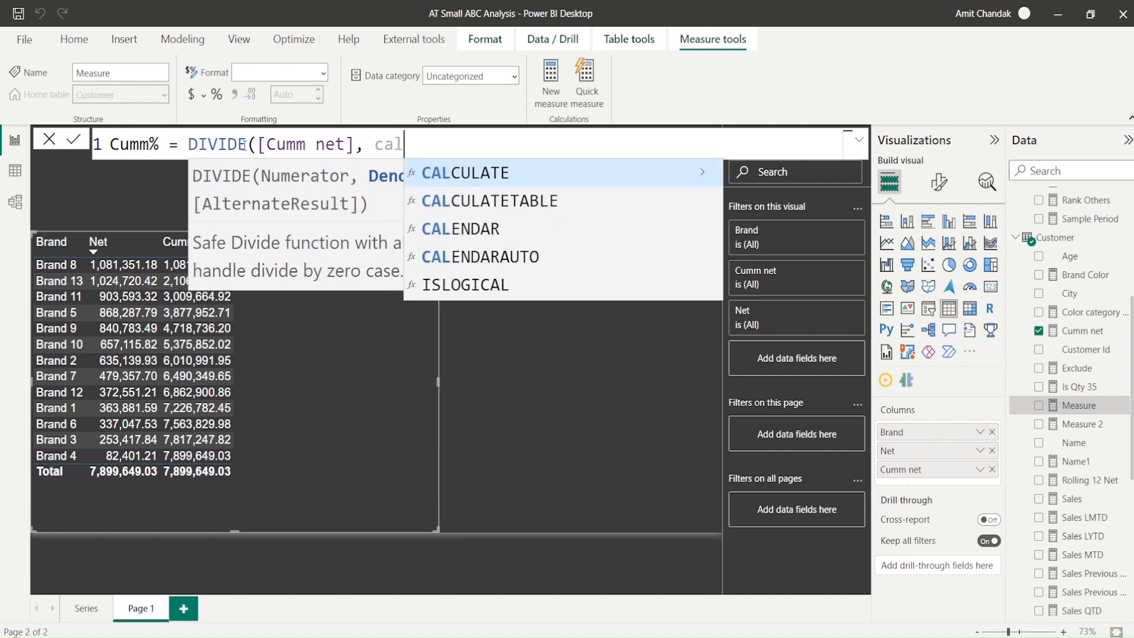
key(Tab)
text([n)
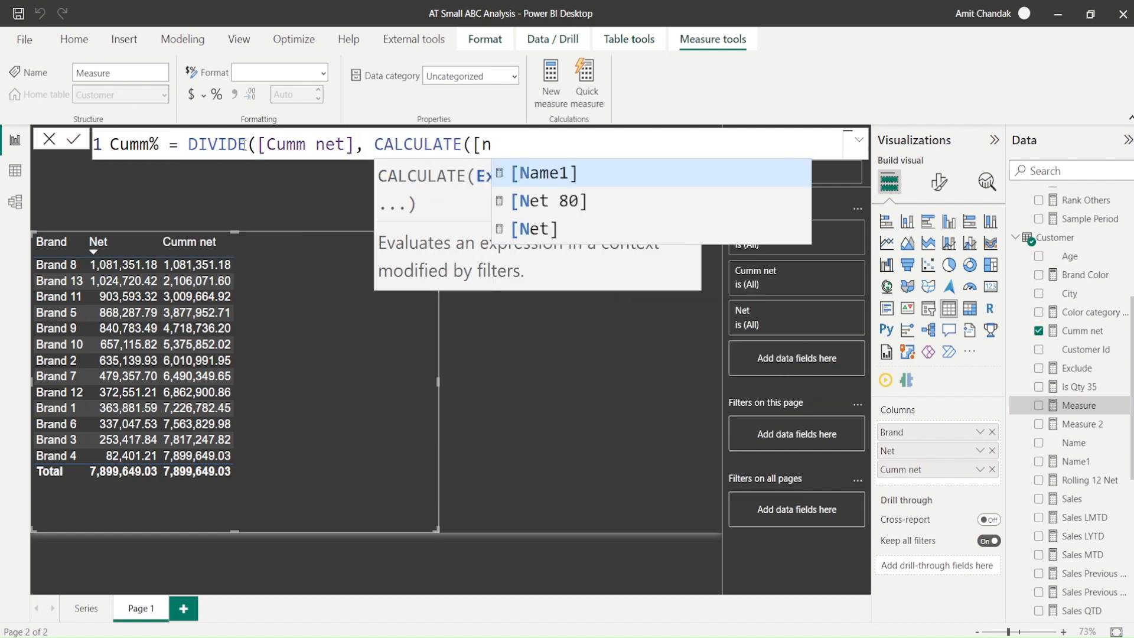
key(Down)
key(Down)
key(Tab)
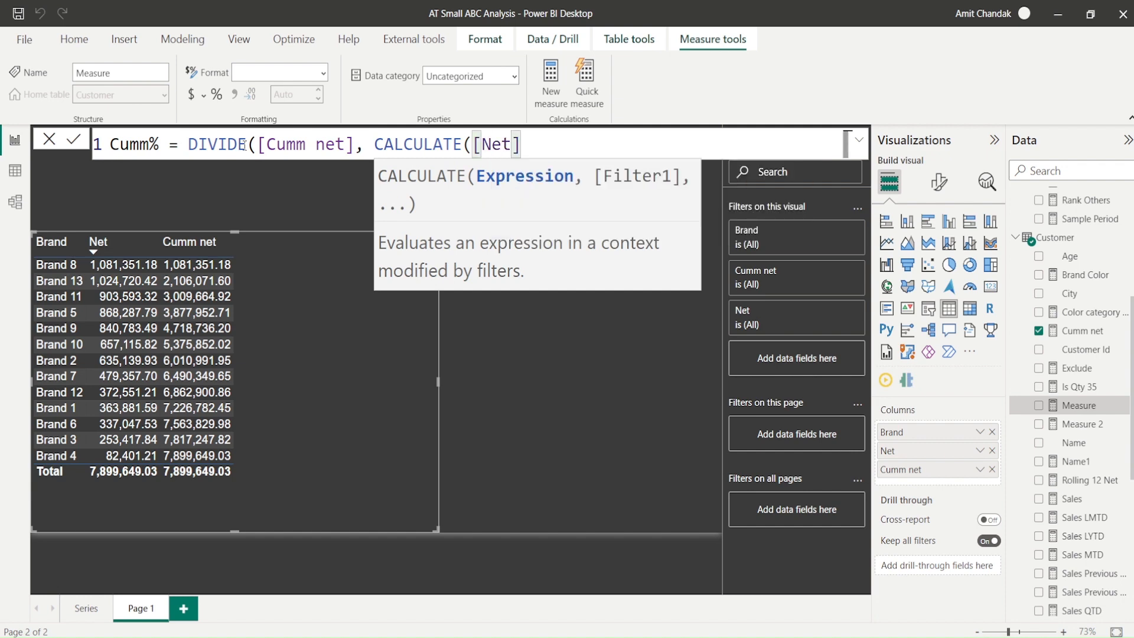
text(, alls)
key(Tab)
text()))
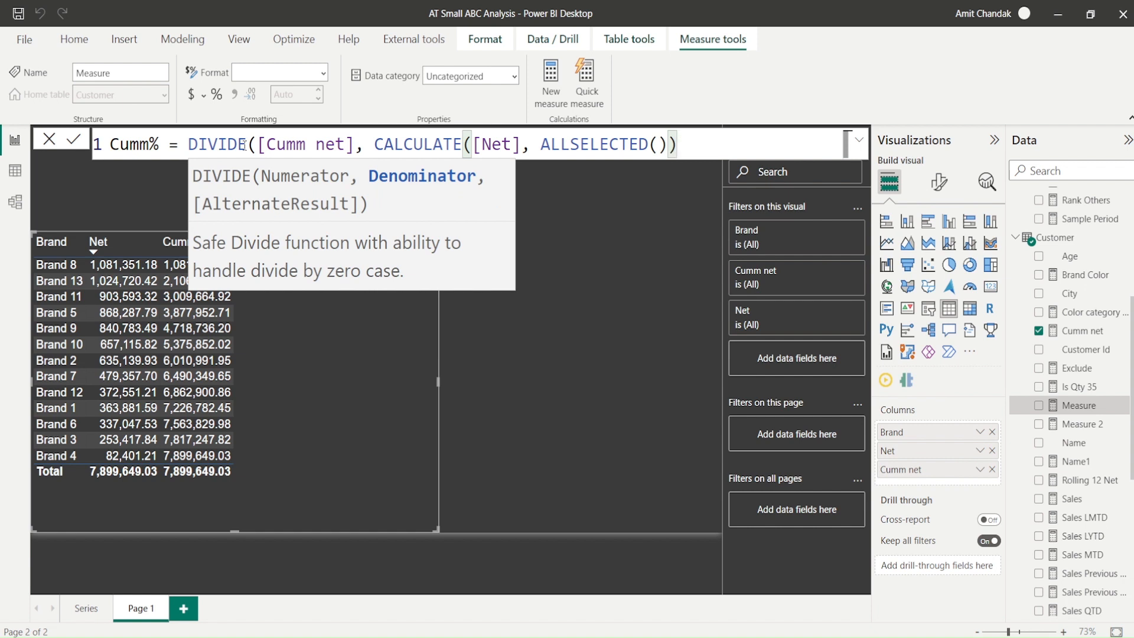
text())
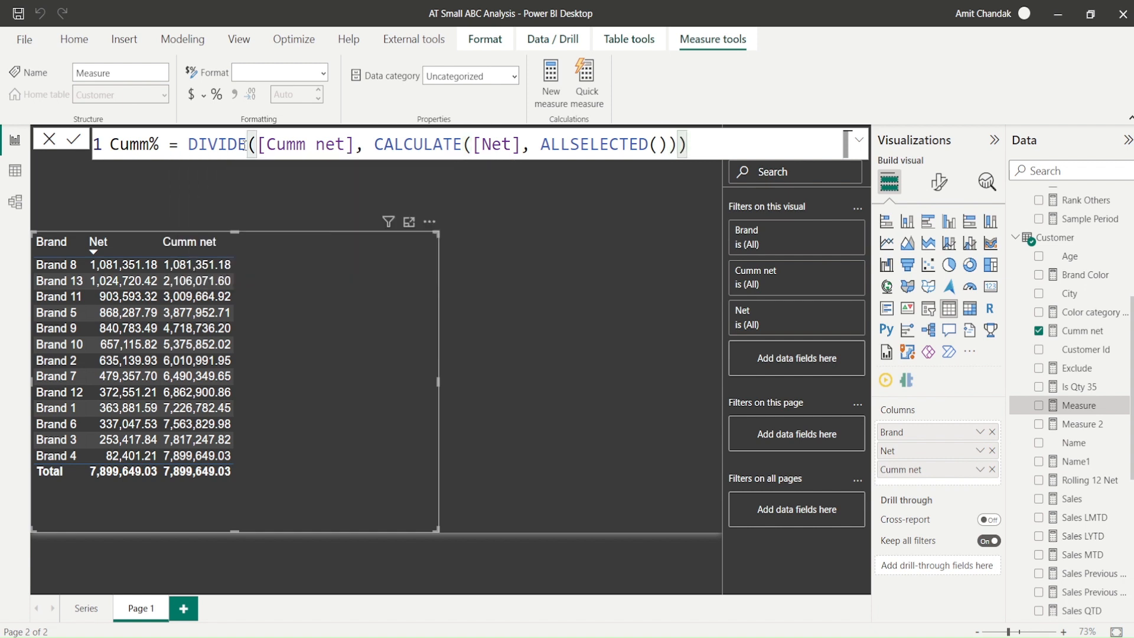
key(Return)
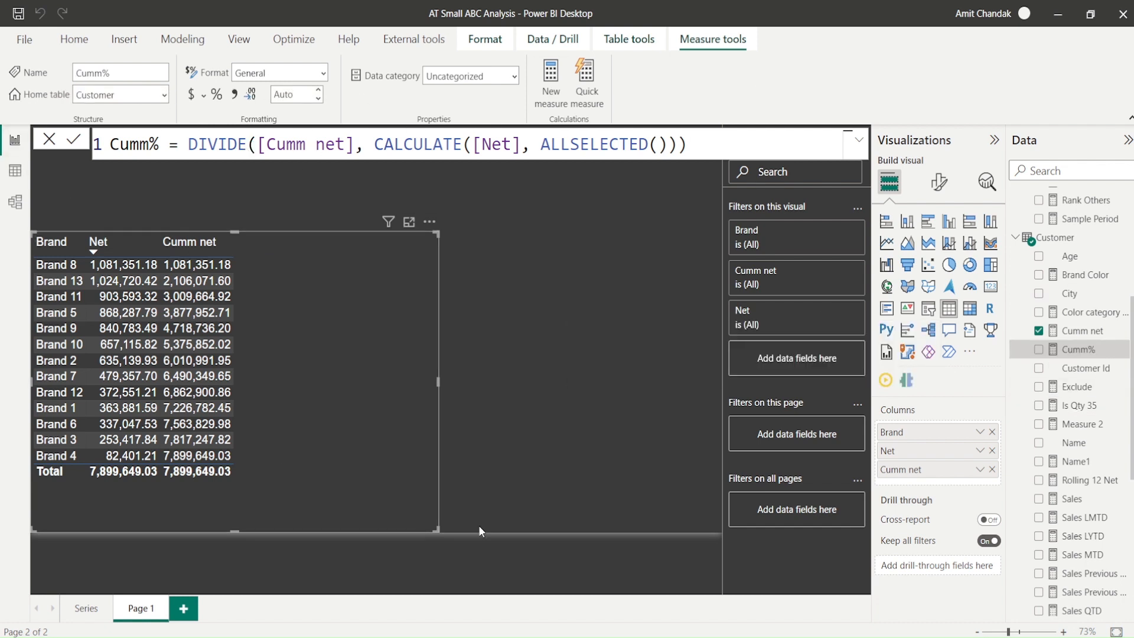
Add the Cumm% measure to the brand table visual, formatted as a percentage with two decimals, and deselect the visual.
drag(1087, 350, 300, 309)
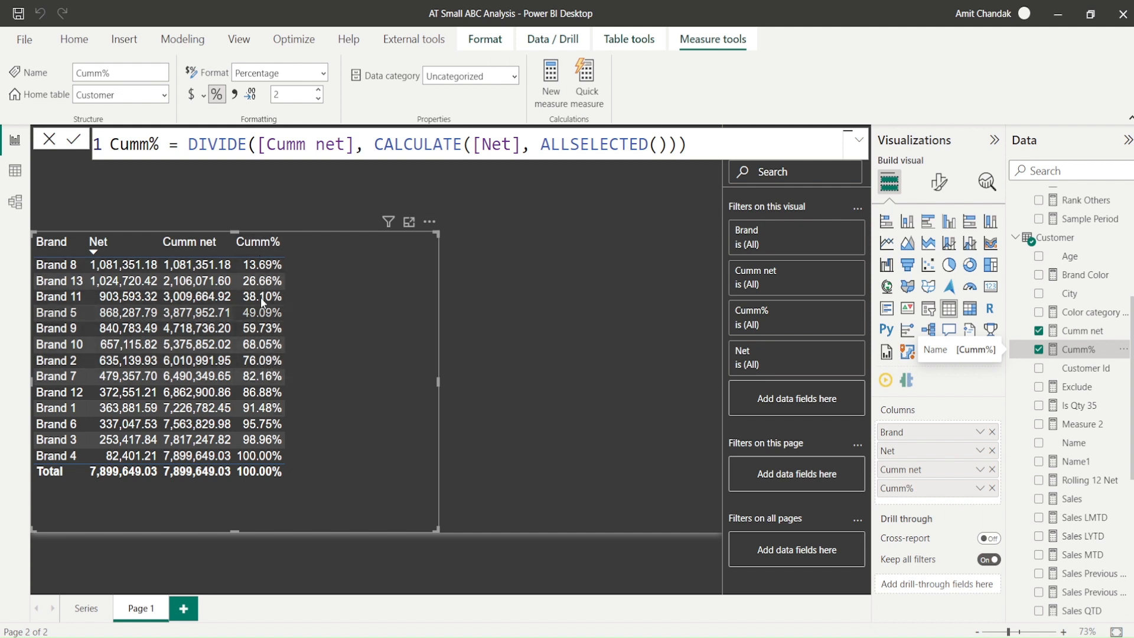
click(474, 297)
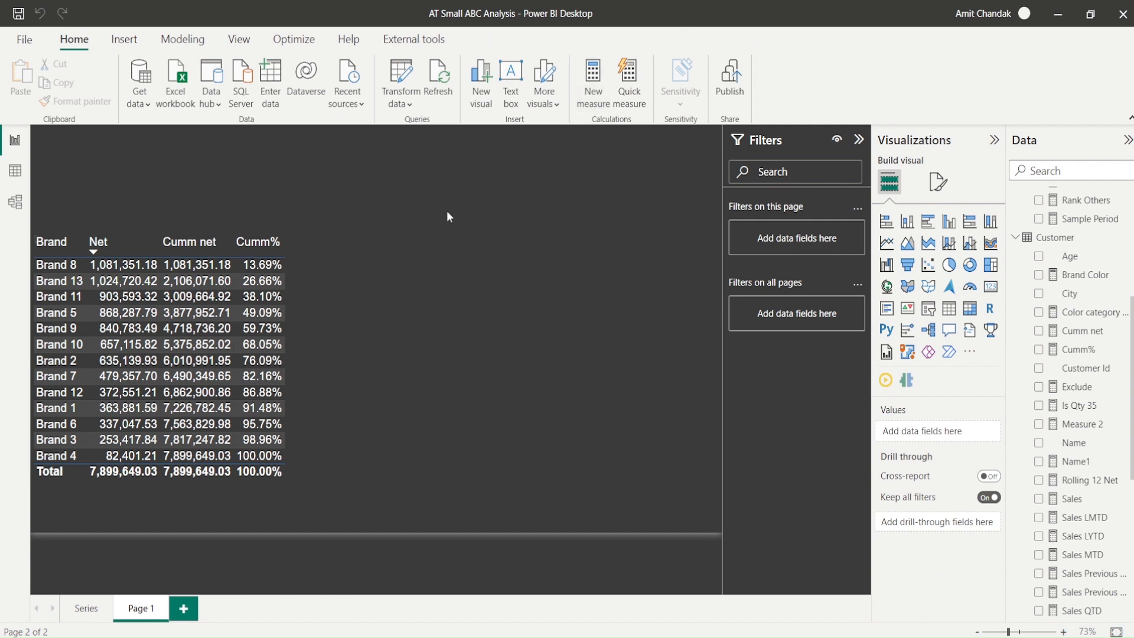
Create a new measure named "ABC Measure" in the Customer table.
double_click(133, 149)
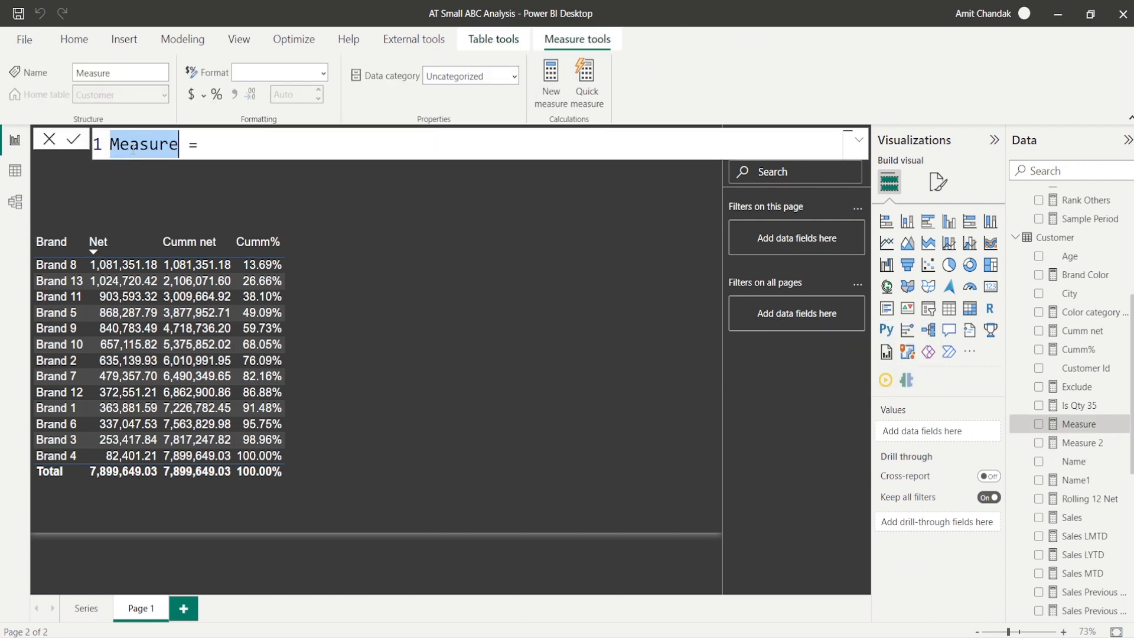
text(ABC Me)
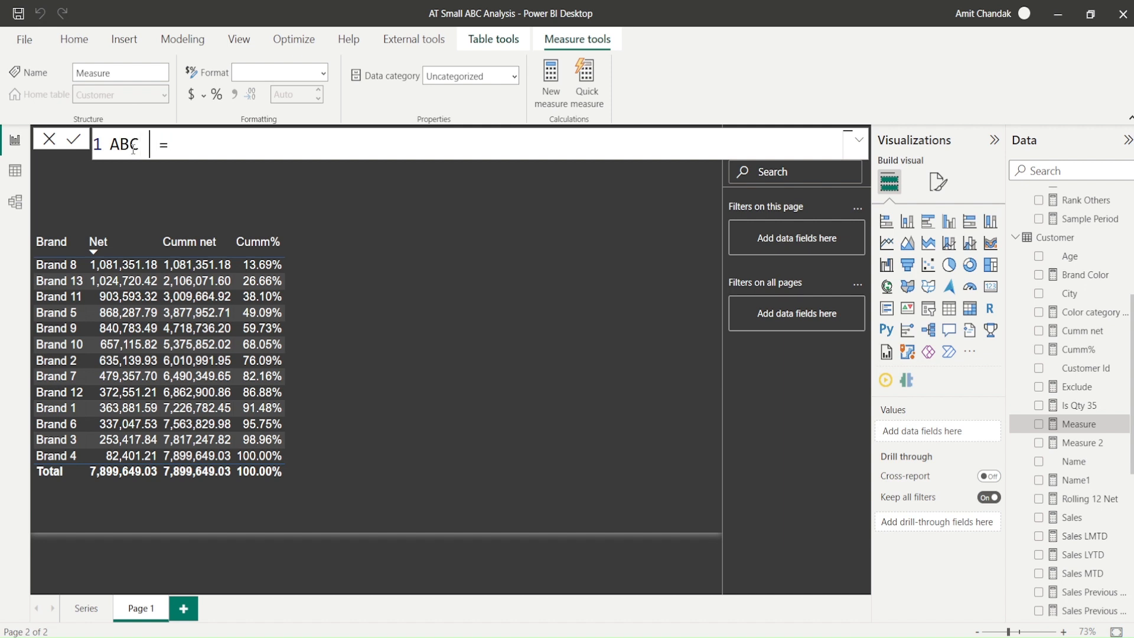
text(asure)
key(Right)
key(Right)
key(Right)
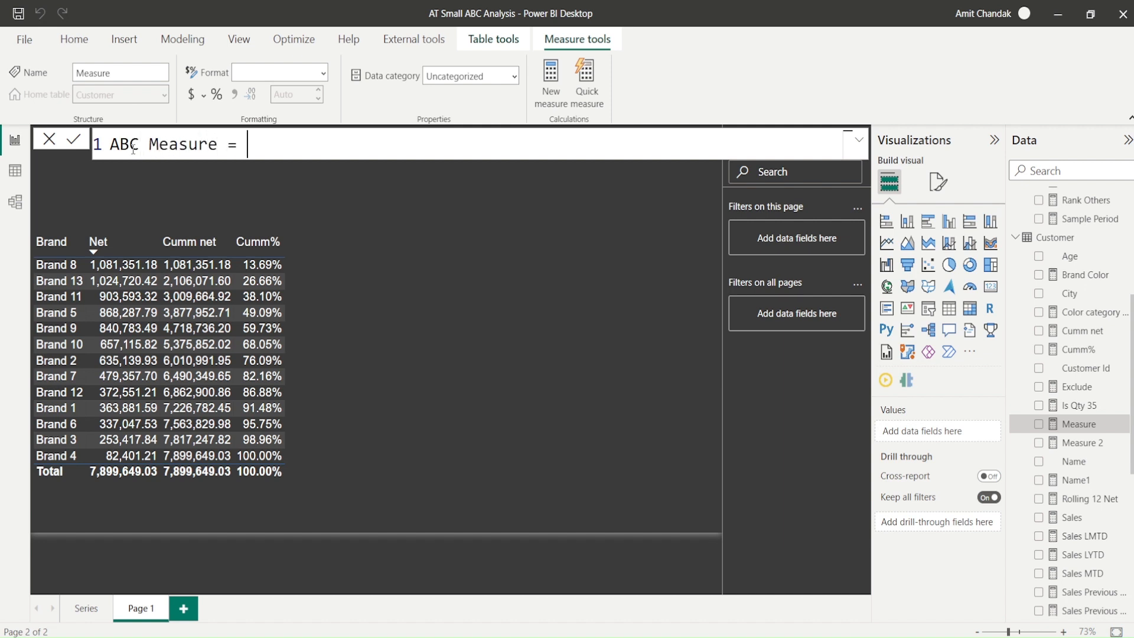
text(if)
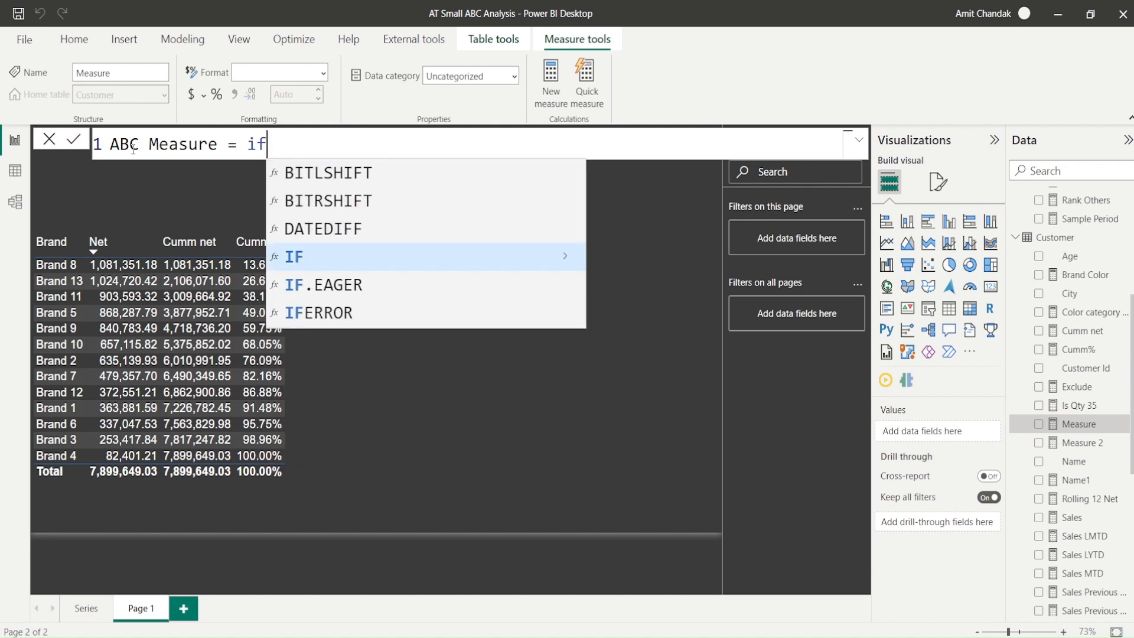
key(BackSpace)
key(BackSpace)
key(BackSpace)
Begin the ABC Measure formula with SWITCH(TRUE(), and add three empty lines below for the conditions.
text(Sw)
key(Tab)
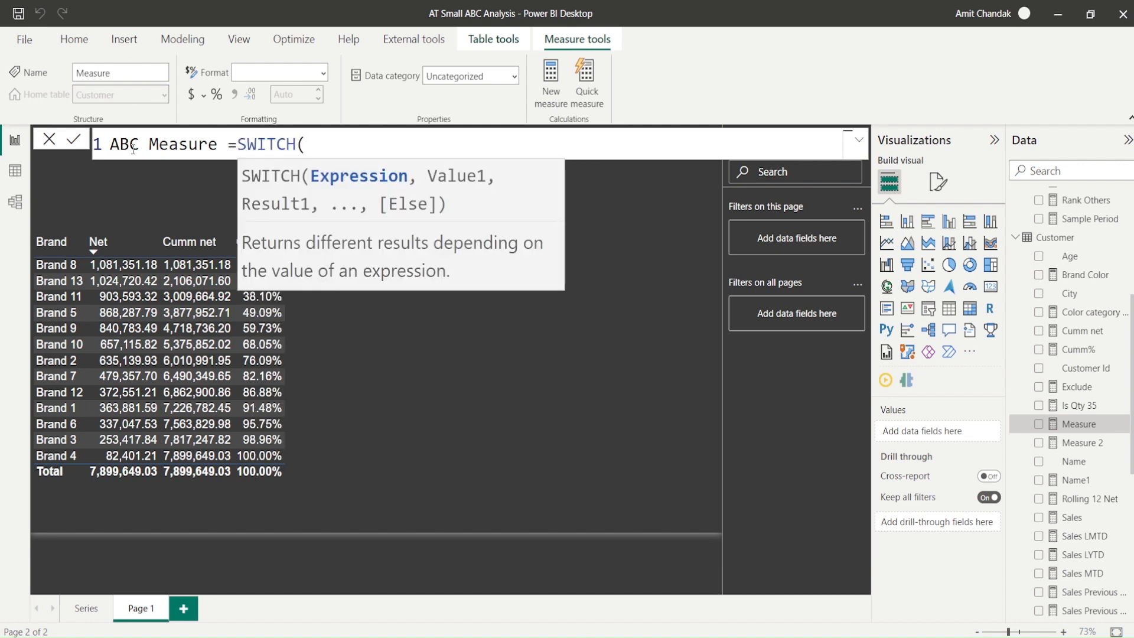
text(tr)
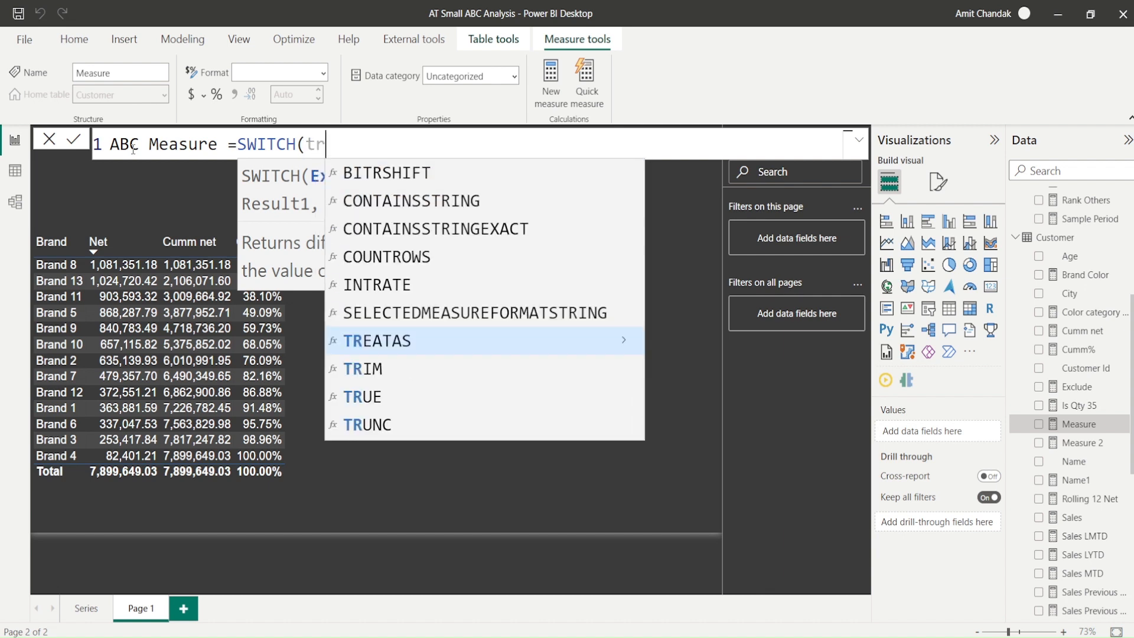
text(ue)
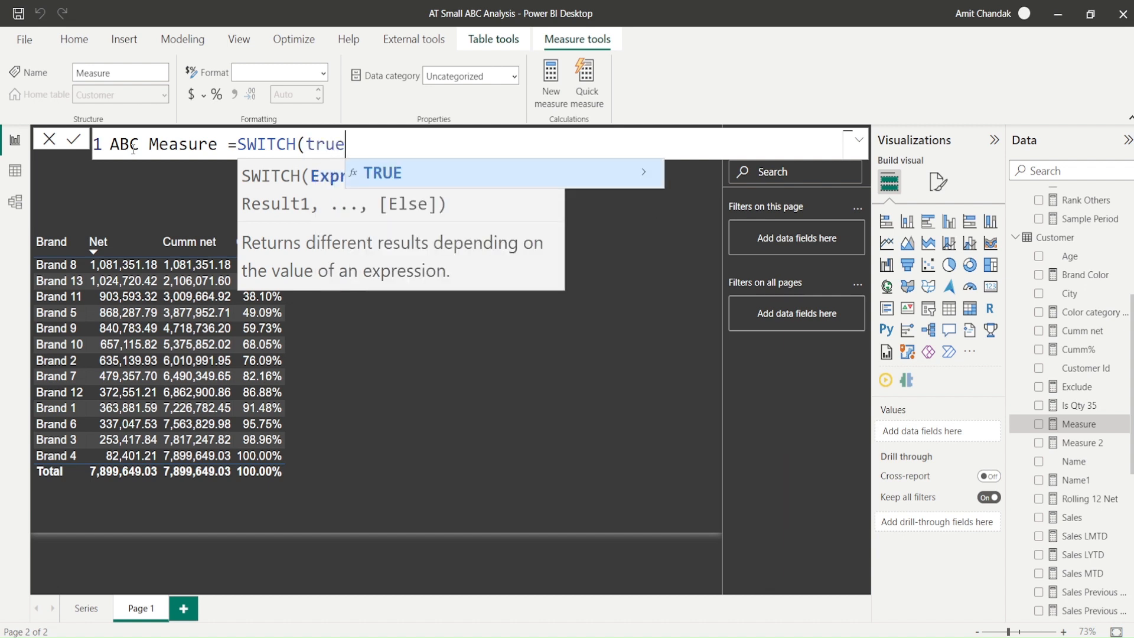
key(Tab)
text(<)
key(BackSpace)
text(,)
key(shift+Return)
key(shift+Return)
key(shift+Return)
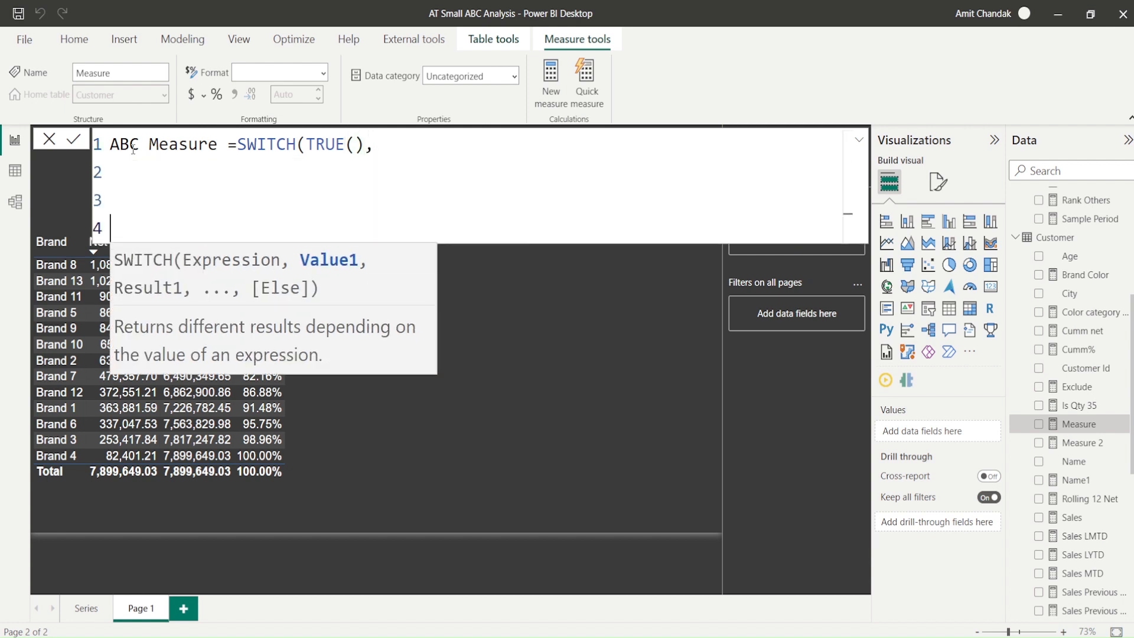
Enter the first SWITCH condition on line 2, indented, as [Cumm%] <= .8 returning "A".
key(Up)
key(Up)
key(Tab)
key(Tab)
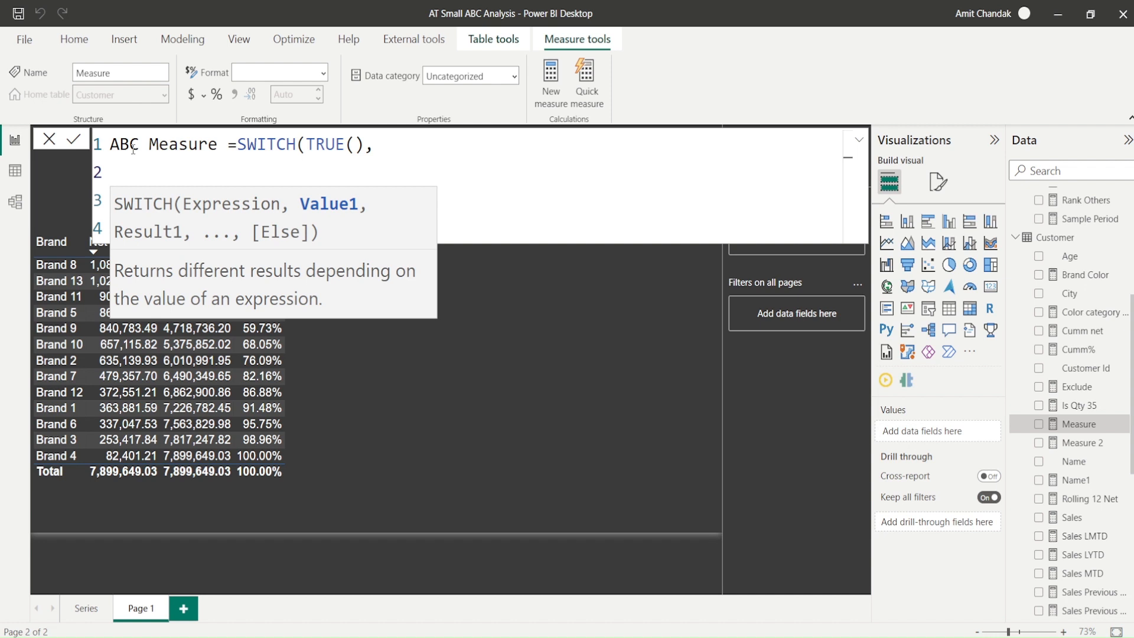
text([)
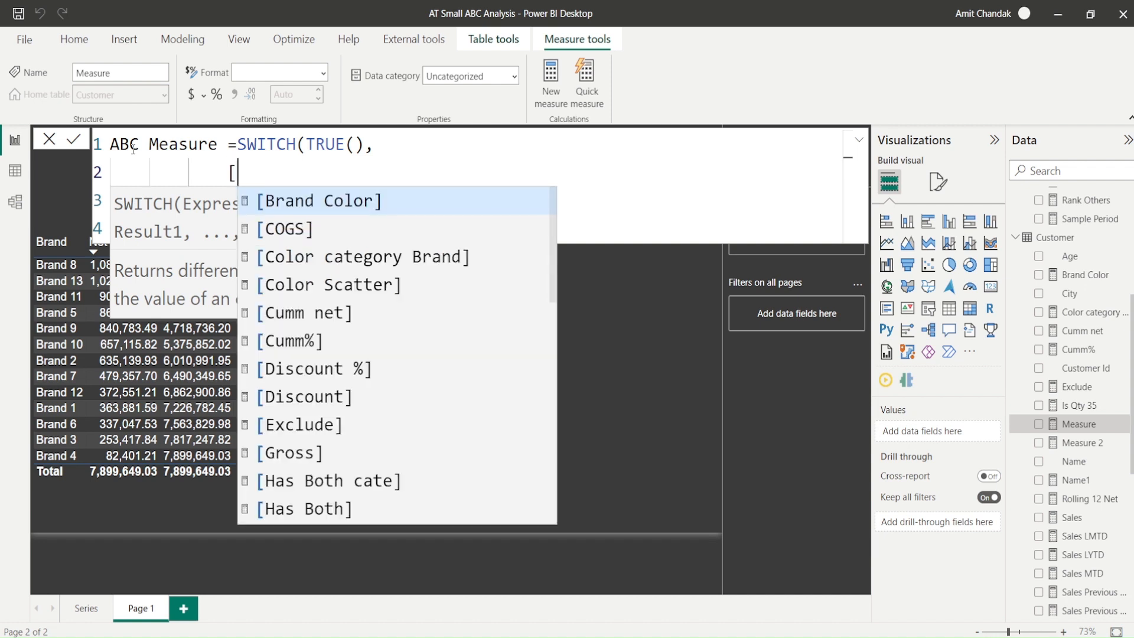
text(c)
key(Down)
key(Down)
key(Down)
key(Down)
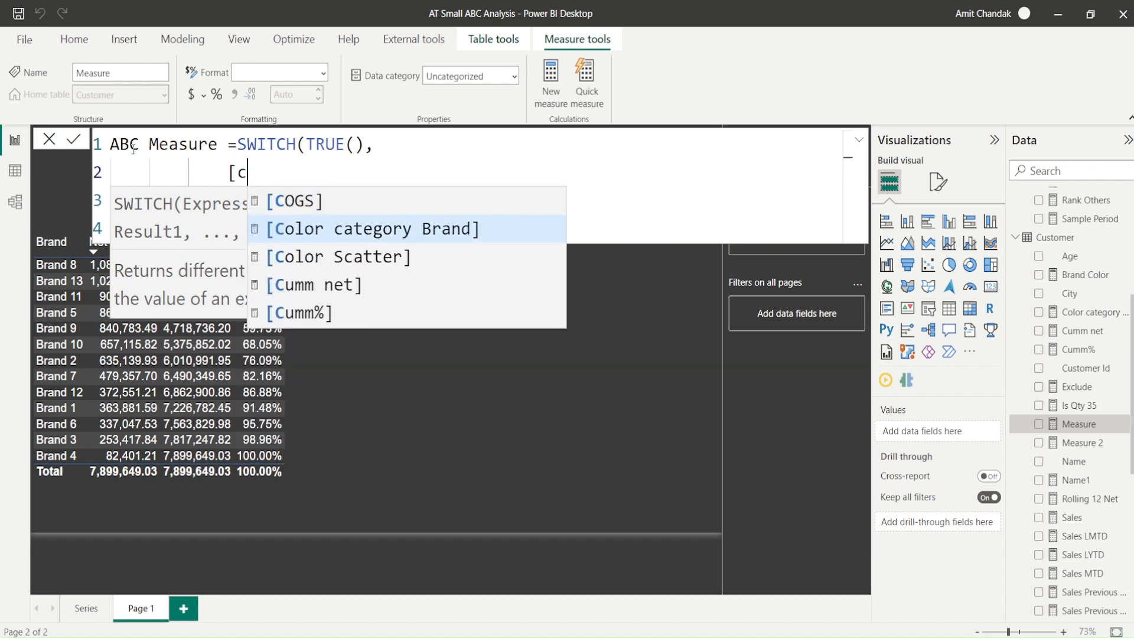
key(Tab)
text(<= .8, ")
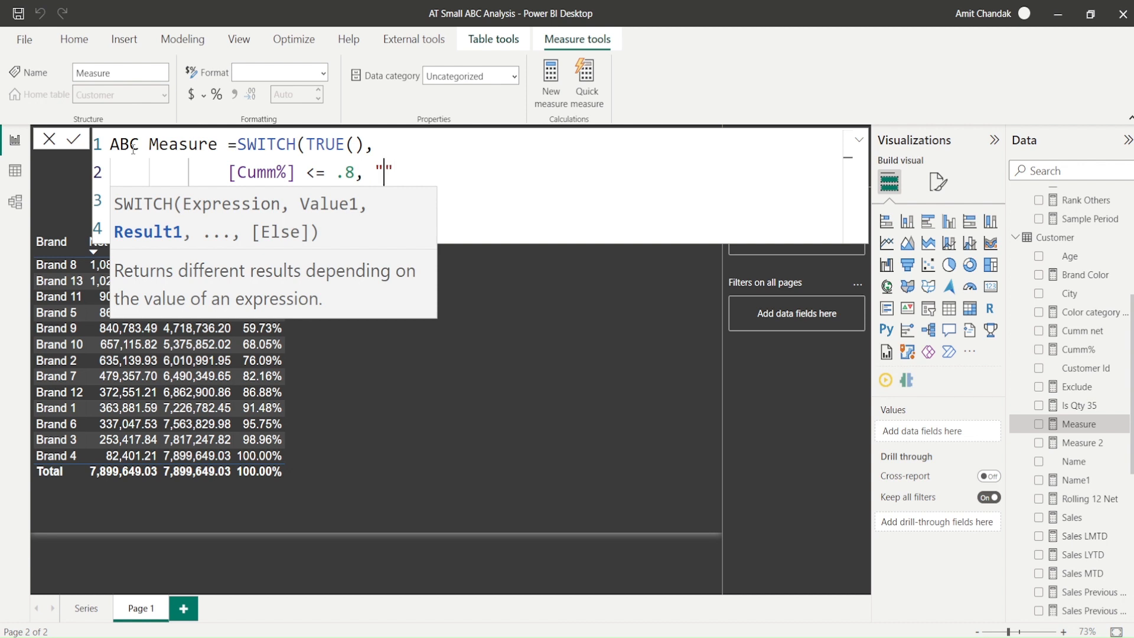
text(A",)
Copy the [Cumm%] <= .8, "A" condition onto line 3 with matching indentation.
key(ctrl+shift+Left)
key(ctrl+shift+Left)
key(ctrl+shift+Left)
key(ctrl+shift+Left)
key(ctrl+shift+Left)
key(ctrl+shift+Left)
key(ctrl+shift+Left)
key(ctrl+c)
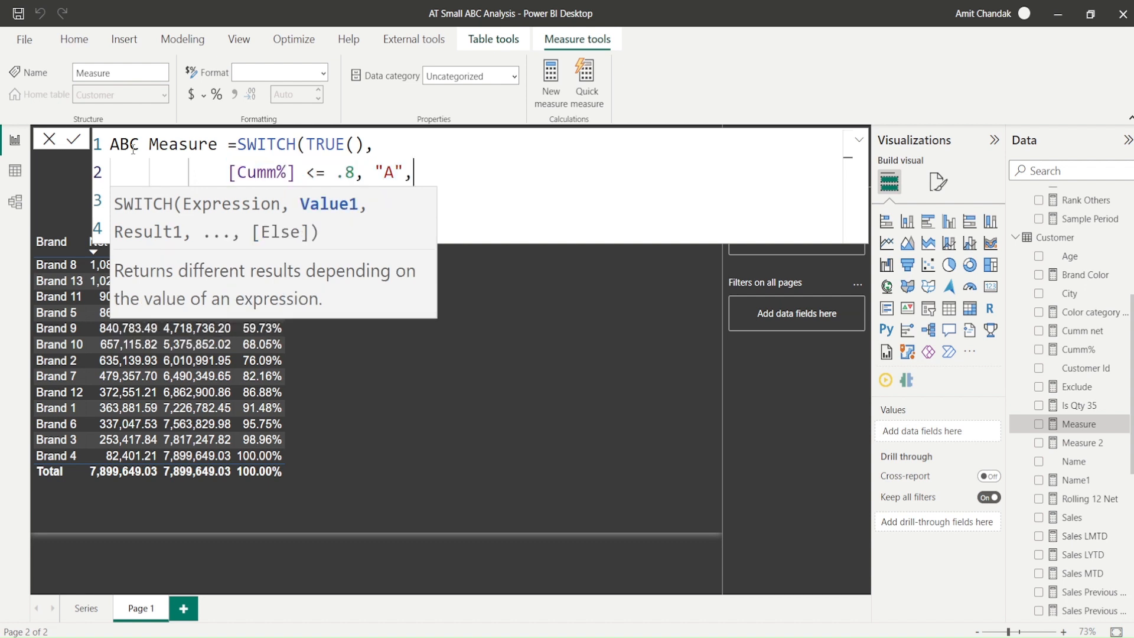
key(Down)
key(Tab)
key(Tab)
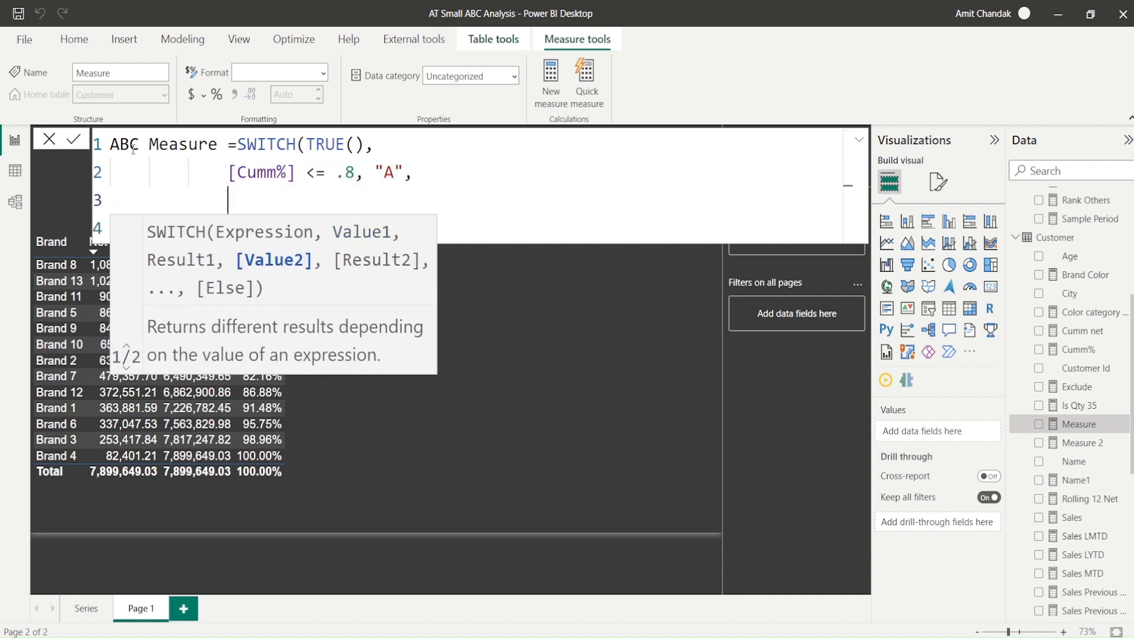
key(ctrl+v)
Change the copied condition on line 3 to a threshold of .95 and a result of "B".
key(Left)
key(Left)
key(Left)
key(Left)
key(Left)
key(Left)
key(BackSpace)
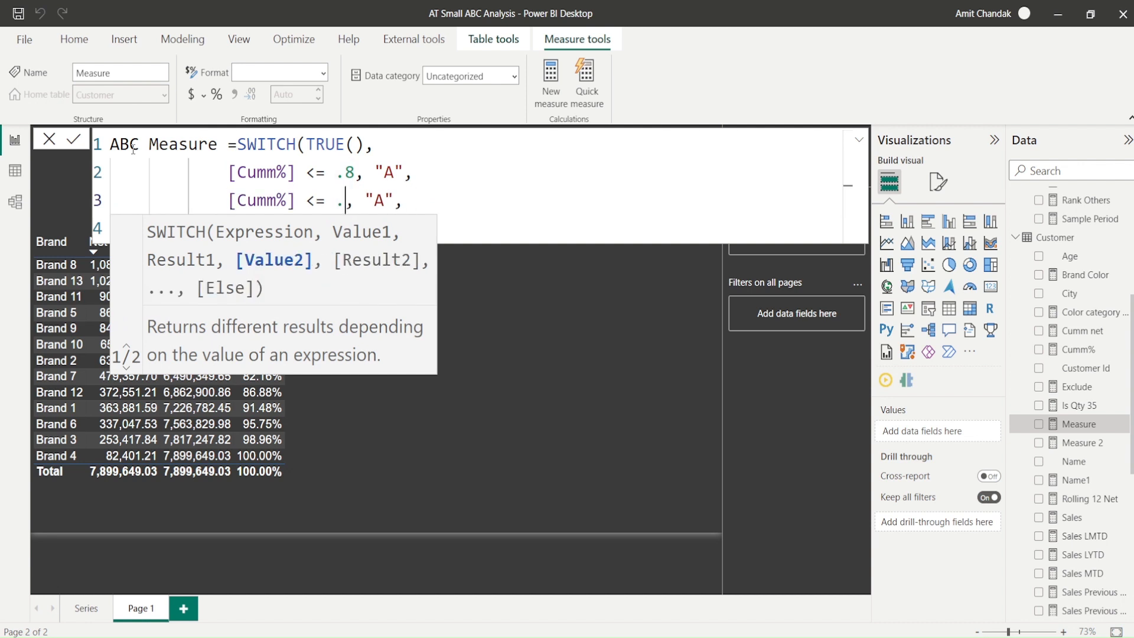
text(95)
key(Right)
key(Right)
key(Right)
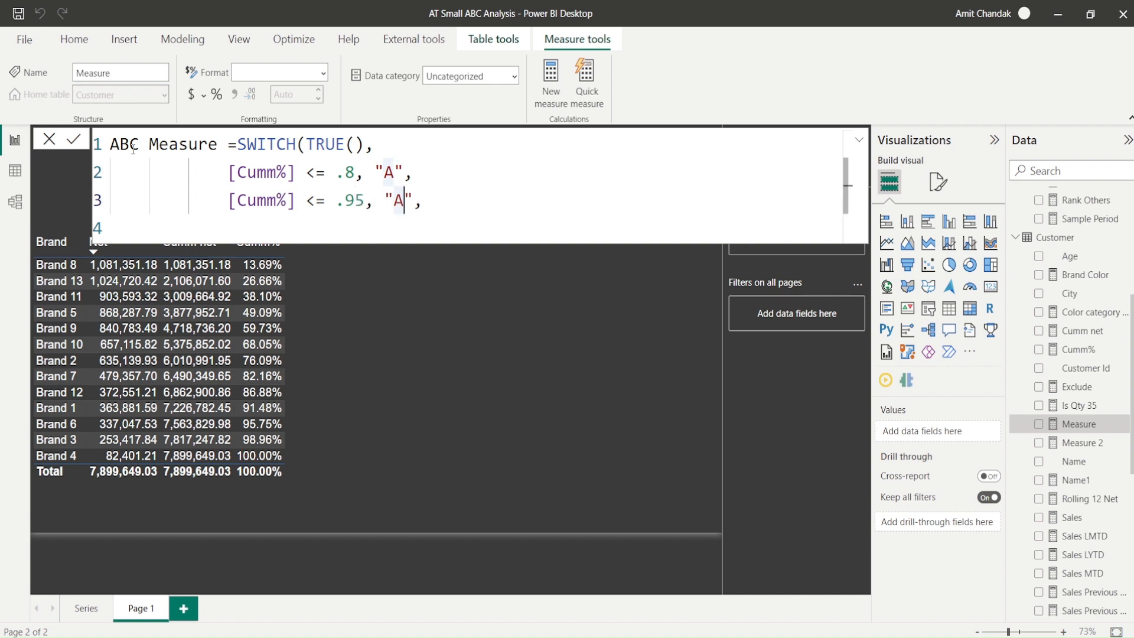
key(Delete)
text(B)
key(Right)
key(Right)
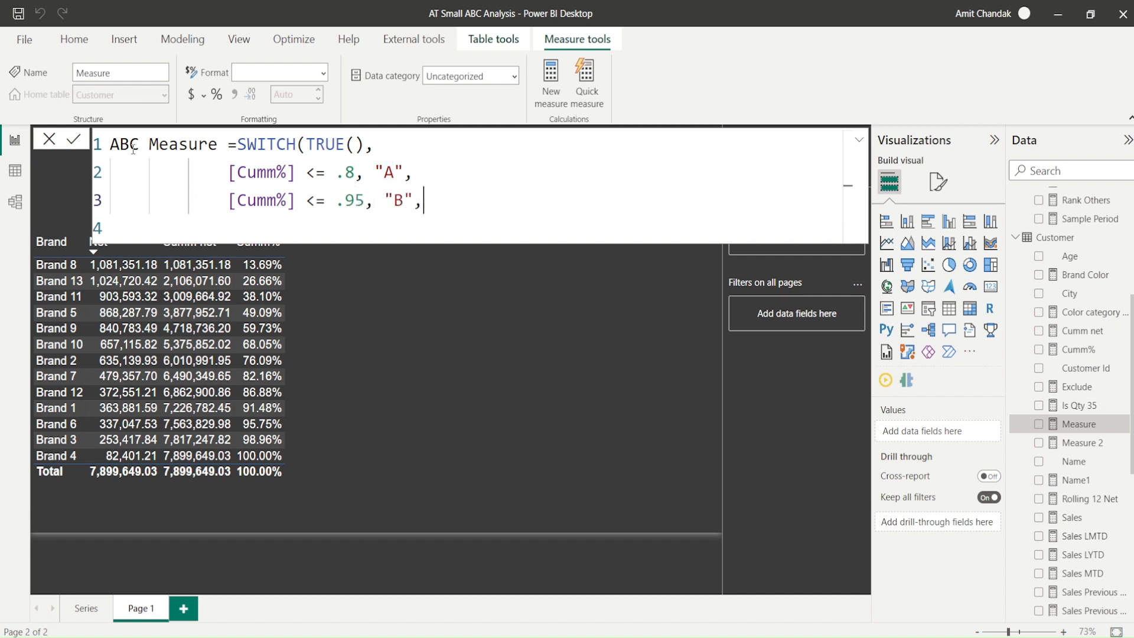
Finish and commit the SWITCH formula with "C" as the default result, and add ABC Measure to the brand table visual.
key(Tab)
key(Tab)
text("C"))
key(Return)
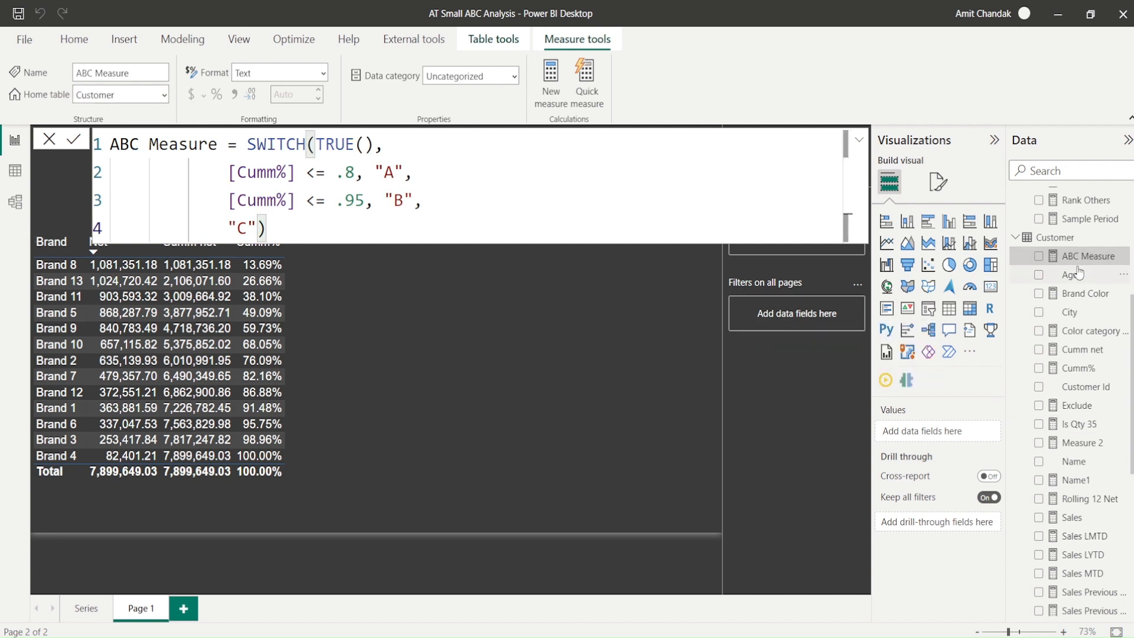
drag(1082, 263, 346, 313)
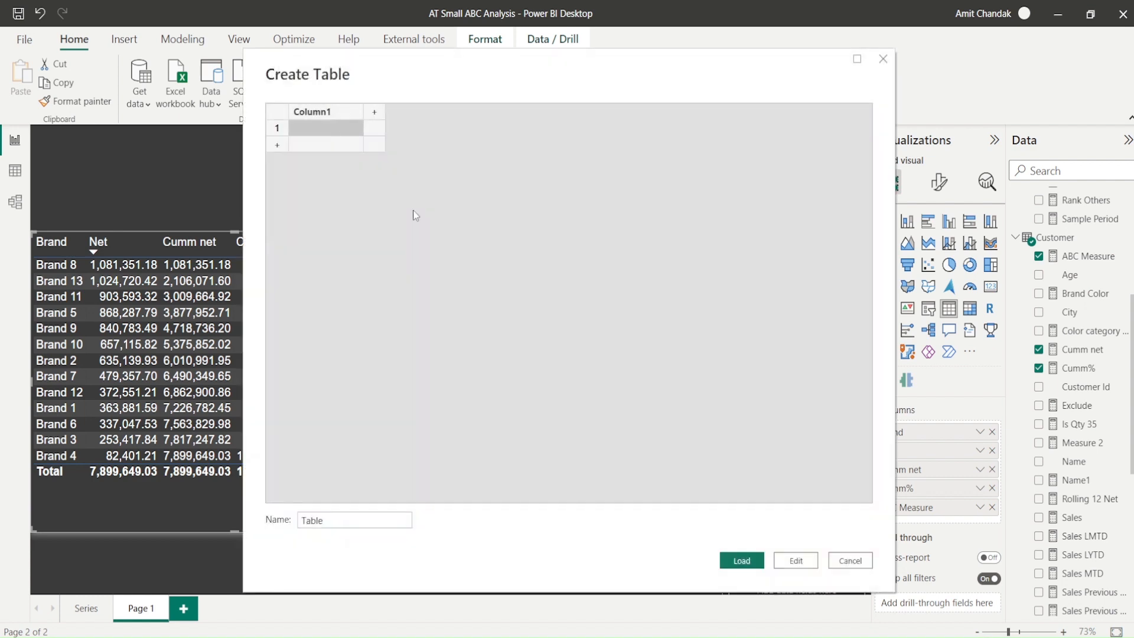
Set up a new manually entered table with columns named ABC, Start Rang and End Range.
double_click(324, 120)
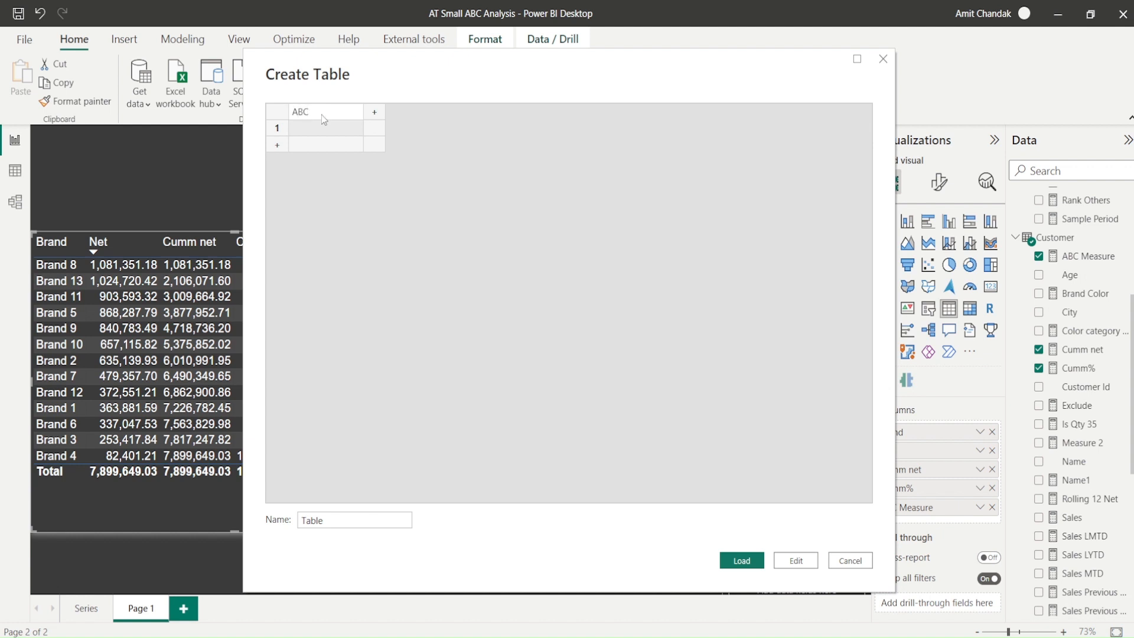
click(375, 111)
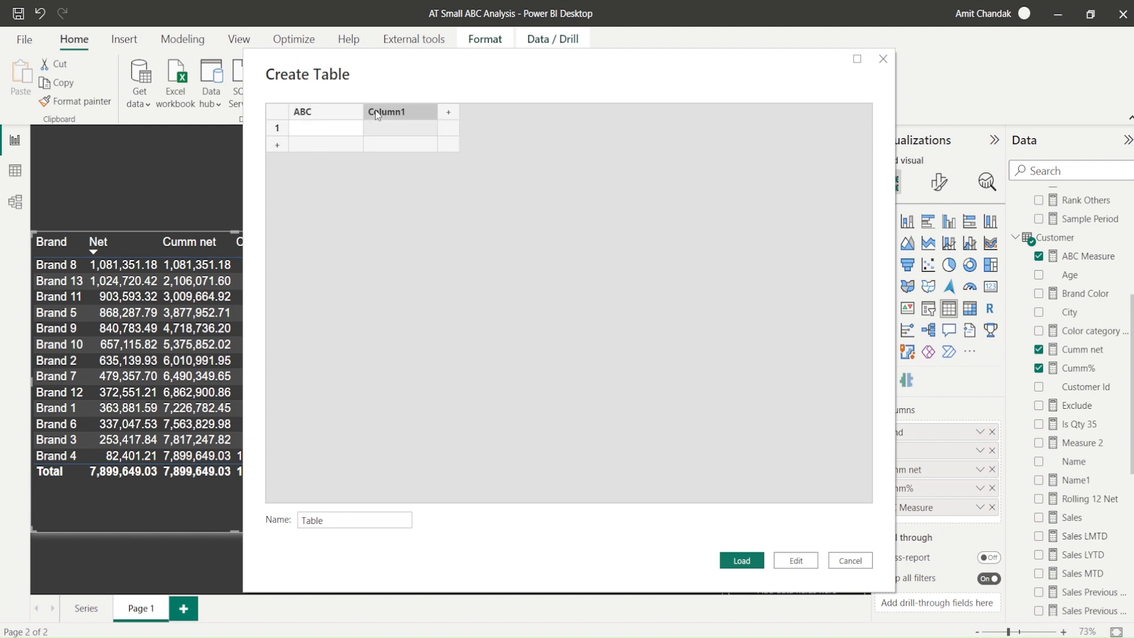
double_click(378, 116)
text(Start Rang)
click(449, 113)
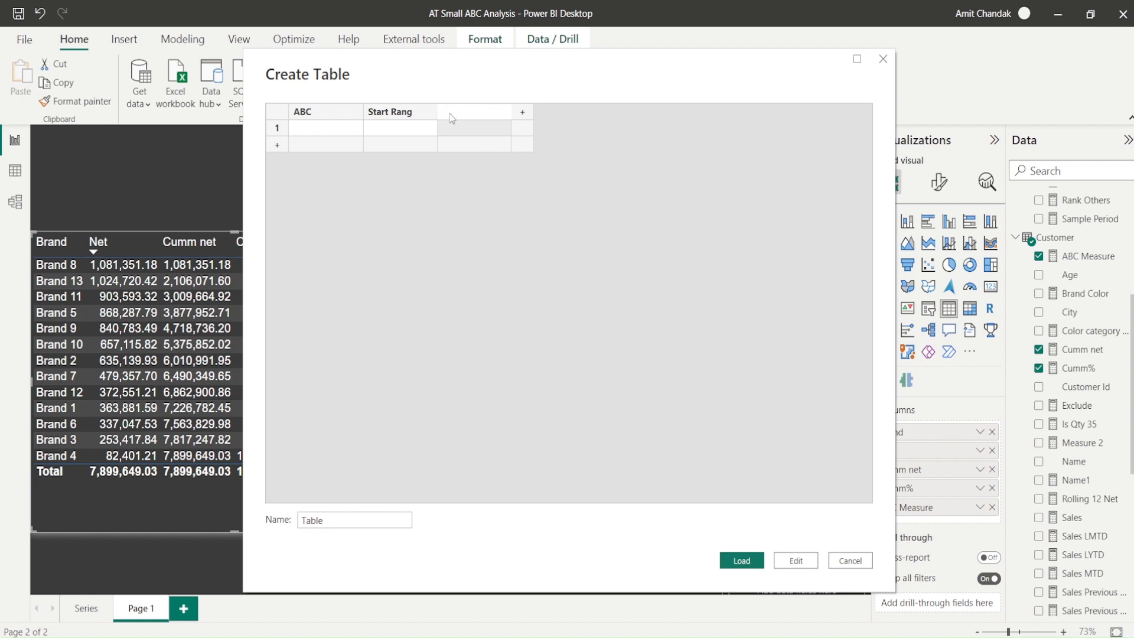
text(Range)
Fill the ABC column of the new table with the values A, B and C in three rows.
click(329, 132)
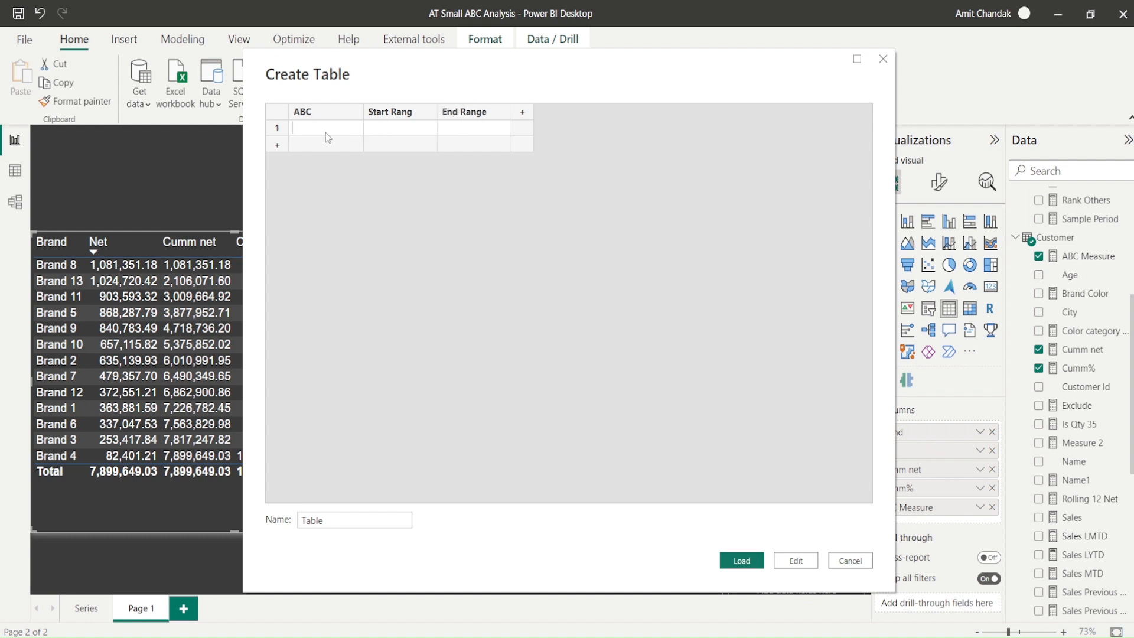
text(A)
click(315, 148)
text(B)
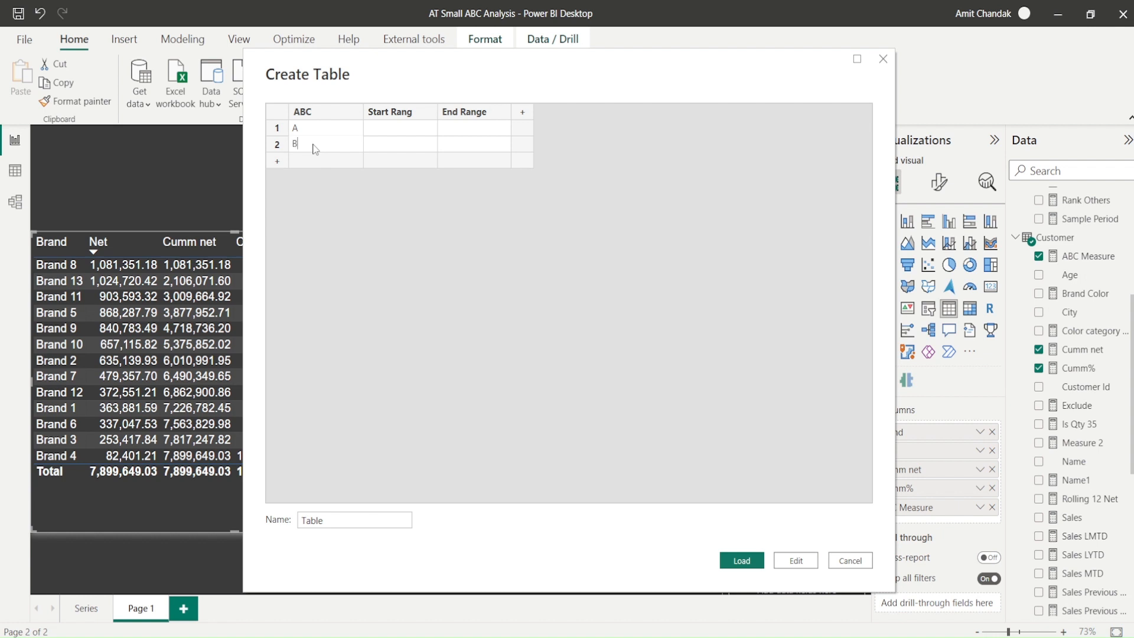
click(311, 161)
text(C)
Enter the start and end ranges: A from 0 to .8, B up to .95, and C from .95 to 10.
click(384, 124)
text(0)
click(451, 136)
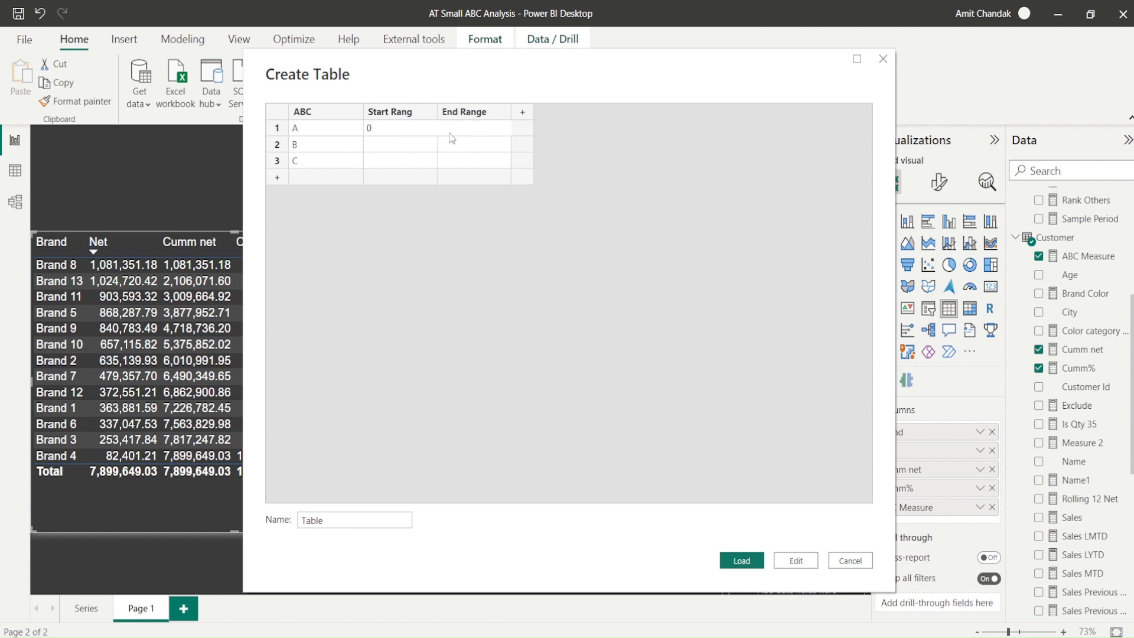
text(.8)
click(394, 147)
click(446, 150)
click(411, 165)
text(.95)
click(463, 164)
Set the end range of A and the start range of B to .80001.
click(456, 126)
click(457, 126)
click(454, 130)
text(0001)
drag(471, 135, 443, 132)
click(387, 148)
text(.80001)
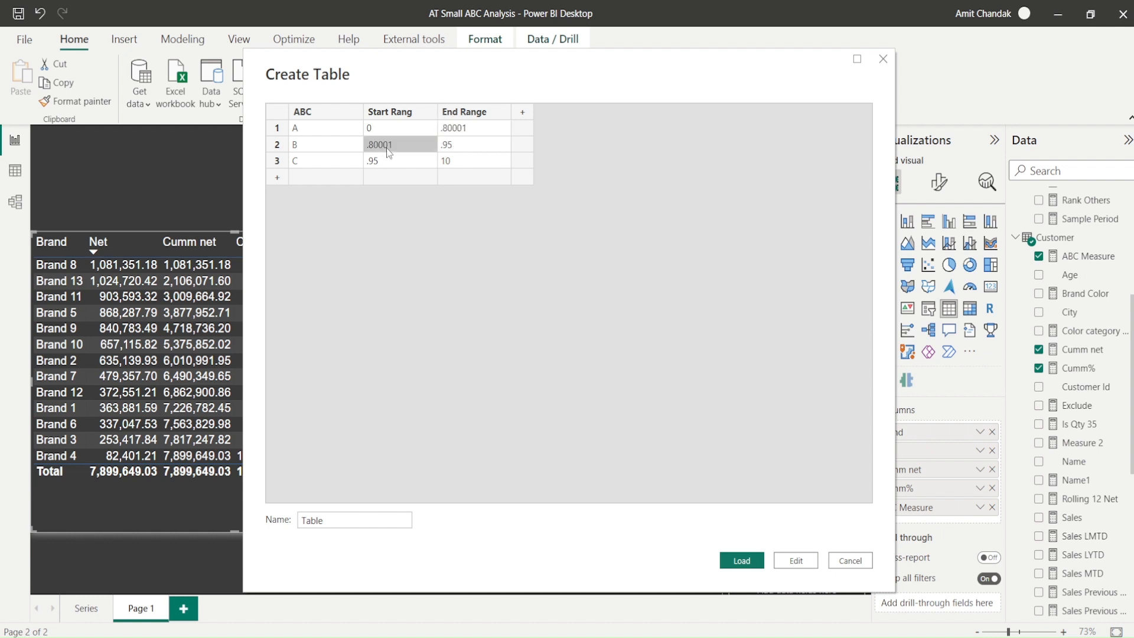
Append 0001 to the .95 end range of B and copy the resulting value into the start range of C.
double_click(465, 148)
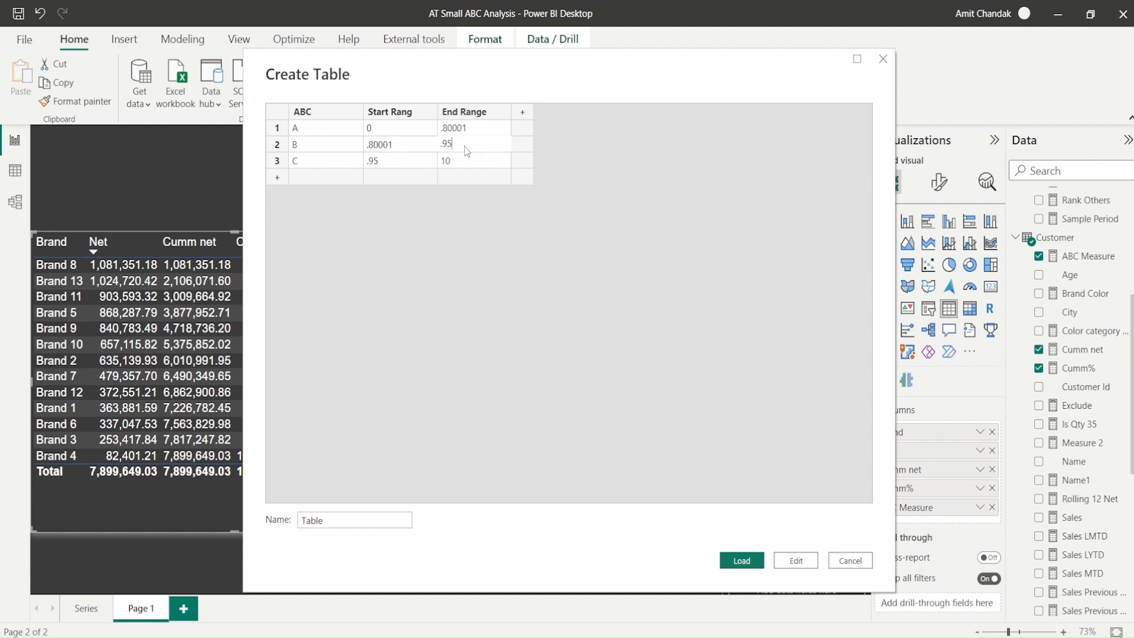
text(0001)
drag(481, 148, 416, 154)
key(ctrl+c)
click(388, 162)
click(387, 162)
key(ctrl+v)
Name the new table ABC Bucket and load it into the model.
drag(326, 521, 292, 518)
text(ABC Bucket)
click(749, 564)
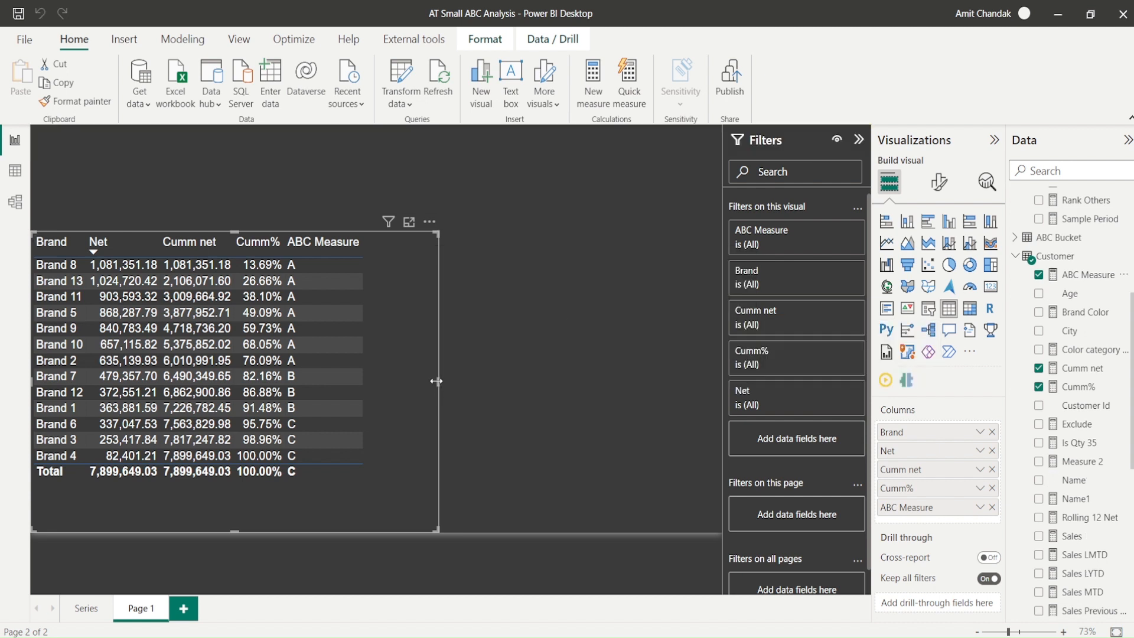
Narrow the brand table visual and add the ABC field from ABC Bucket as a separate table visual beside it.
drag(438, 381, 372, 386)
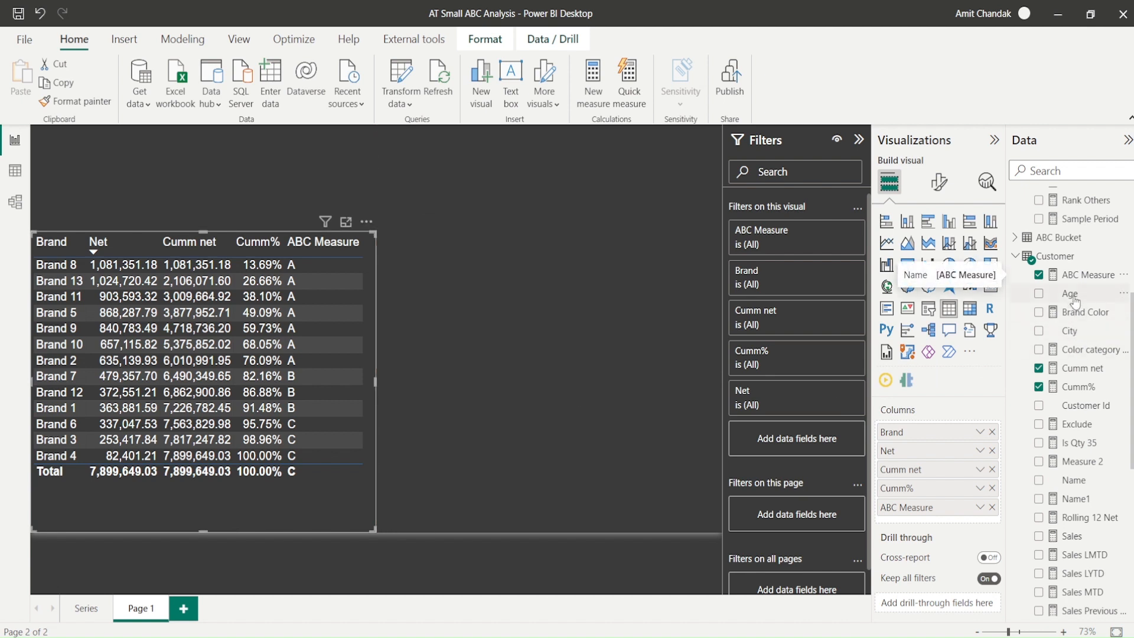
scroll(1077, 289, down, 6)
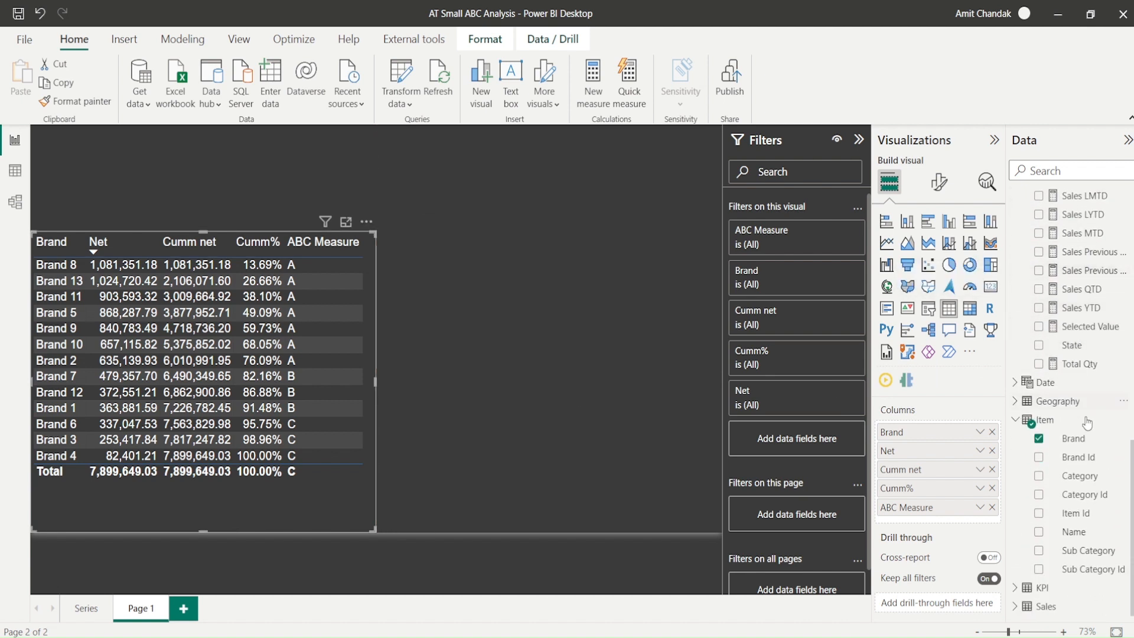
scroll(1083, 371, up, 8)
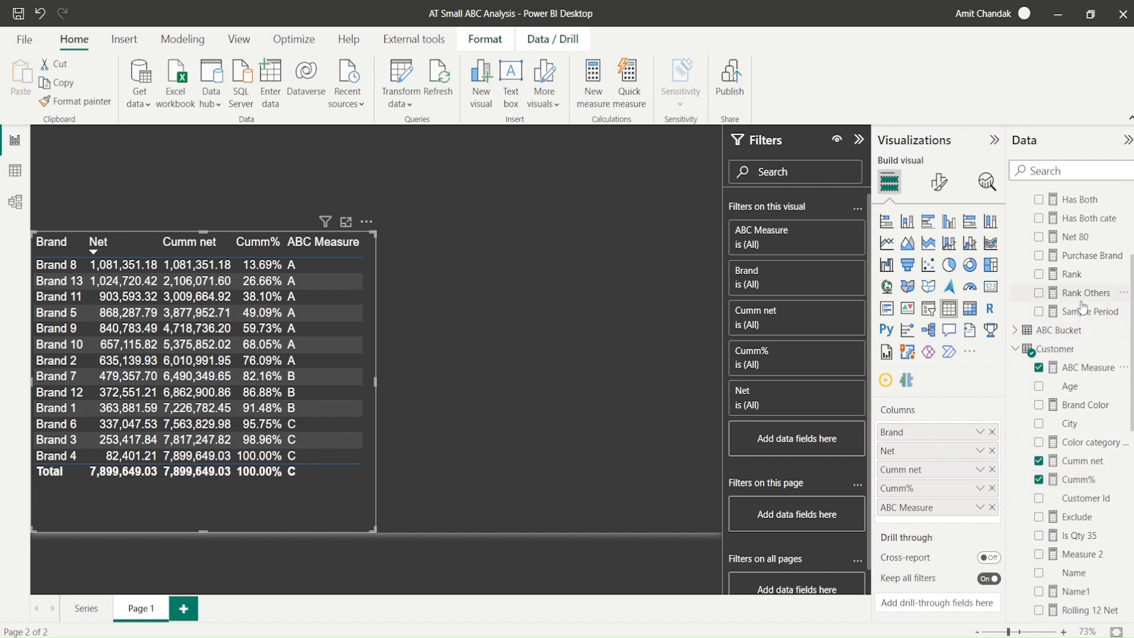
scroll(1083, 306, down, 6)
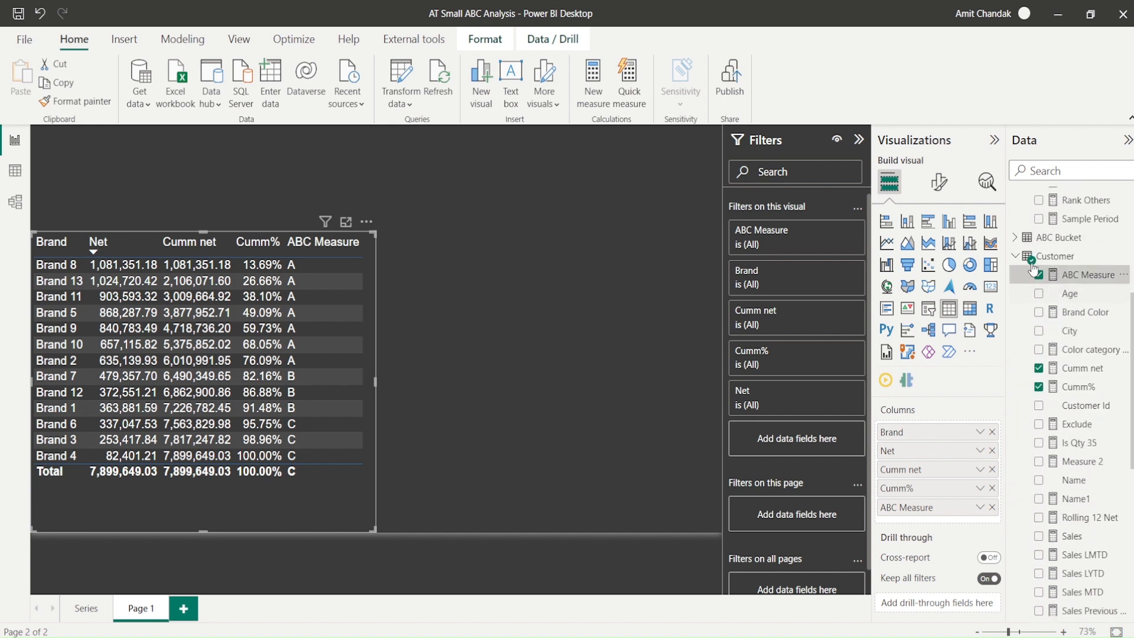
click(1016, 237)
drag(1083, 265, 500, 273)
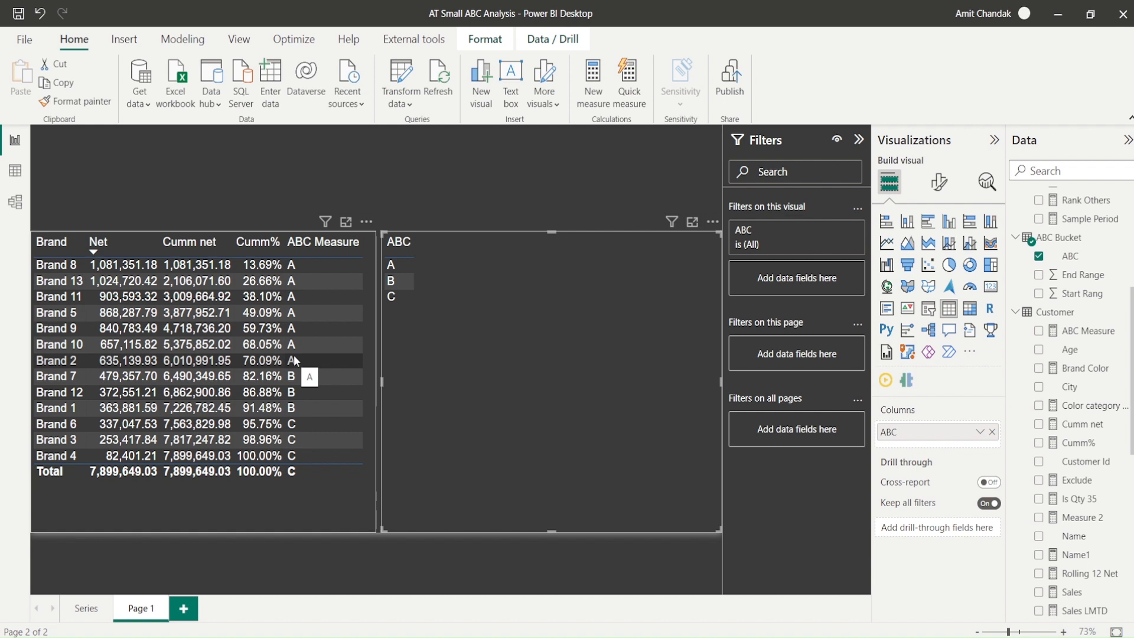
Create a new measure in the ABC Bucket table and name it Count ABC.
click(545, 175)
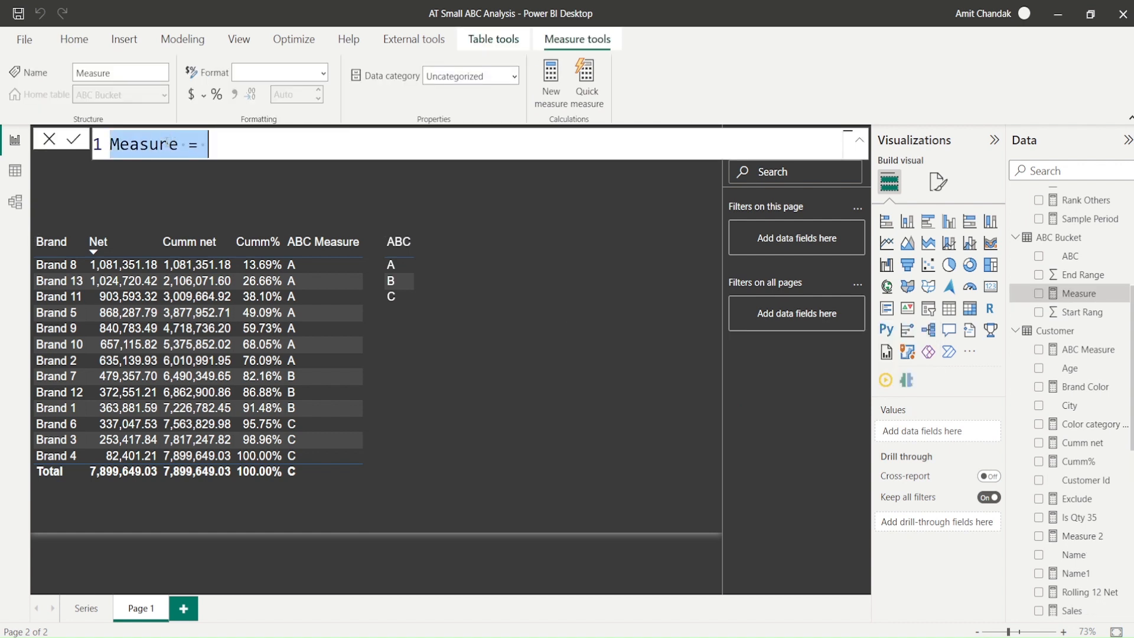
double_click(167, 144)
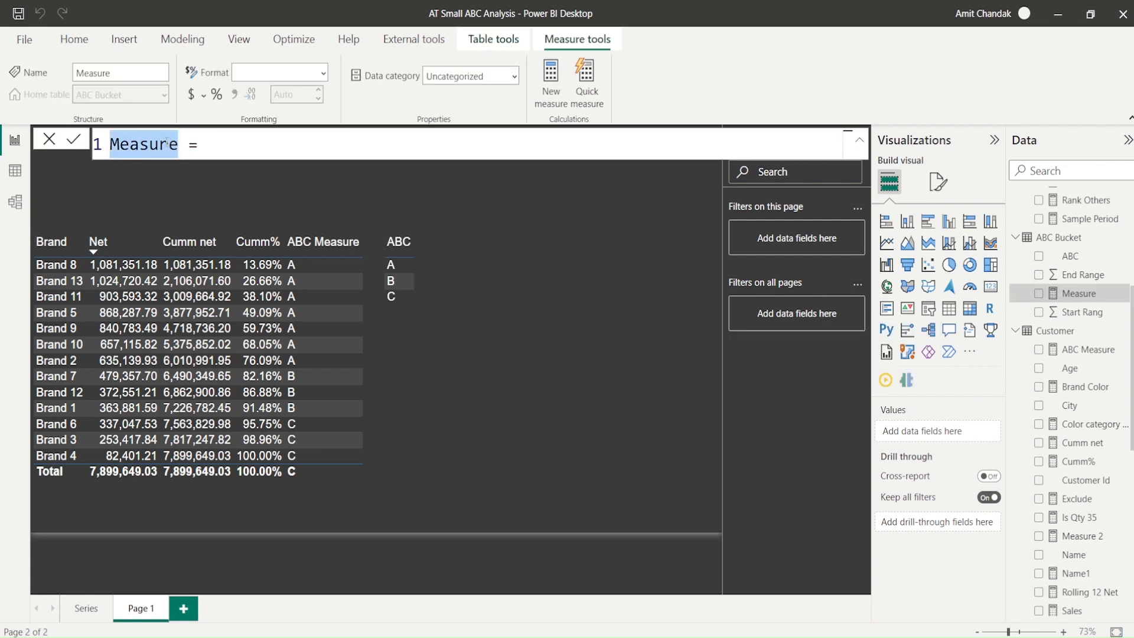
text(Cou)
text(nt ABC)
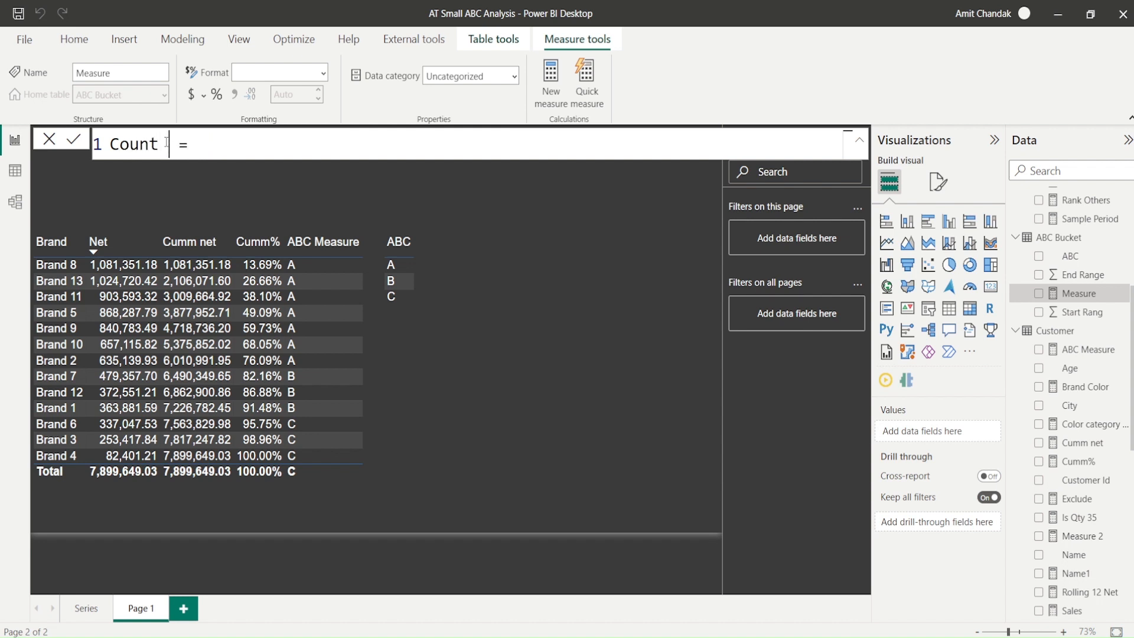
key(Right)
key(Right)
key(Right)
Begin the Count ABC formula with COUNTX and a nested FILTER function as its table argument.
text(cou)
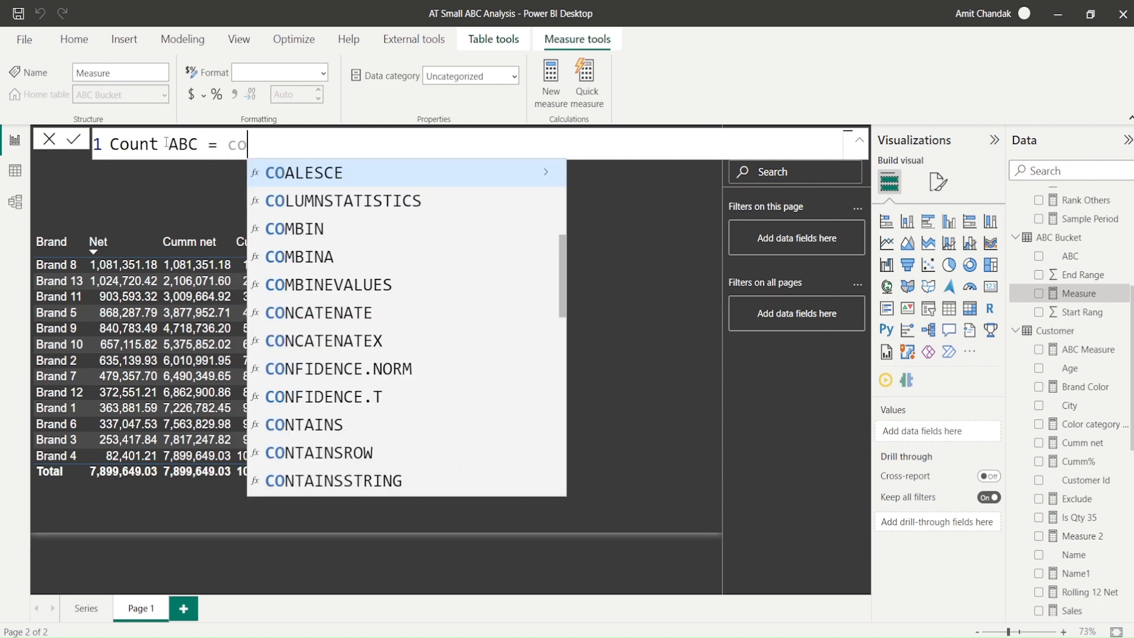
key(Down)
key(Down)
key(Down)
key(Down)
key(Down)
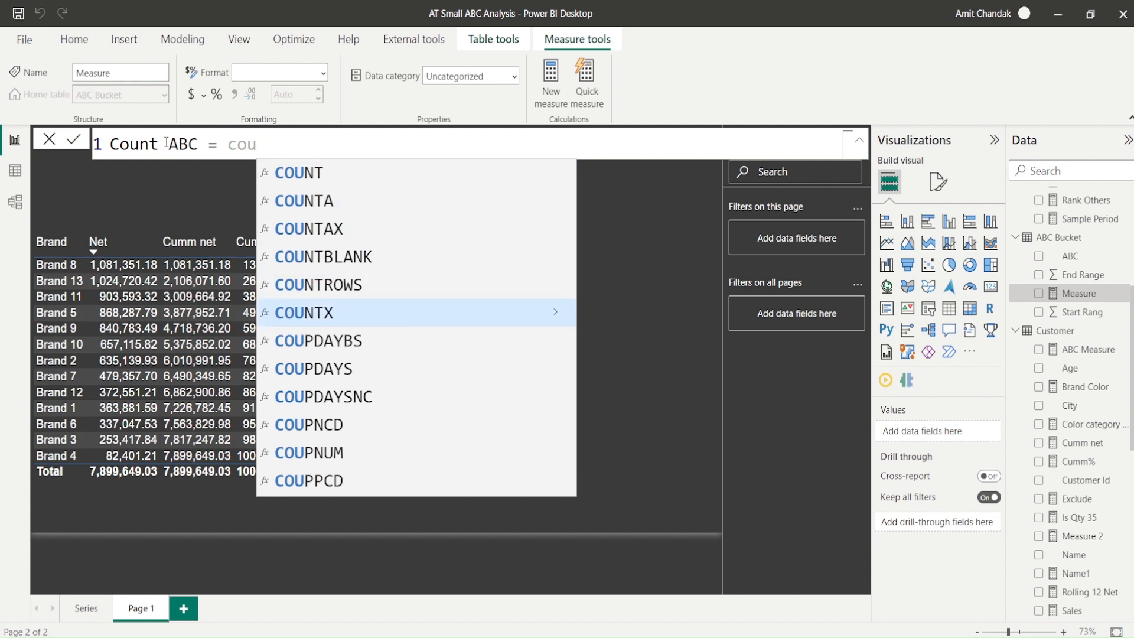
key(Tab)
text(fil)
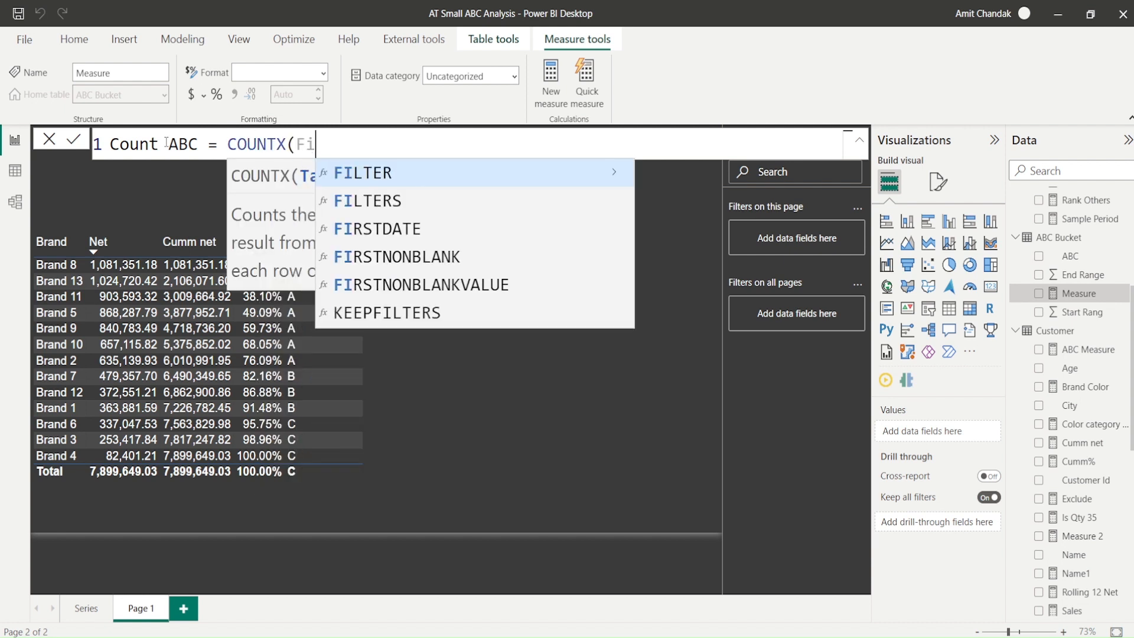
key(Tab)
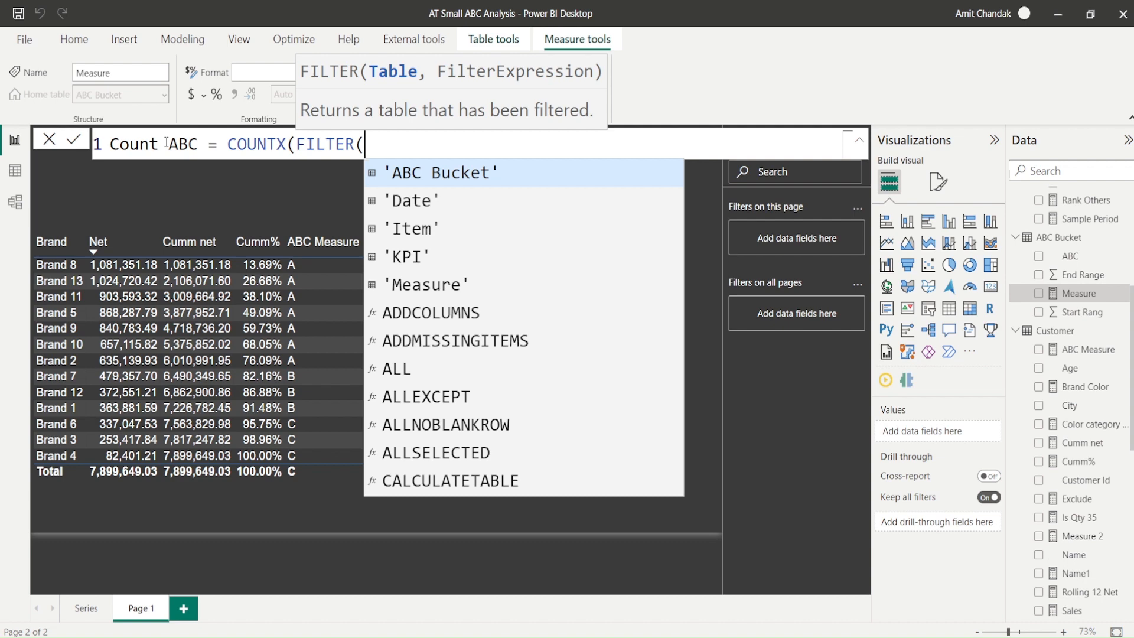
Use VALUES('Item'[Brand]) as the table argument of FILTER and begin the filter condition.
text(v)
key(BackSpace)
text(va)
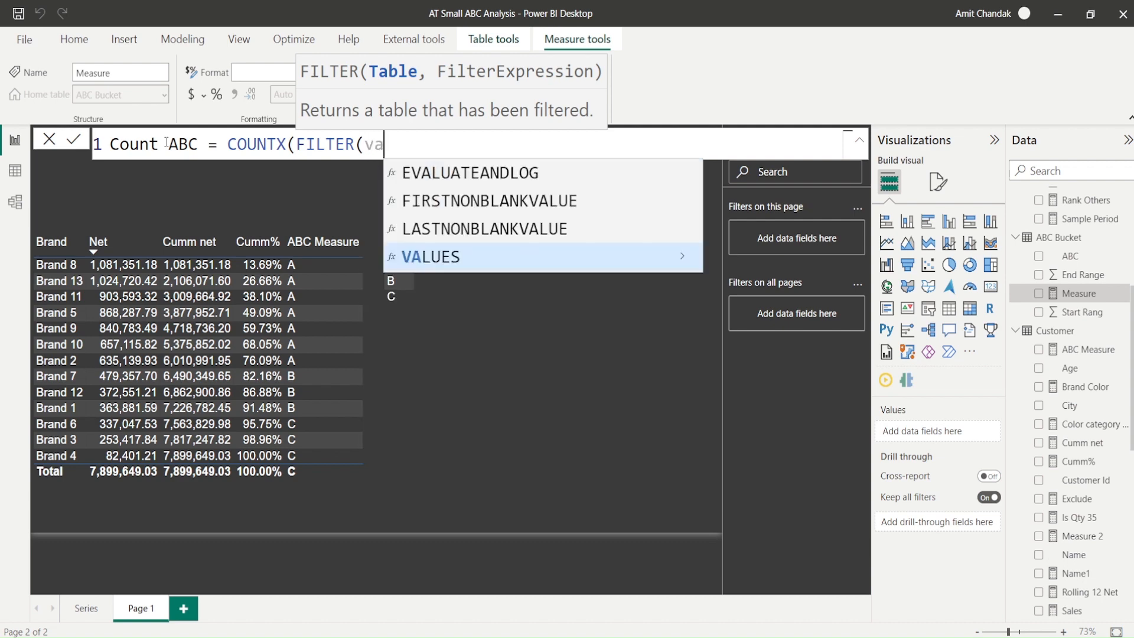
key(Tab)
key(Down)
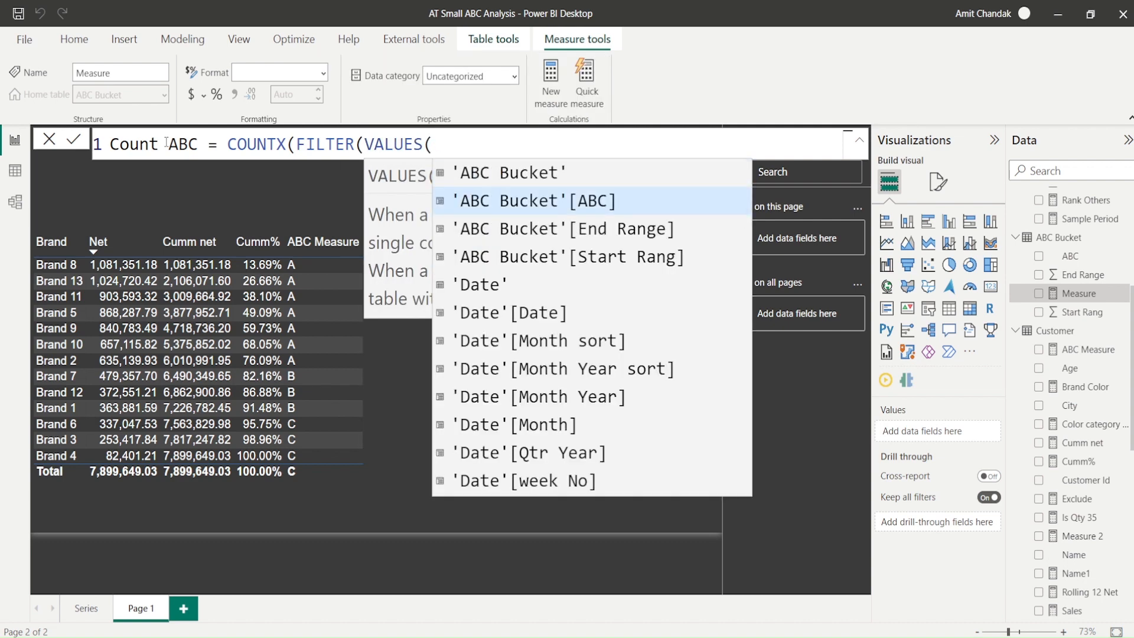
text(ite)
key(Down)
key(Down)
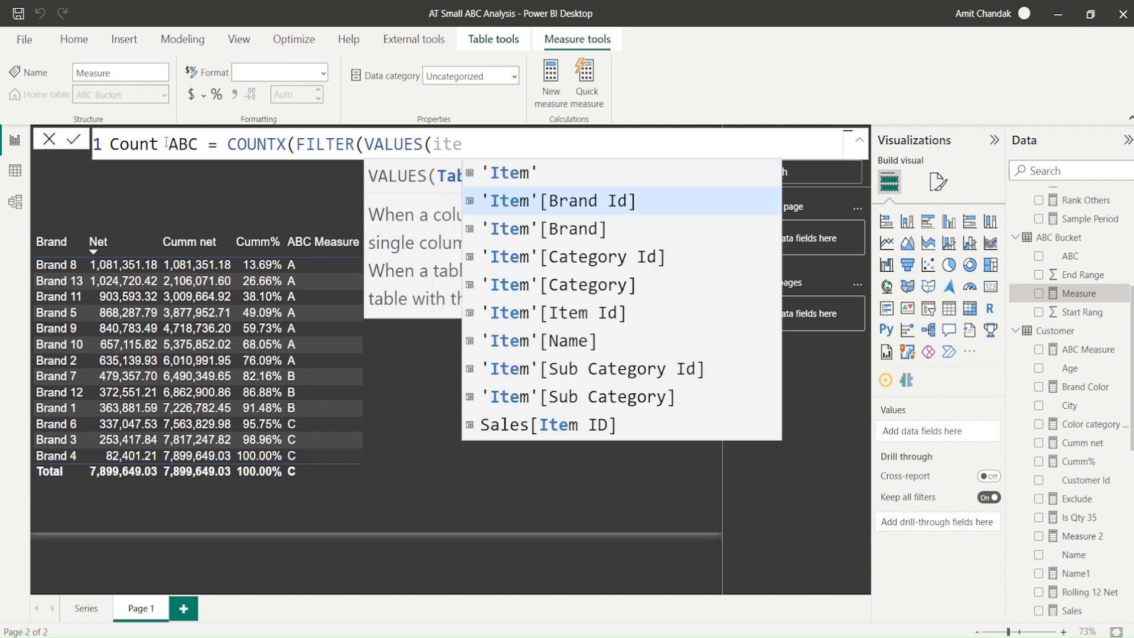
key(Tab)
text(), [)
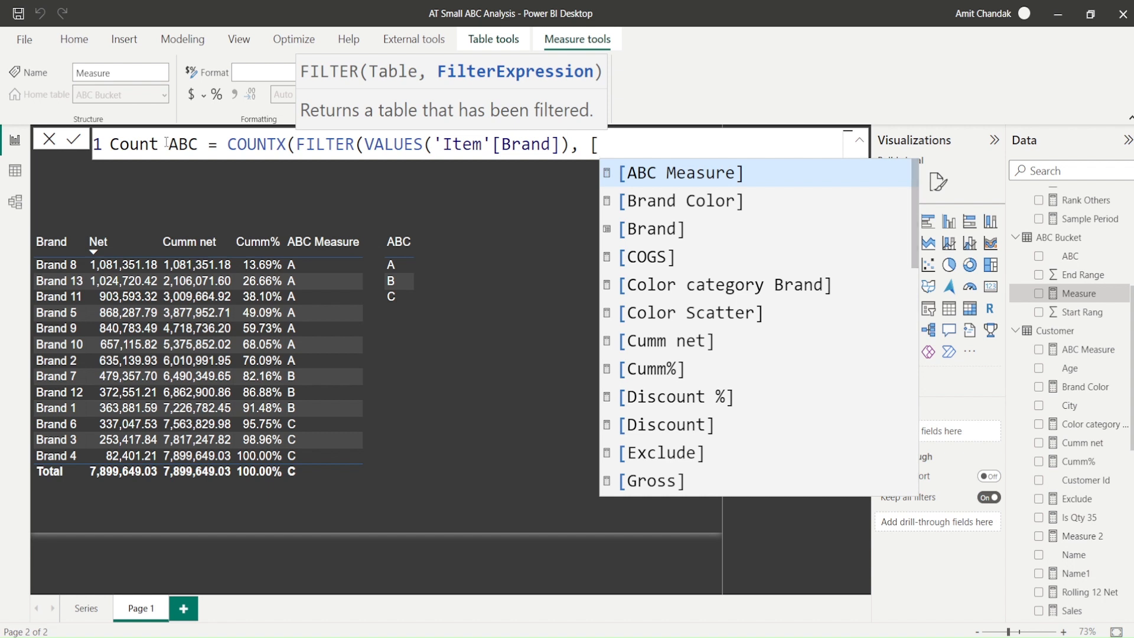
Set the filter condition to [ABC Measure] = max('ABC Bucket'[ABC]) and close the FILTER function.
text(ab)
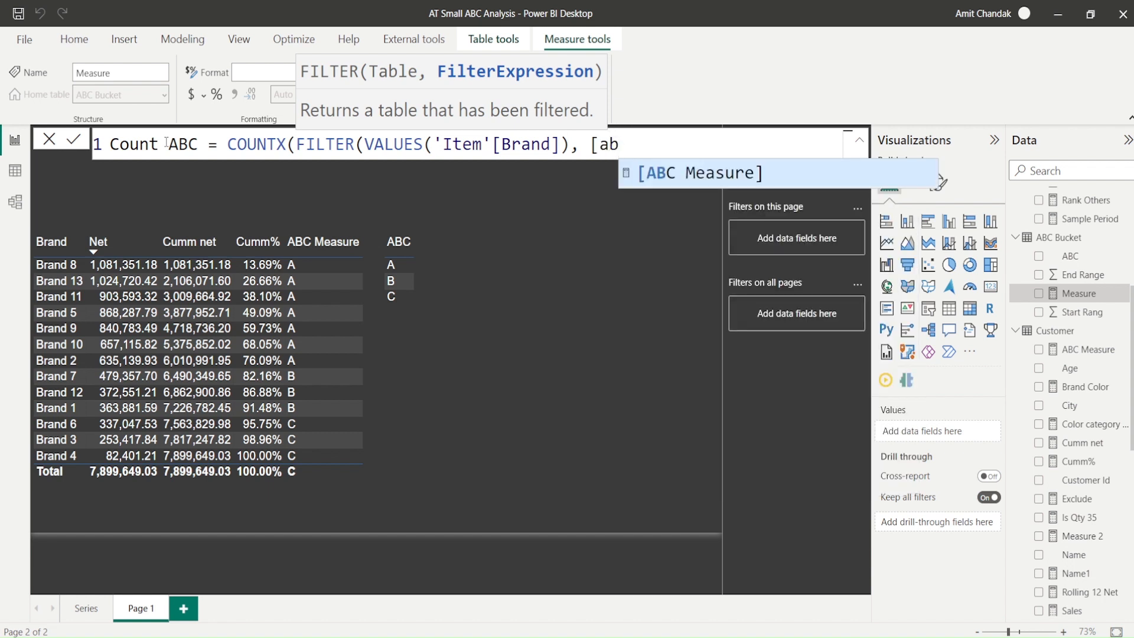
key(Tab)
text(= m)
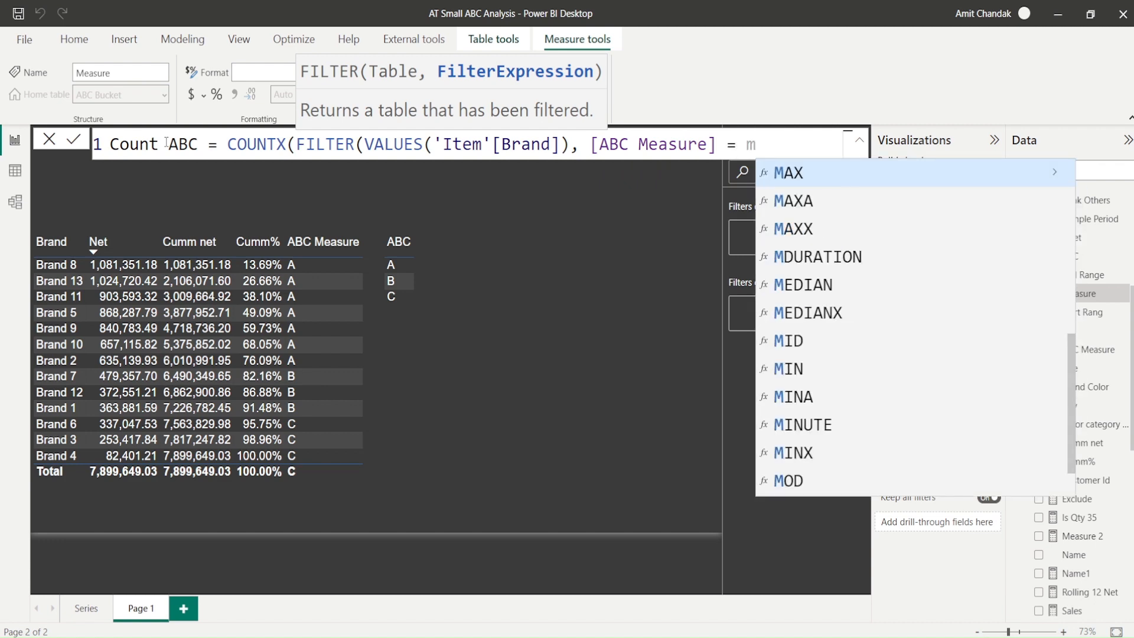
text(ax()
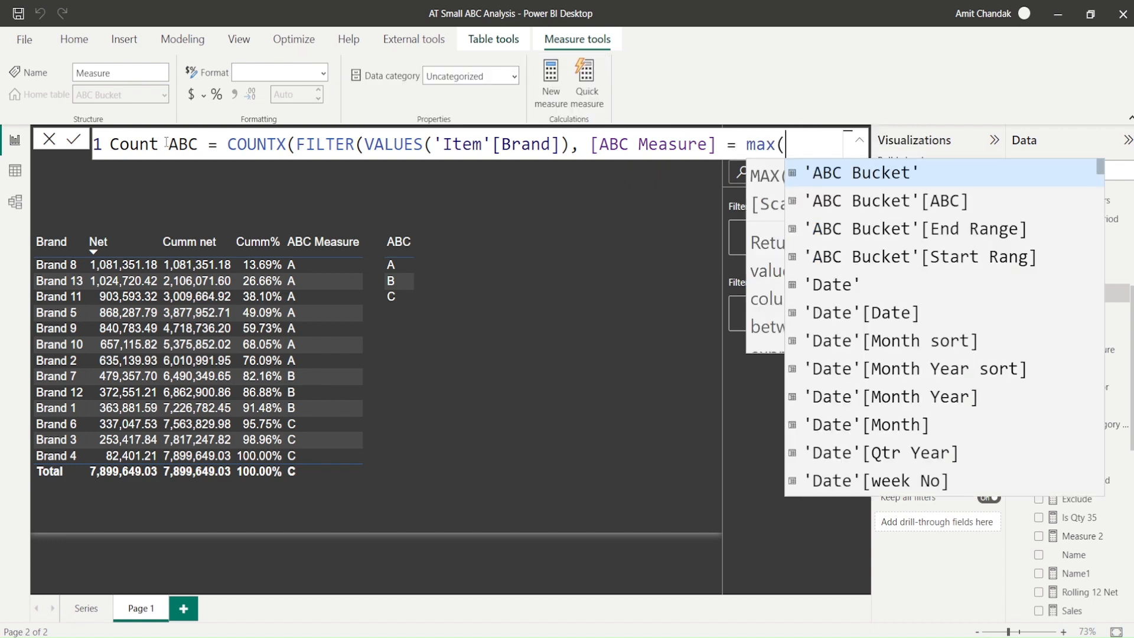
key(Down)
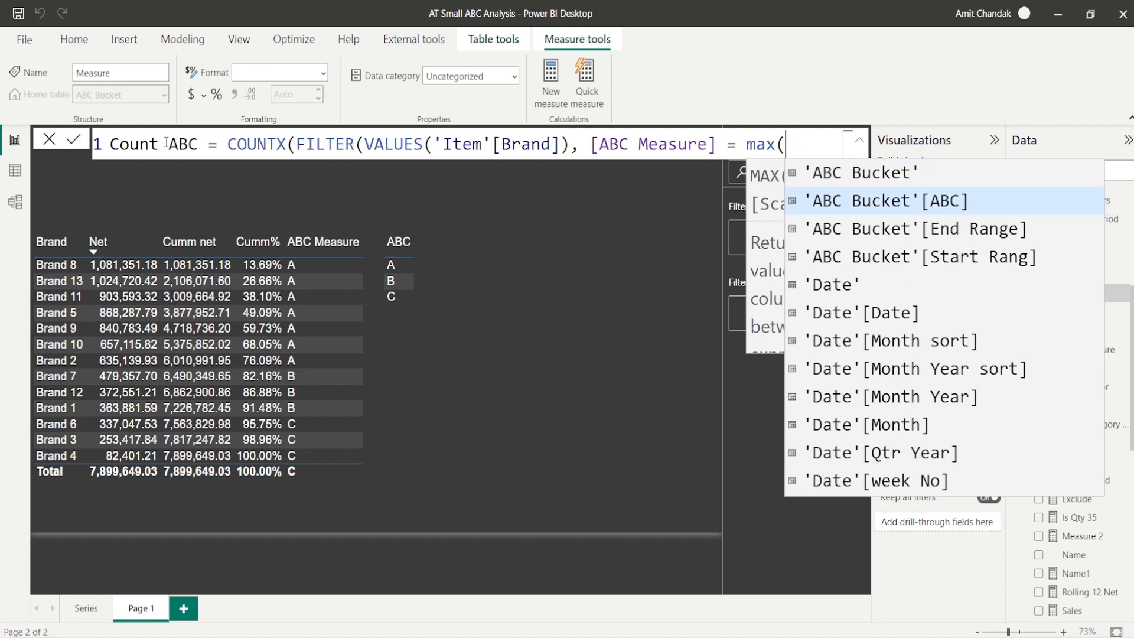
key(Tab)
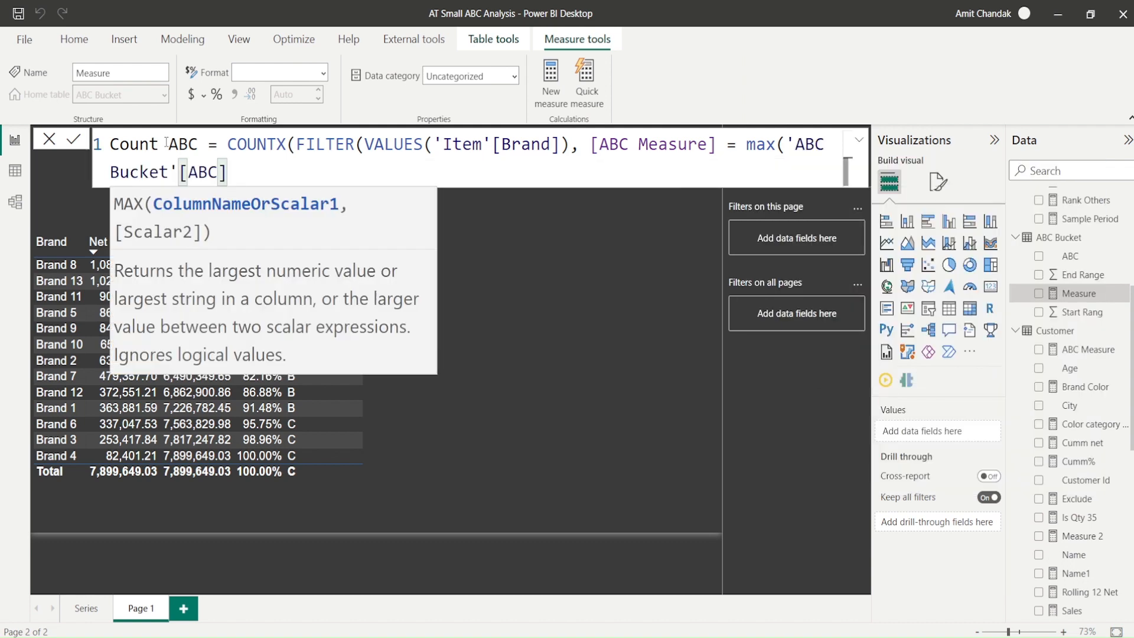
text())
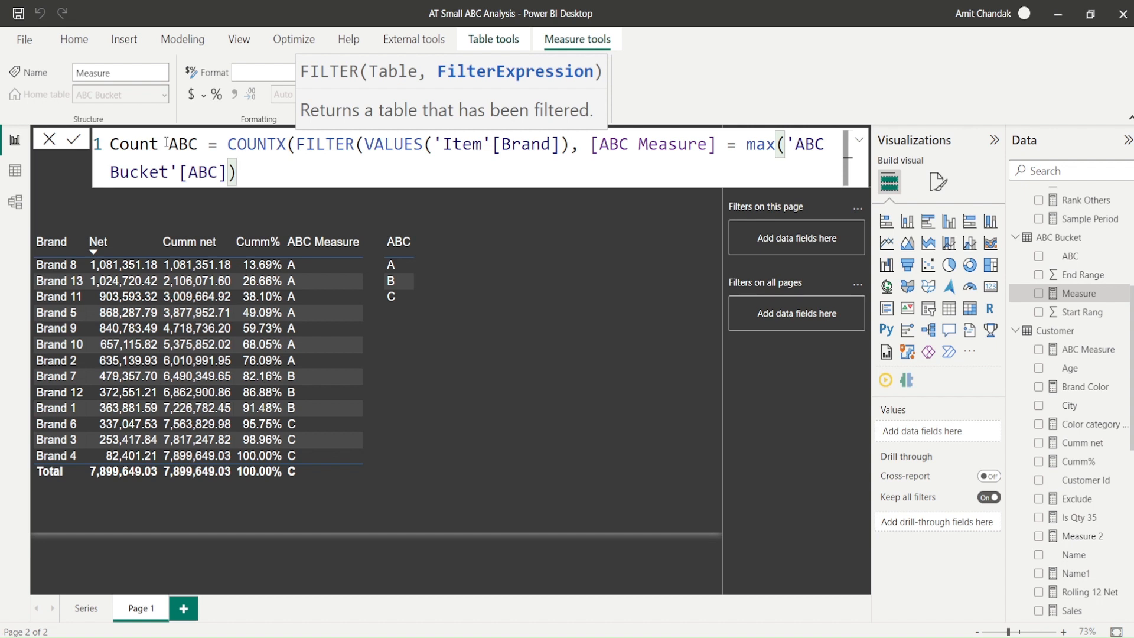
text())
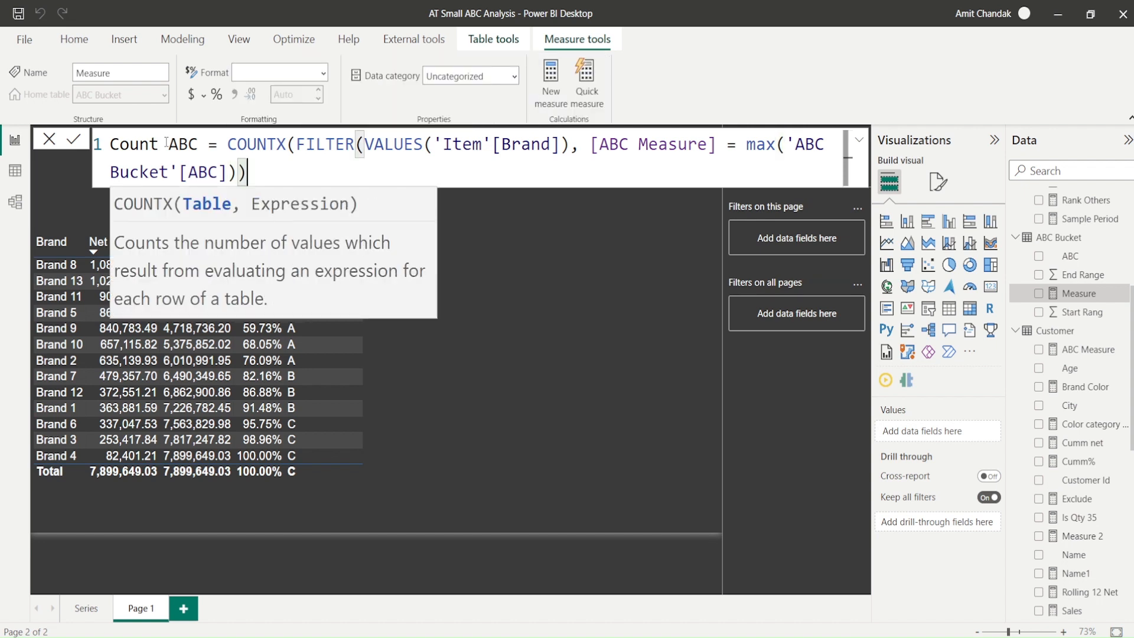
Complete COUNTX with [Brand] as its expression, commit the measure, and add Count ABC to the ABC table visual.
text(, )
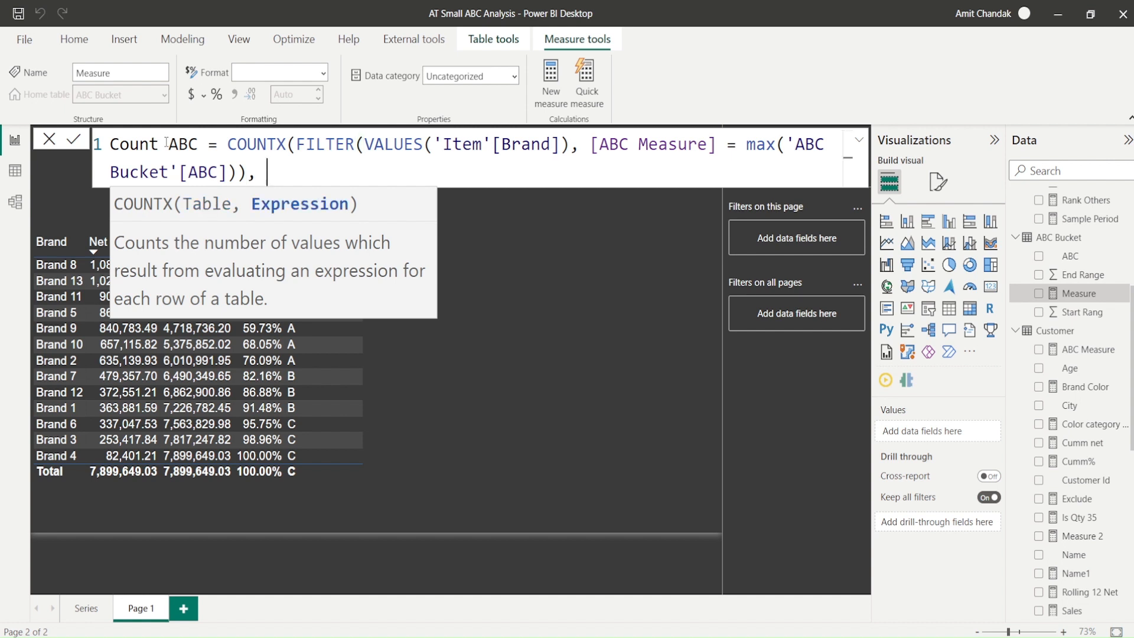
text([Brand])
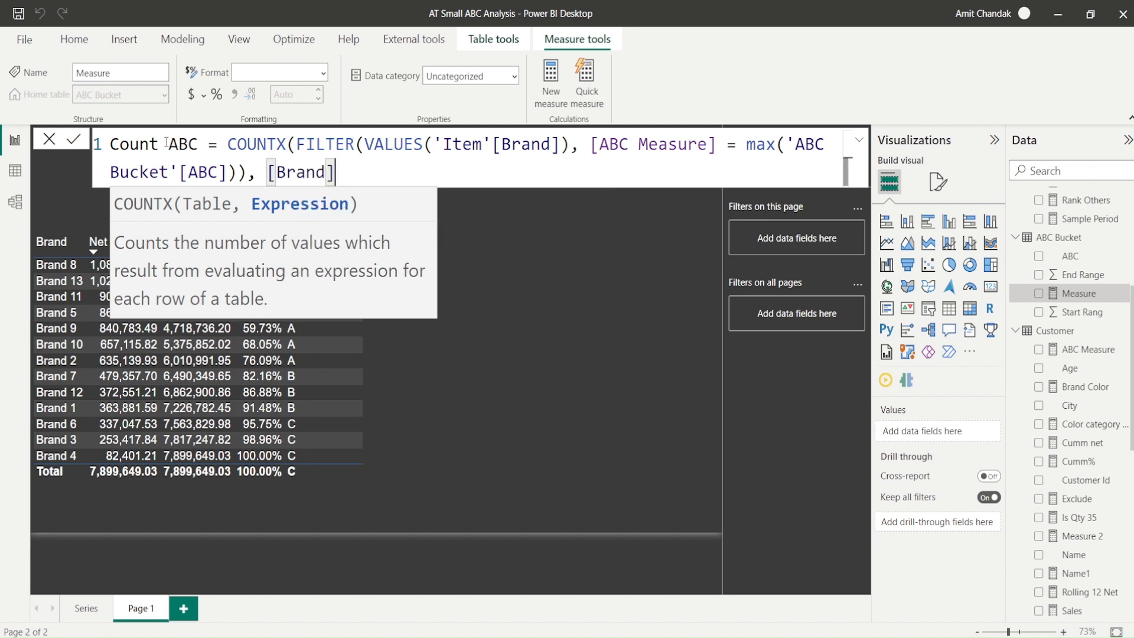
text())
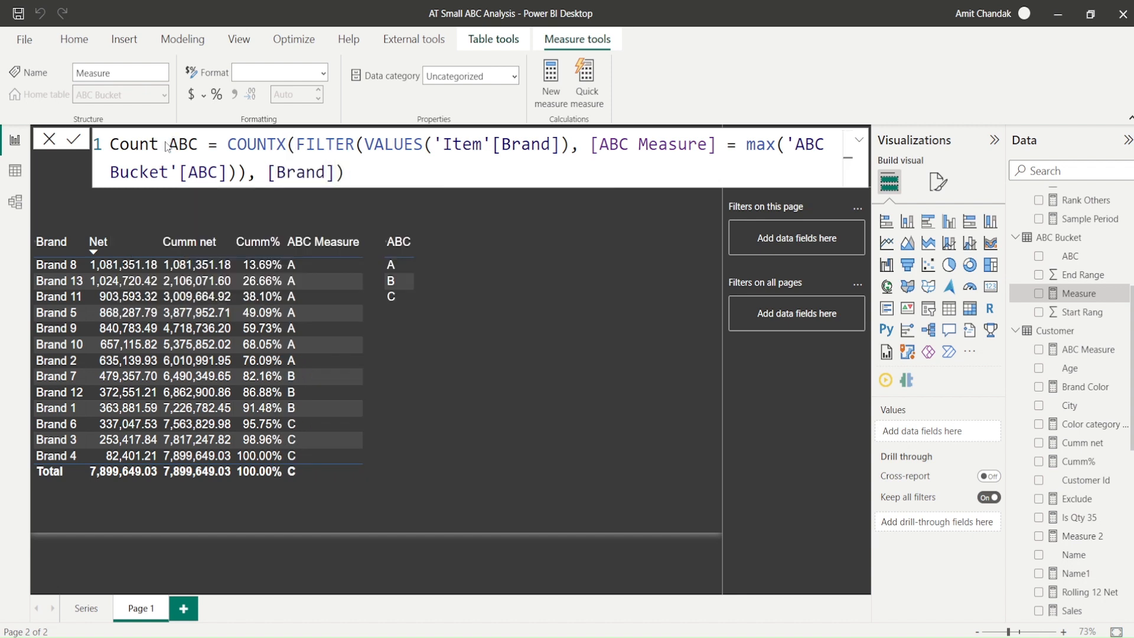
key(Return)
drag(1068, 277, 534, 294)
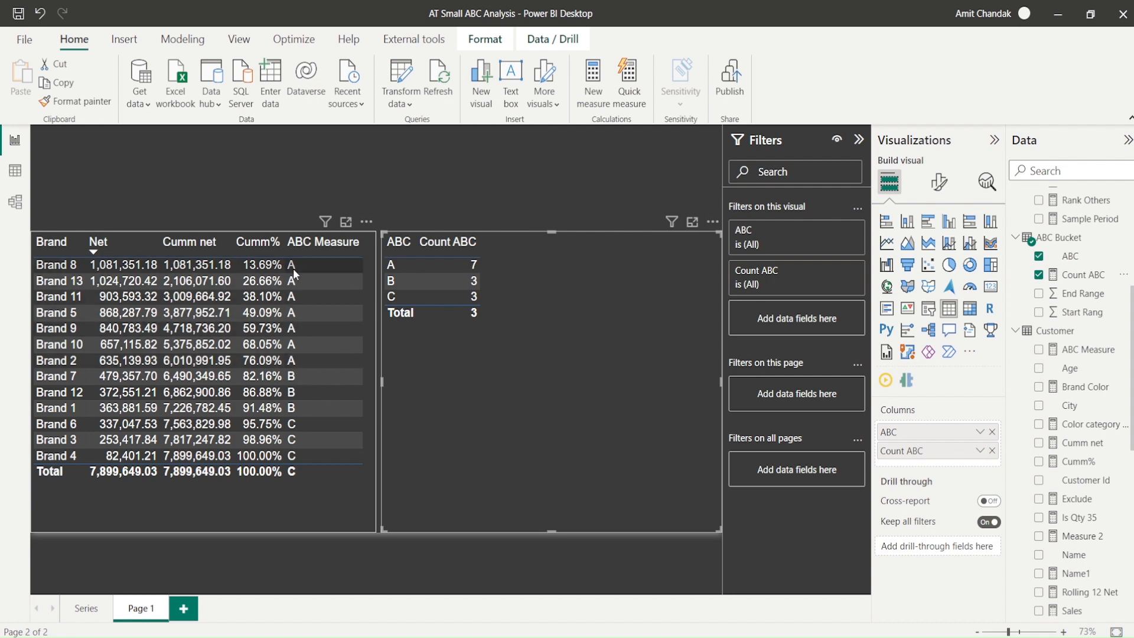
Wrap the COUNTX expression of the Count ABC measure in a Sumx function with 'ABC Bucket' as its table argument.
click(1083, 274)
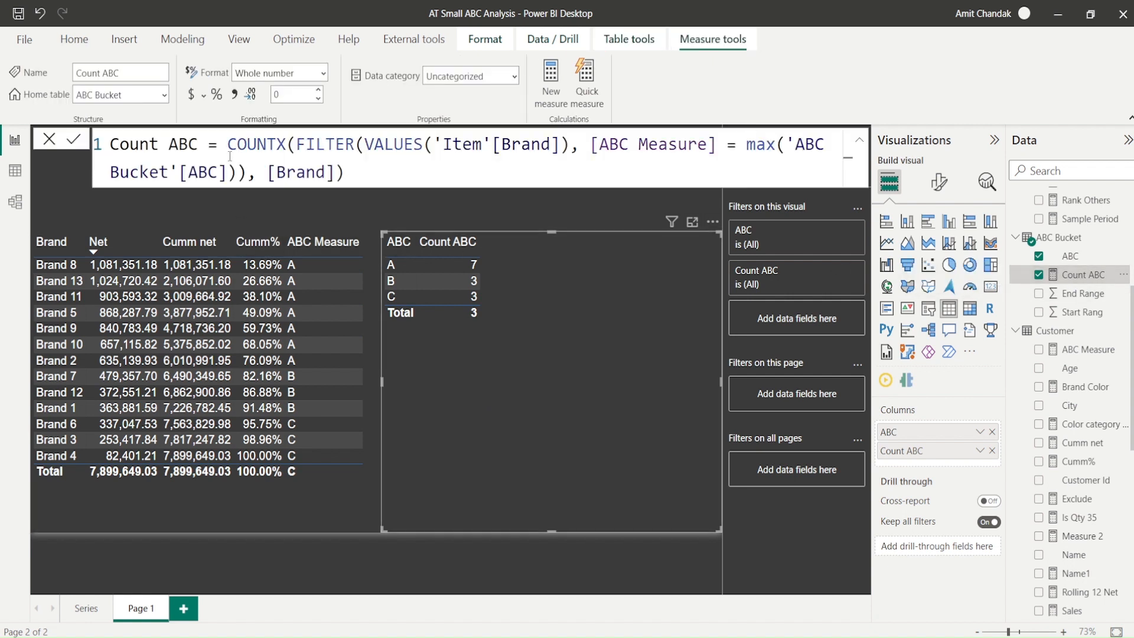
click(228, 144)
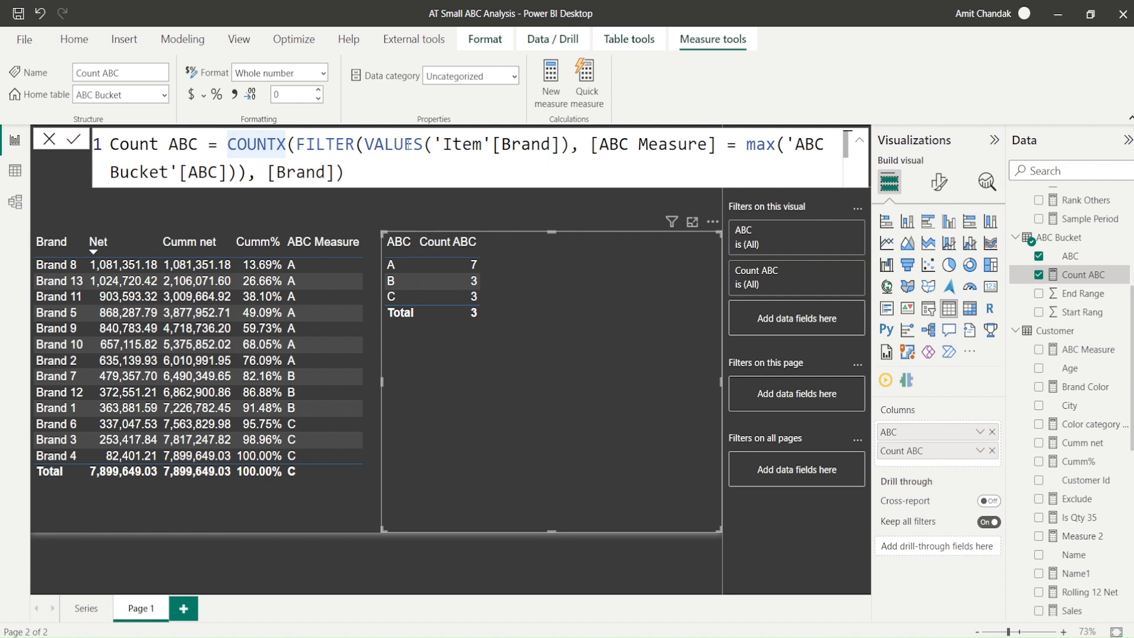
click(363, 143)
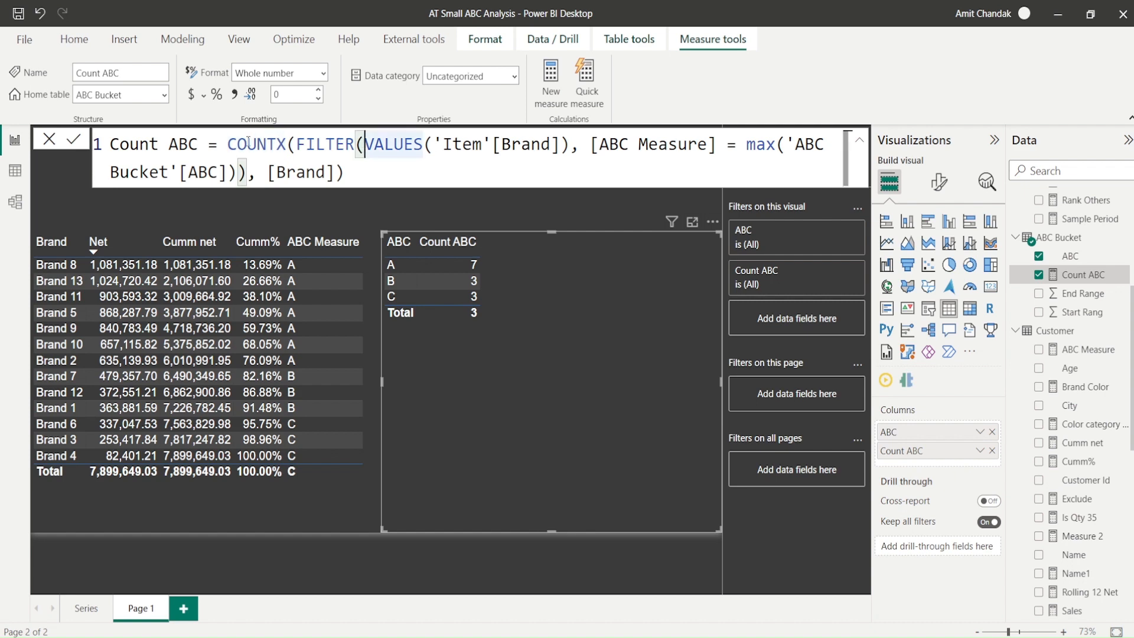
click(227, 144)
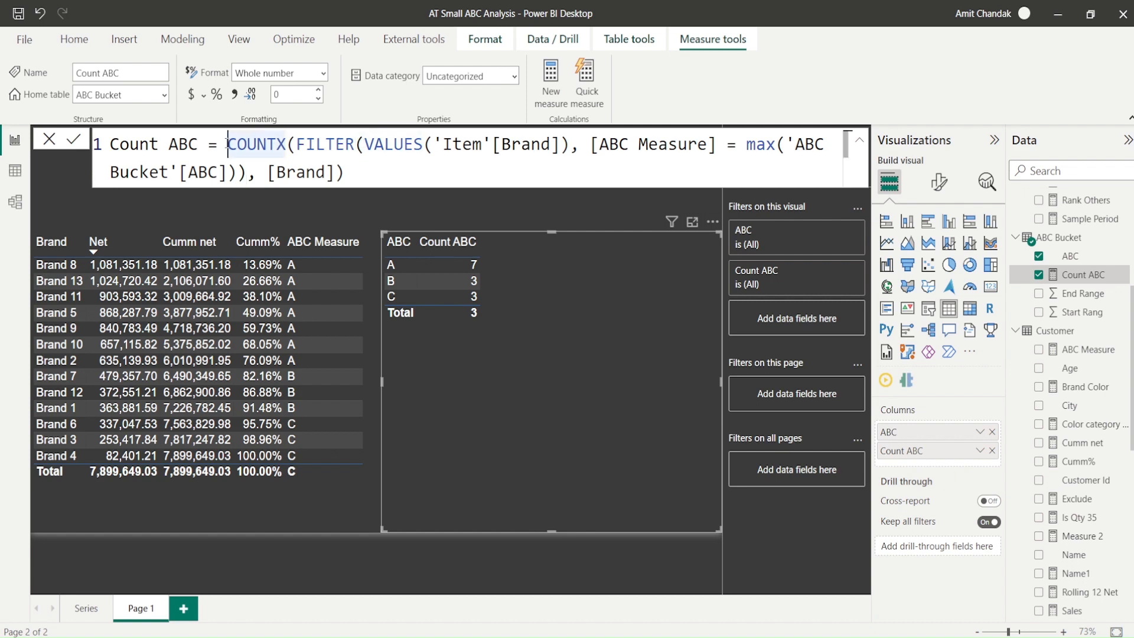
text(Sumx)
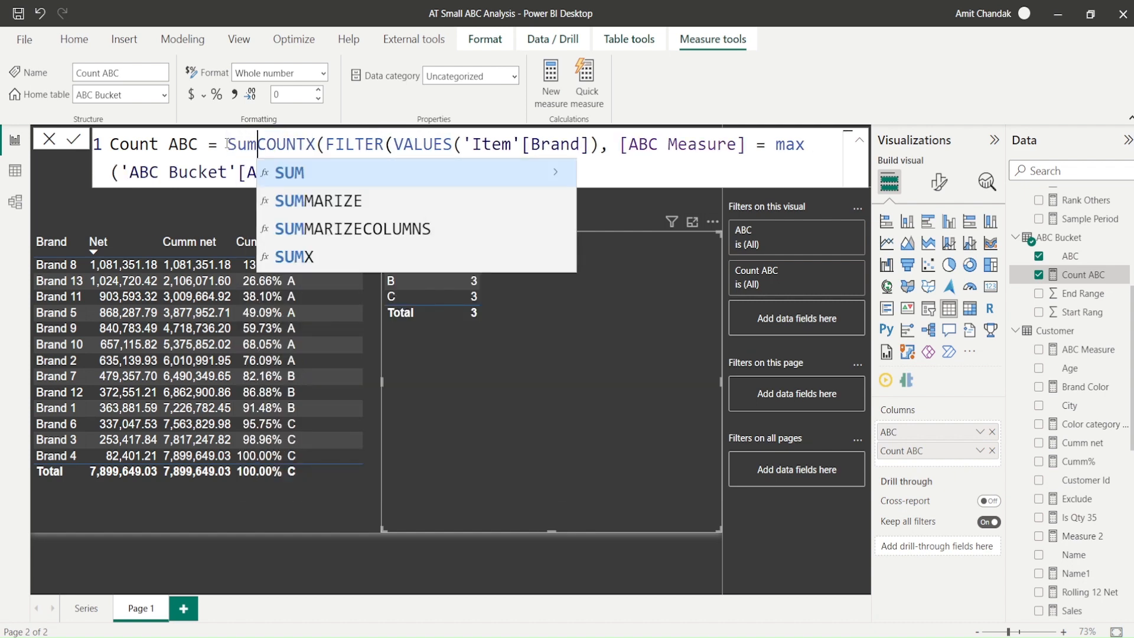
text(()
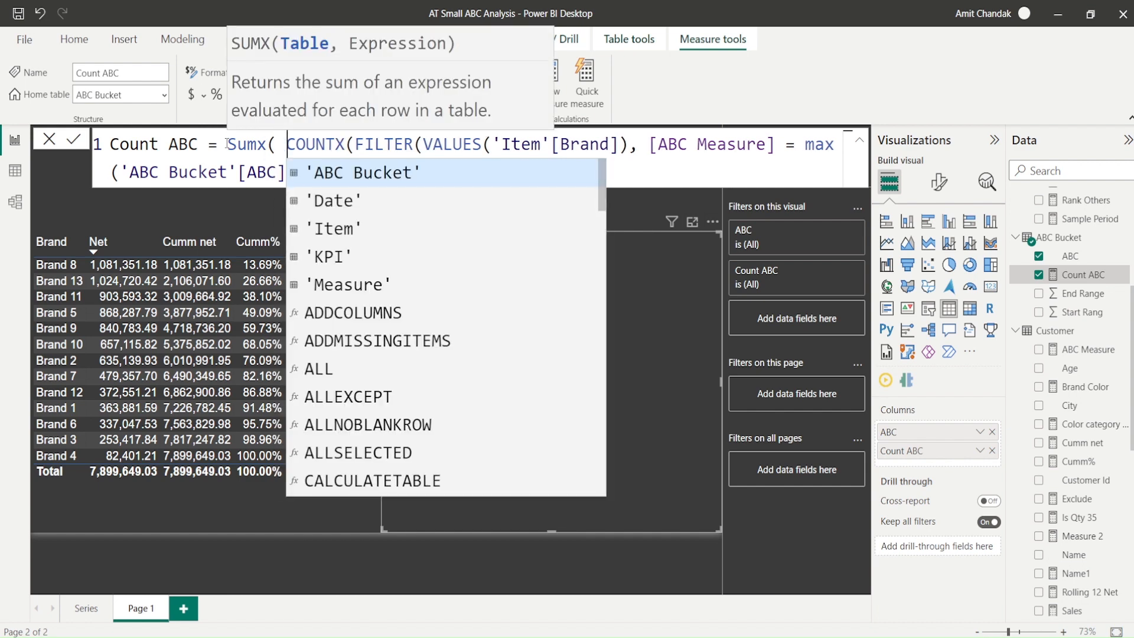
key(shift+Return)
key(Tab)
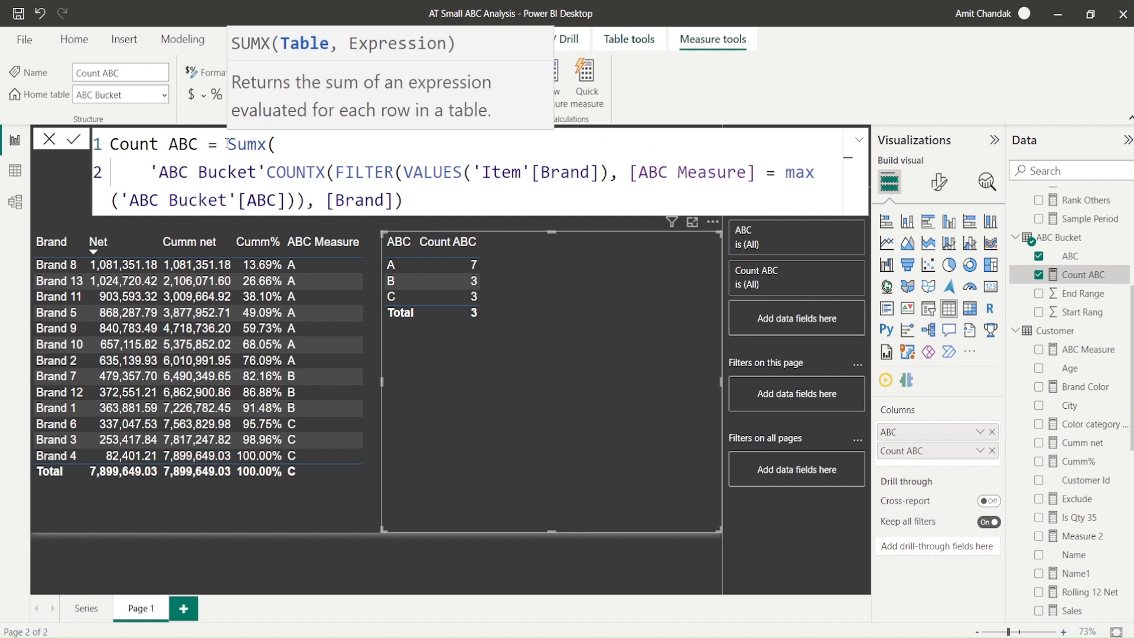
text(,)
key(Up)
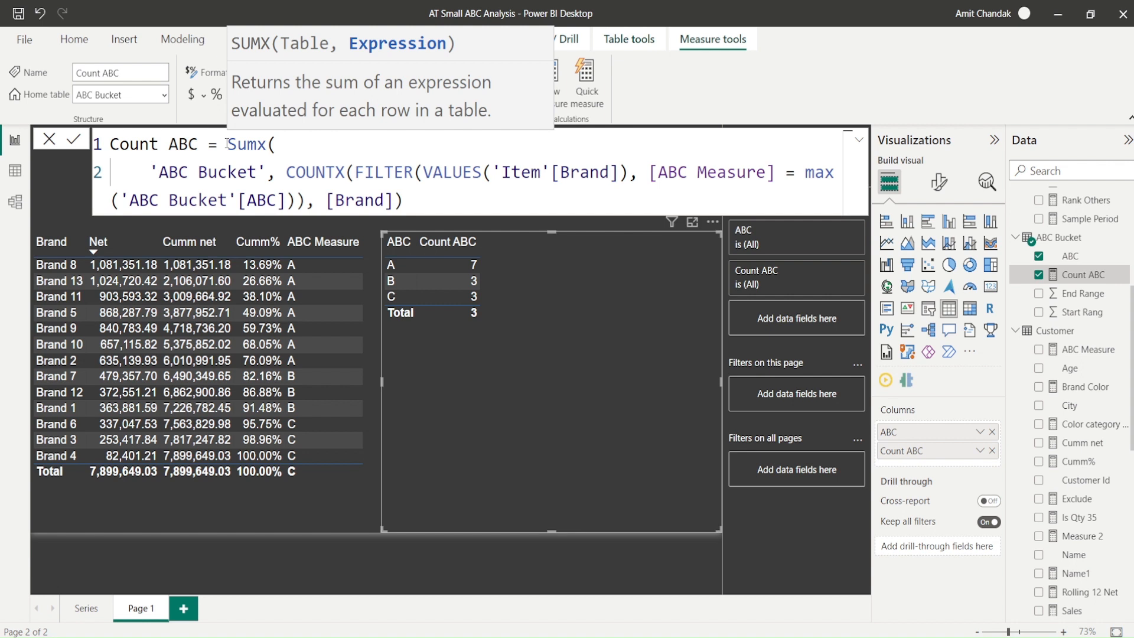
Put the 'ABC Bucket' argument on the same line as Sumx and start COUNTX on its own indented line.
key(Delete)
key(ctrl+Right)
key(ctrl+Right)
key(ctrl+Right)
key(ctrl+Right)
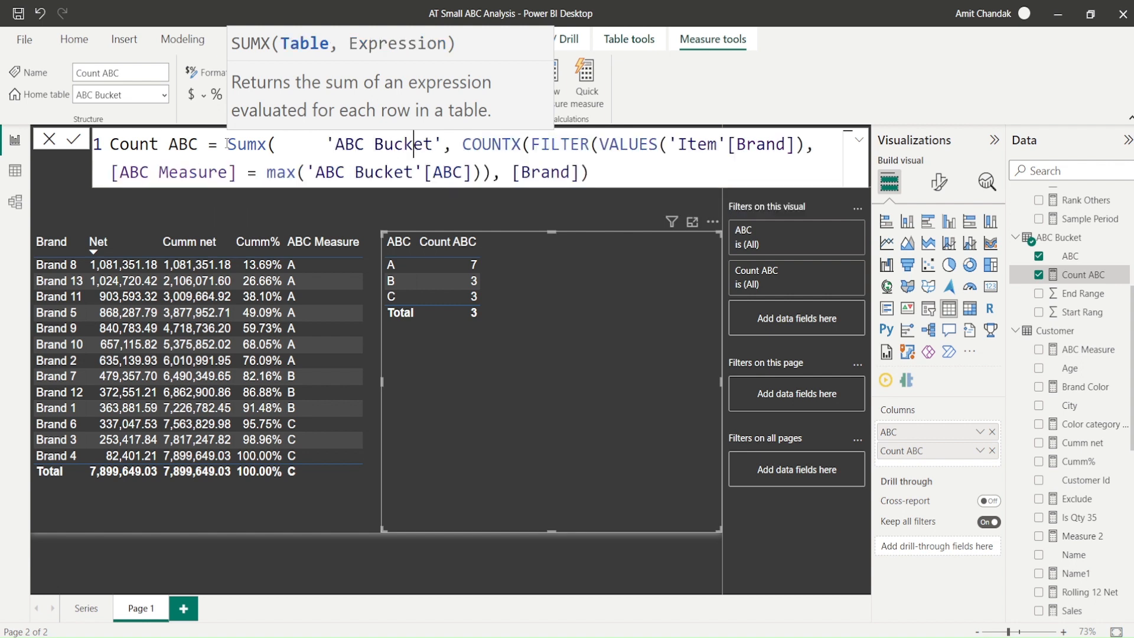
key(shift+Return)
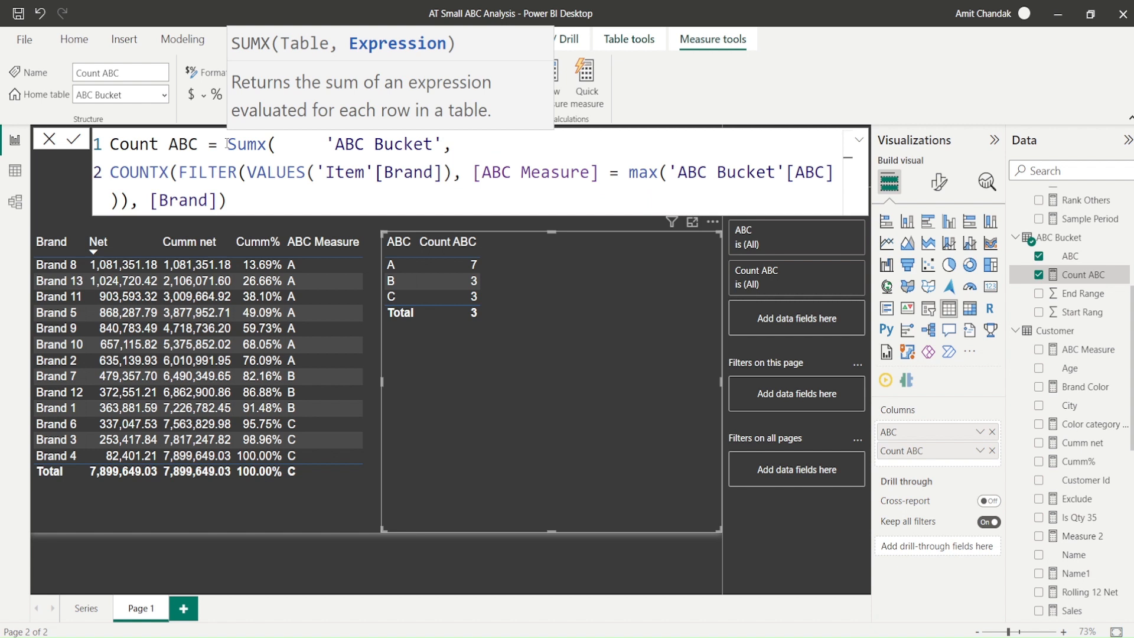
key(Tab)
key(Tab)
key(Tab)
key(Tab)
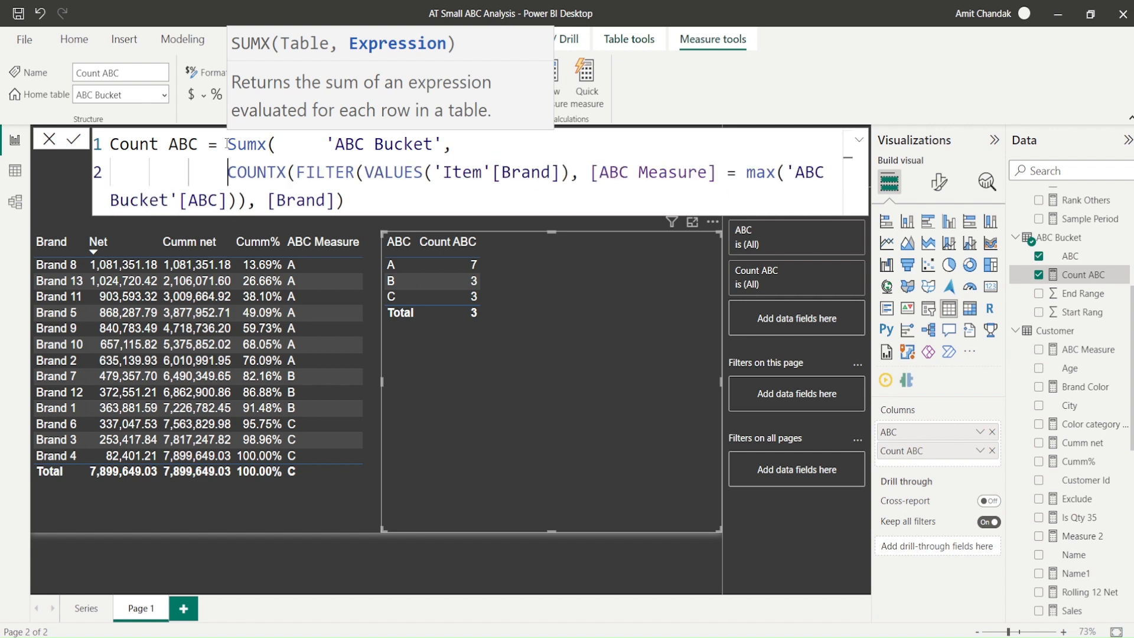
Break the formula after VALUES('Item'[Brand]) so the [ABC Measure] filter condition starts on a new line.
key(Right)
key(Right)
key(Right)
key(Right)
key(Right)
key(Right)
key(Right)
key(Right)
key(Right)
key(Right)
key(Right)
key(Right)
key(Right)
key(Right)
key(Right)
key(Right)
key(Right)
key(Right)
key(Right)
key(Right)
key(Right)
key(Right)
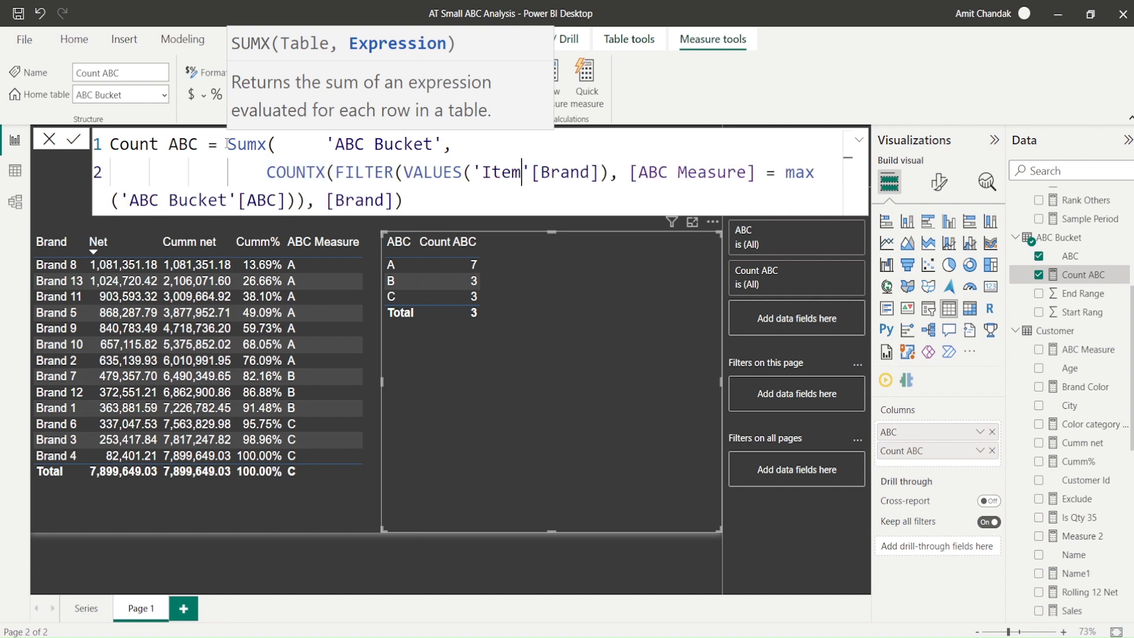
key(Right)
key(Right)
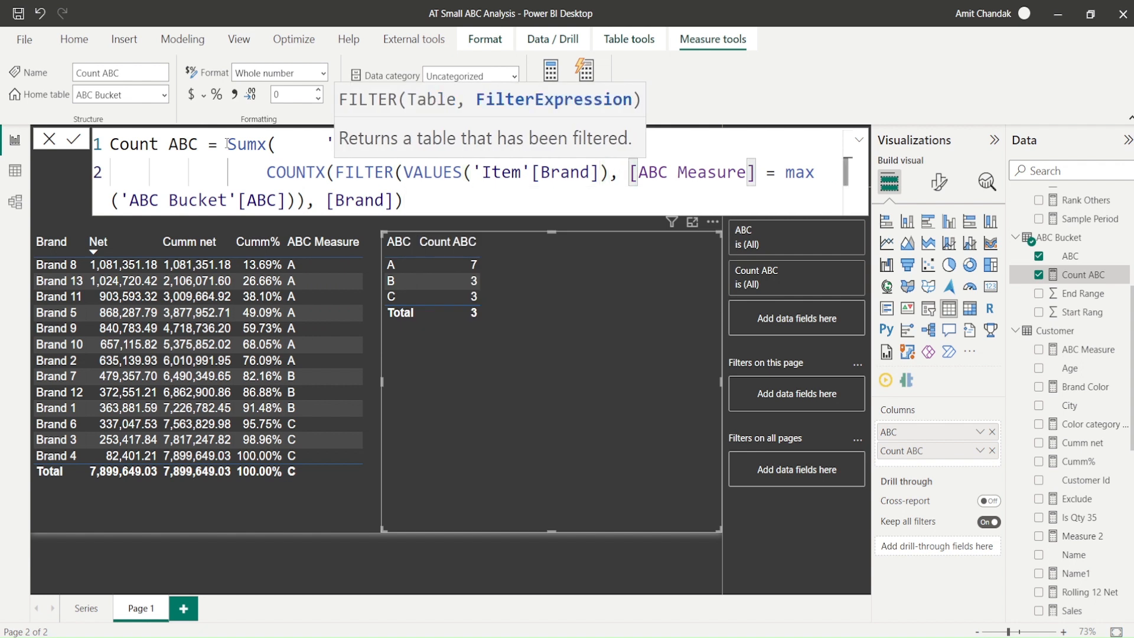
key(shift+Return)
Move the COUNTX expression argument [Brand] onto its own line after the FILTER function.
key(Right)
key(Right)
key(Right)
key(Right)
key(Right)
key(Right)
key(Right)
key(Right)
key(Right)
key(Right)
key(Right)
key(Right)
key(Right)
key(Right)
key(Right)
key(Right)
key(Right)
key(Right)
key(Right)
key(Right)
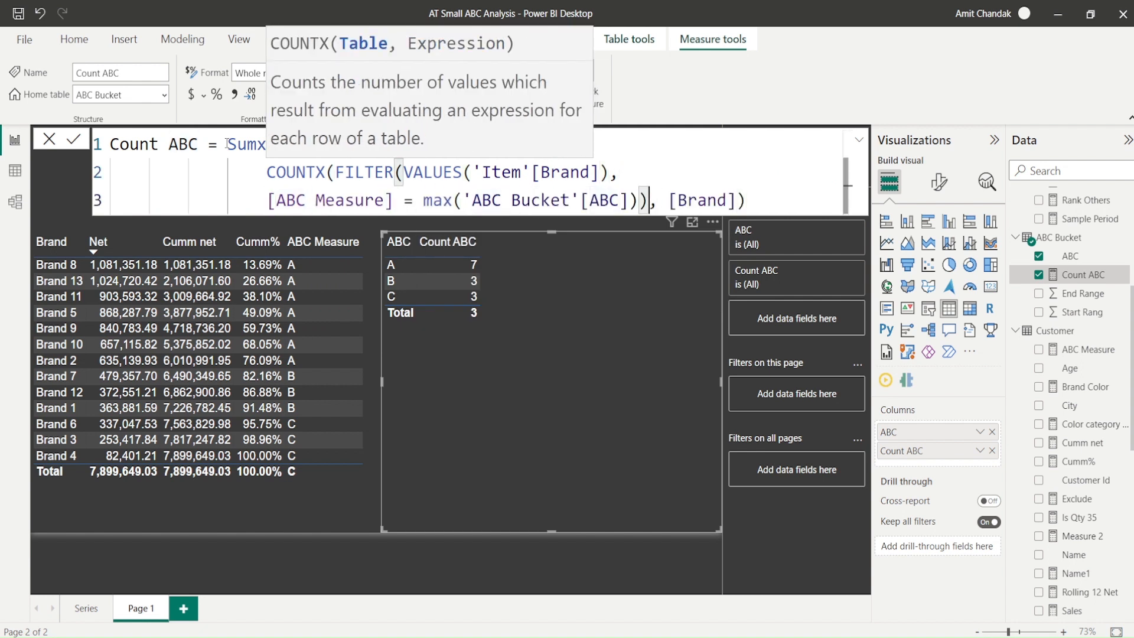
key(shift+Return)
key(Right)
key(Right)
key(Right)
key(Right)
key(Right)
key(Right)
key(Right)
key(Right)
key(Right)
key(Right)
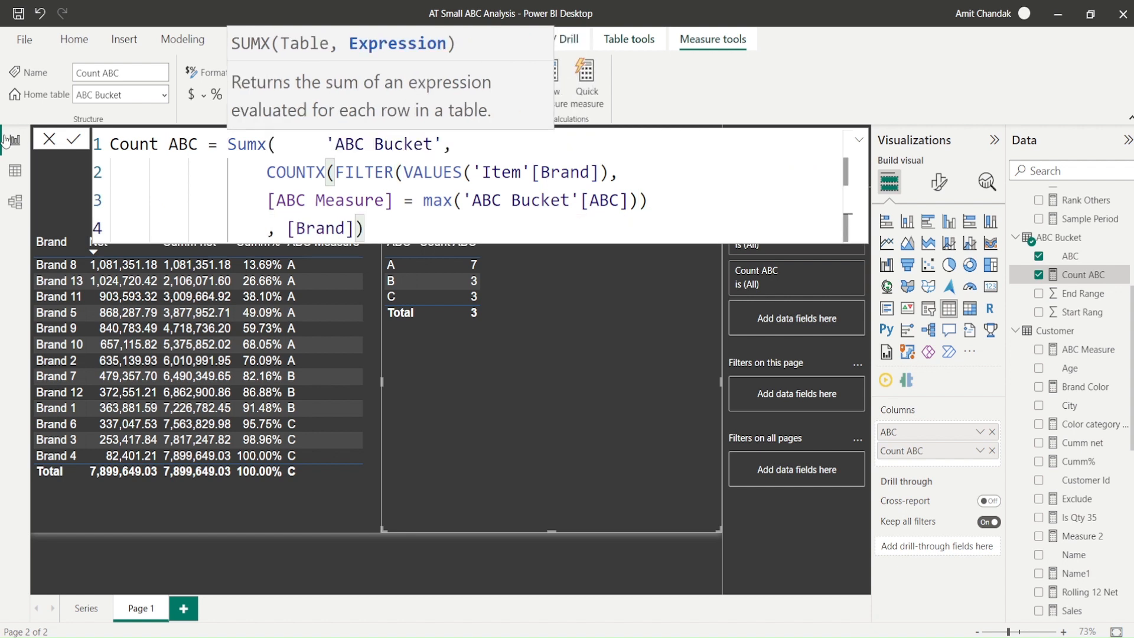
Insert an opening CALCULATE function directly before COUNTX in the Count ABC formula.
click(267, 172)
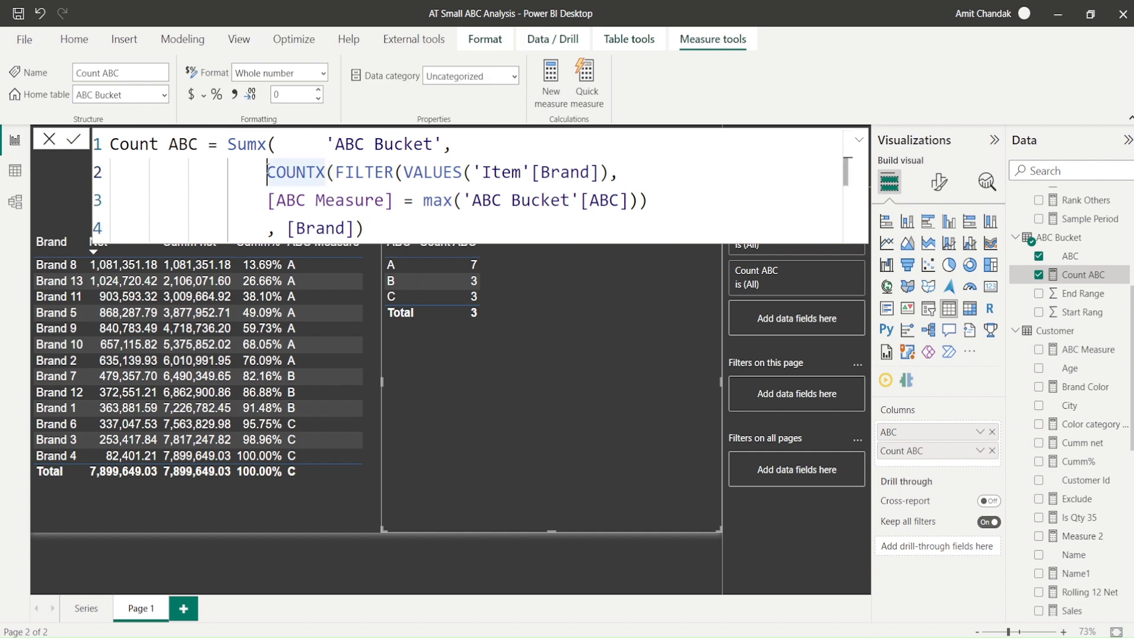
text(Cal)
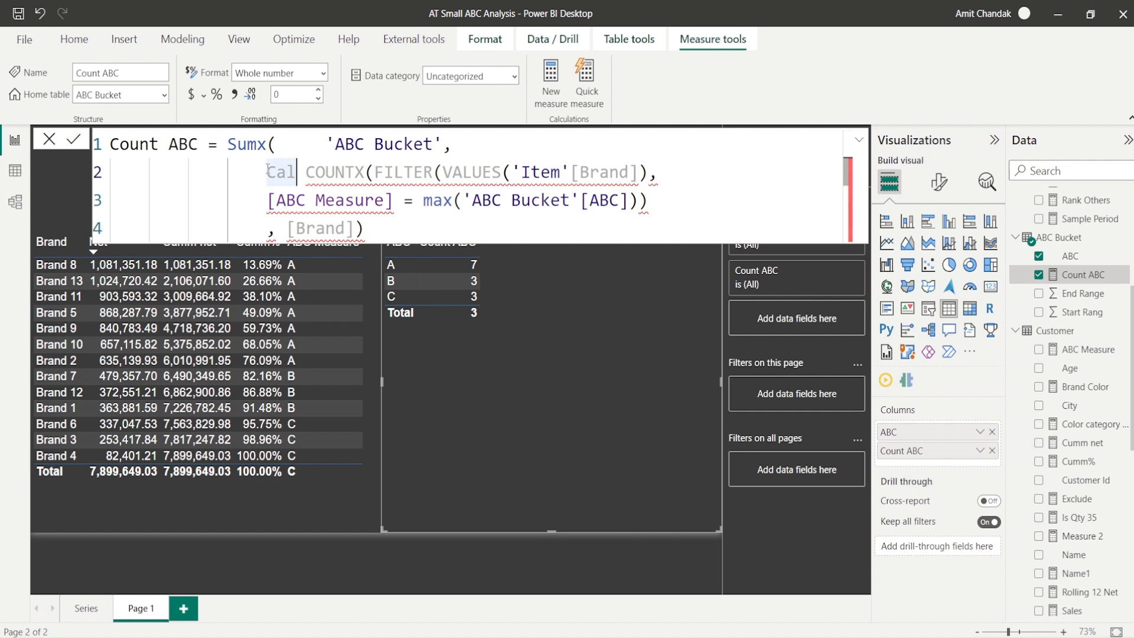
text( c)
key(Down)
key(Tab)
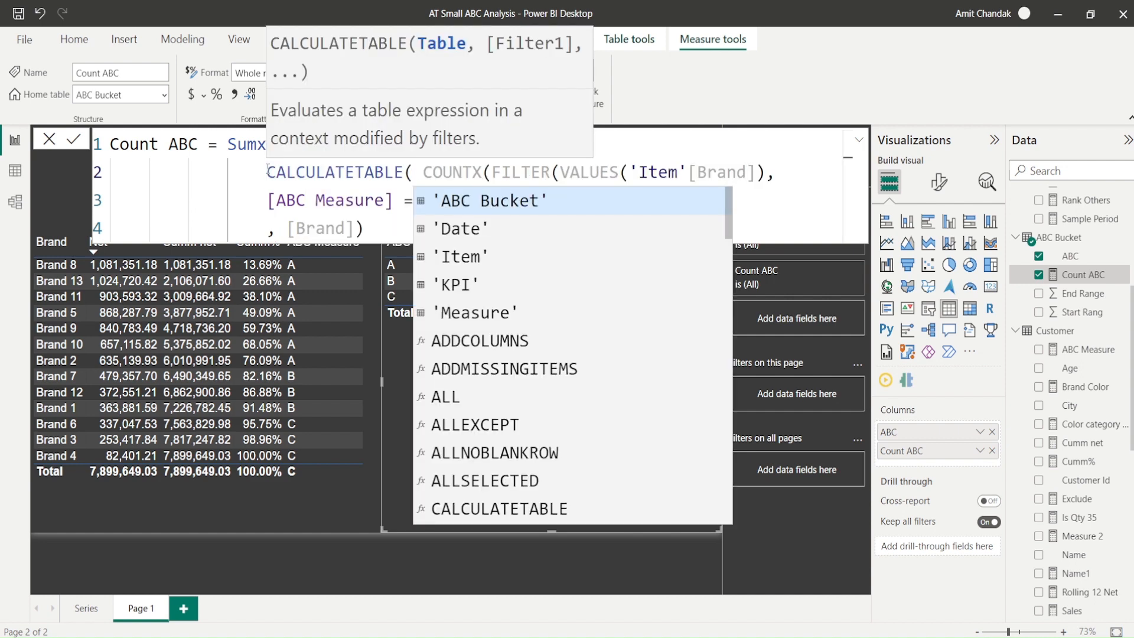
key(BackSpace)
key(BackSpace)
key(BackSpace)
key(BackSpace)
key(BackSpace)
key(BackSpace)
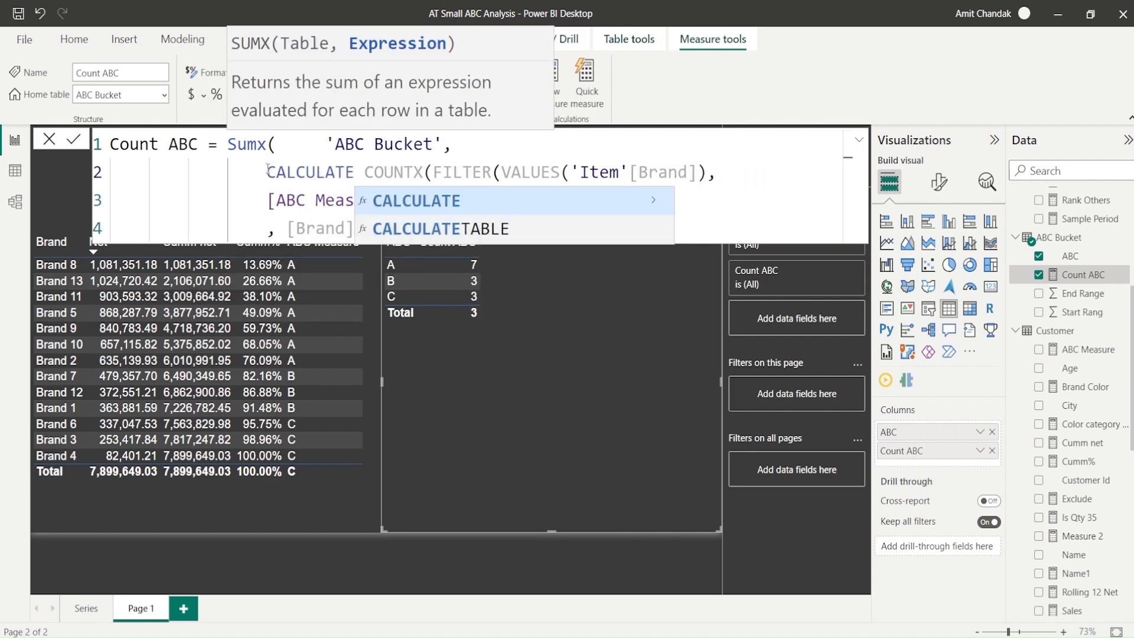
text(()
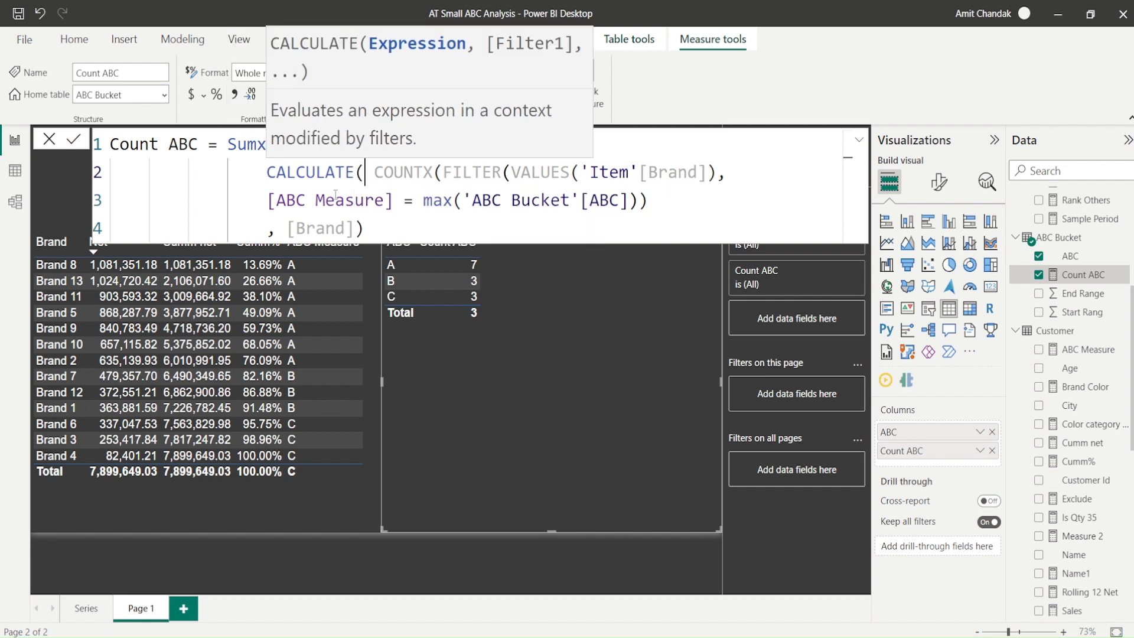
Close the CALCULATE and Sumx functions after [Brand] and commit the Count ABC measure.
click(387, 223)
text()),)
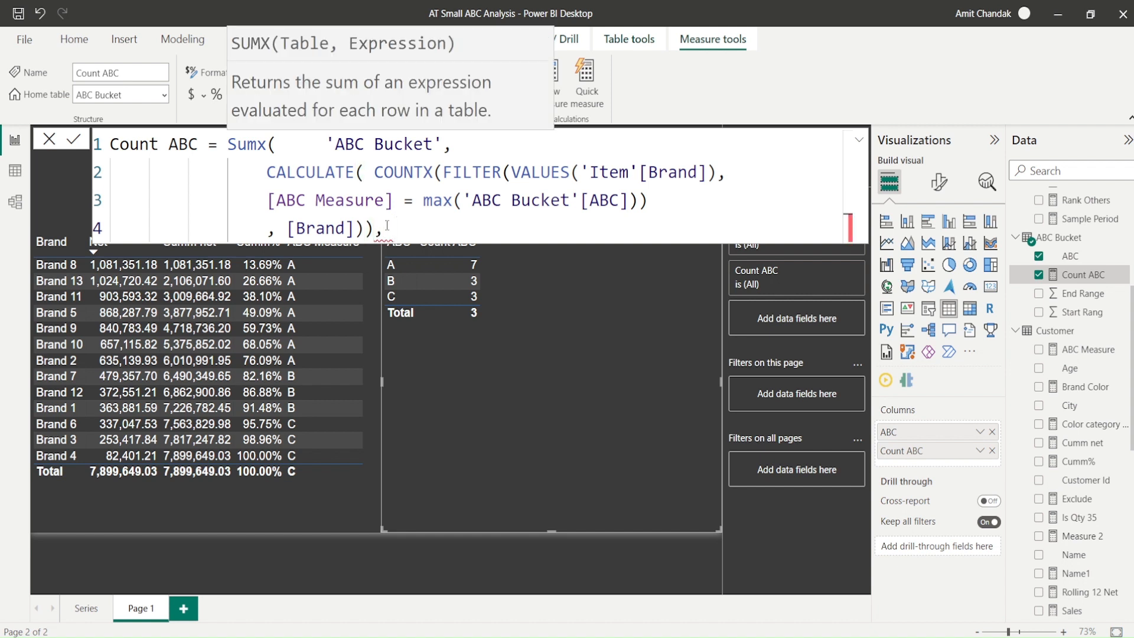
key(BackSpace)
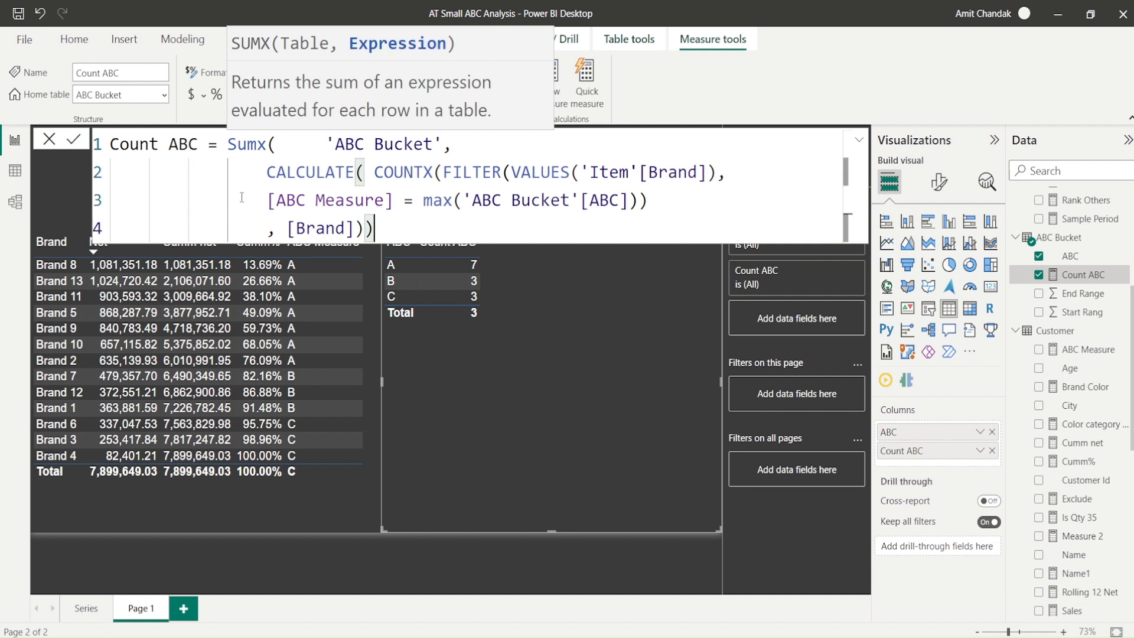
click(274, 144)
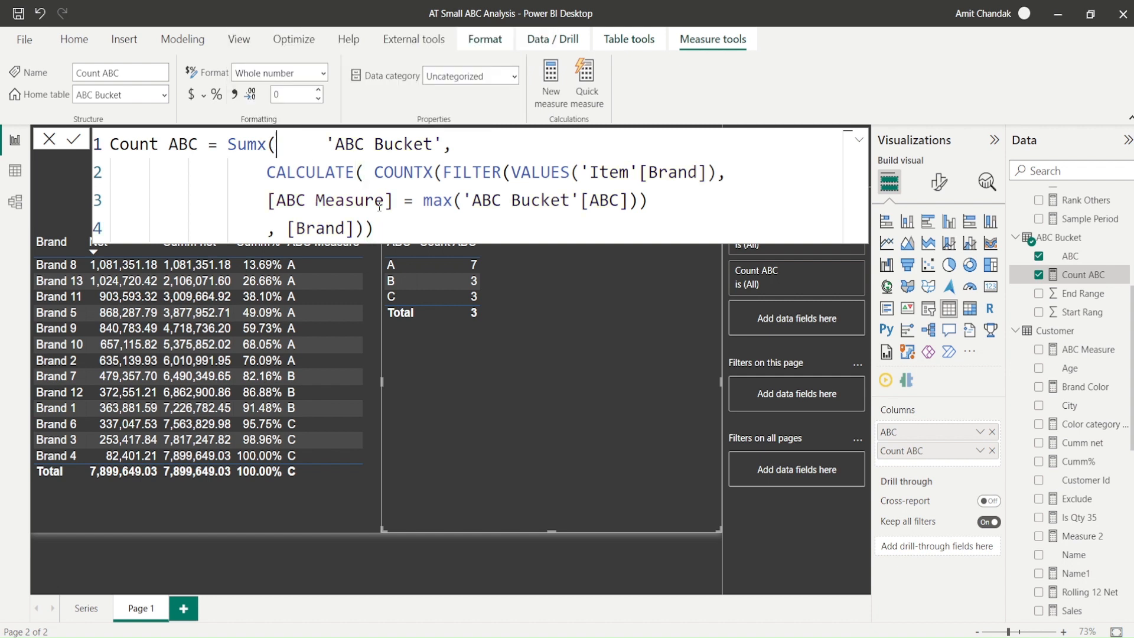
click(384, 228)
text())
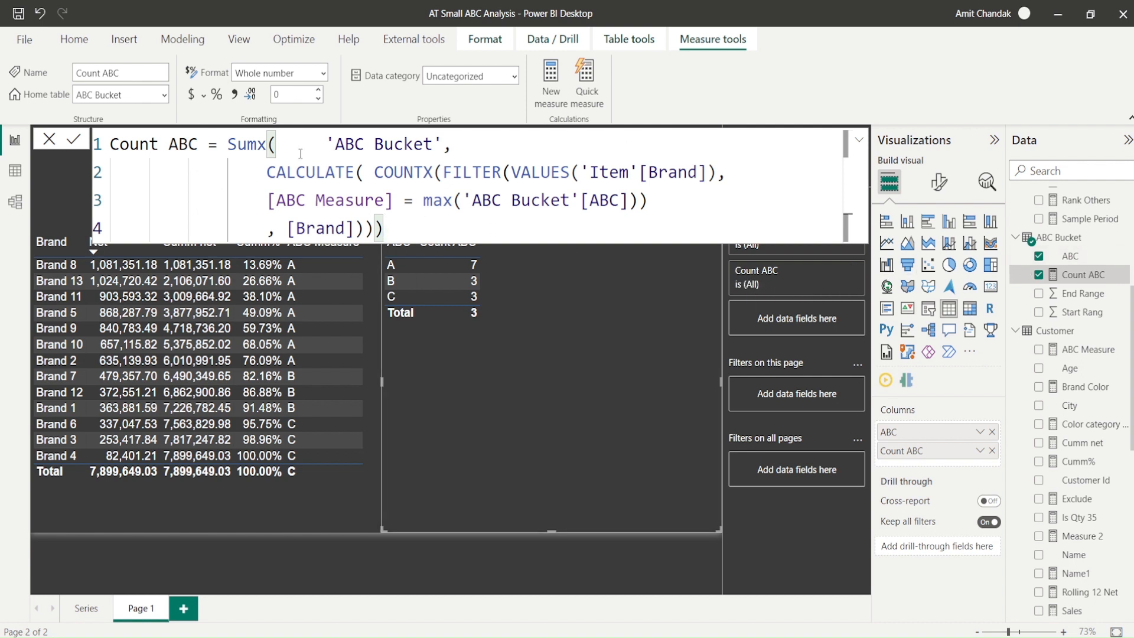
click(74, 140)
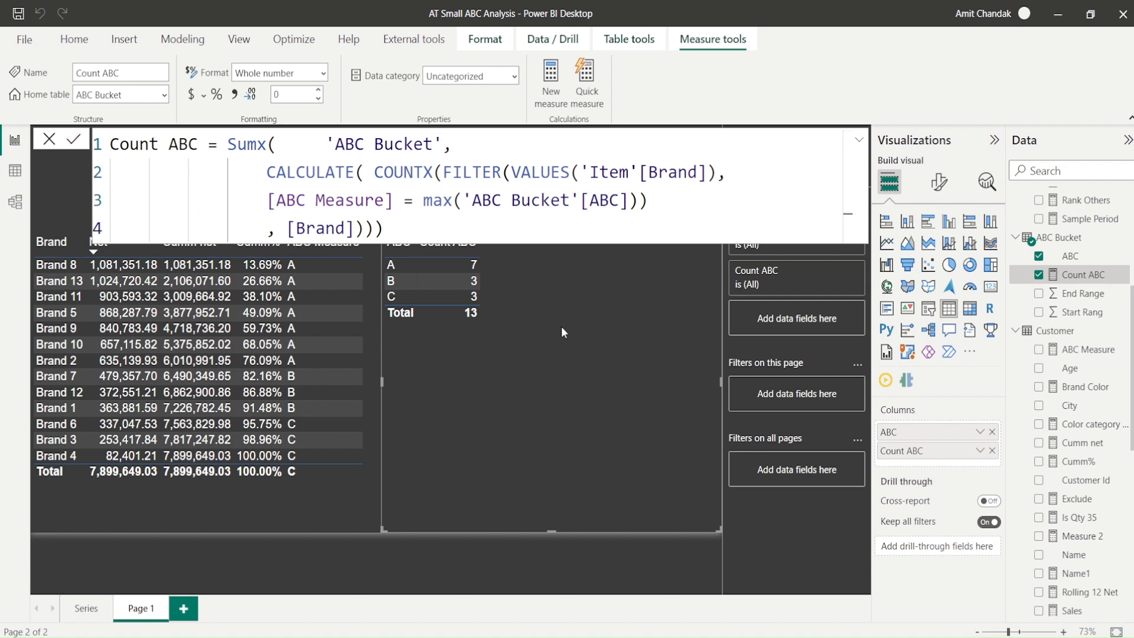
drag(416, 230, 59, 124)
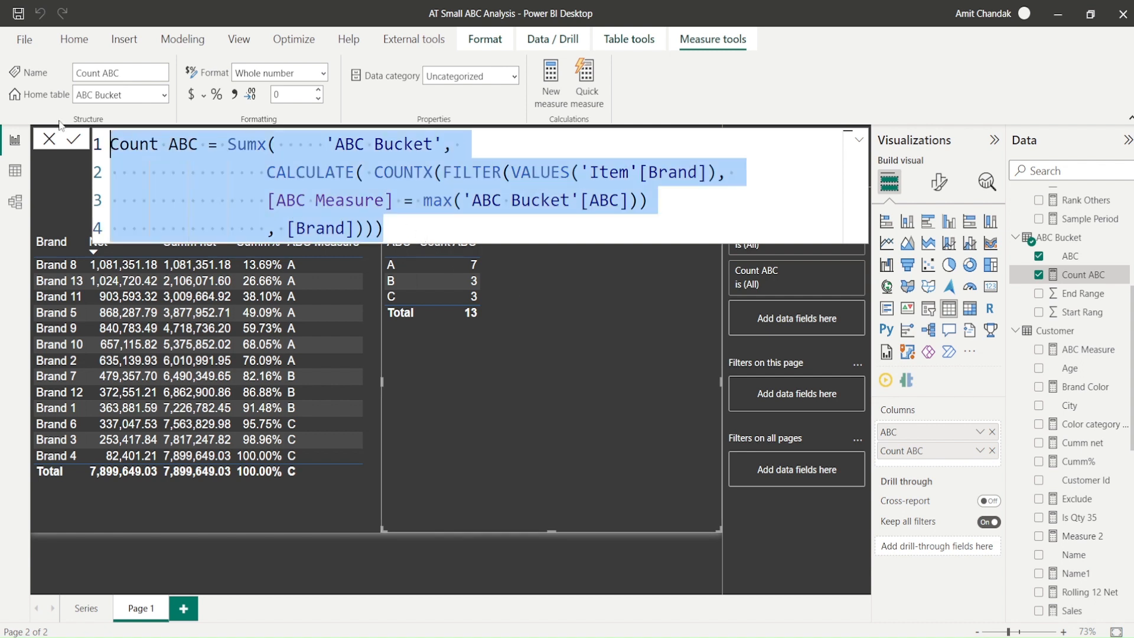
click(692, 93)
click(550, 85)
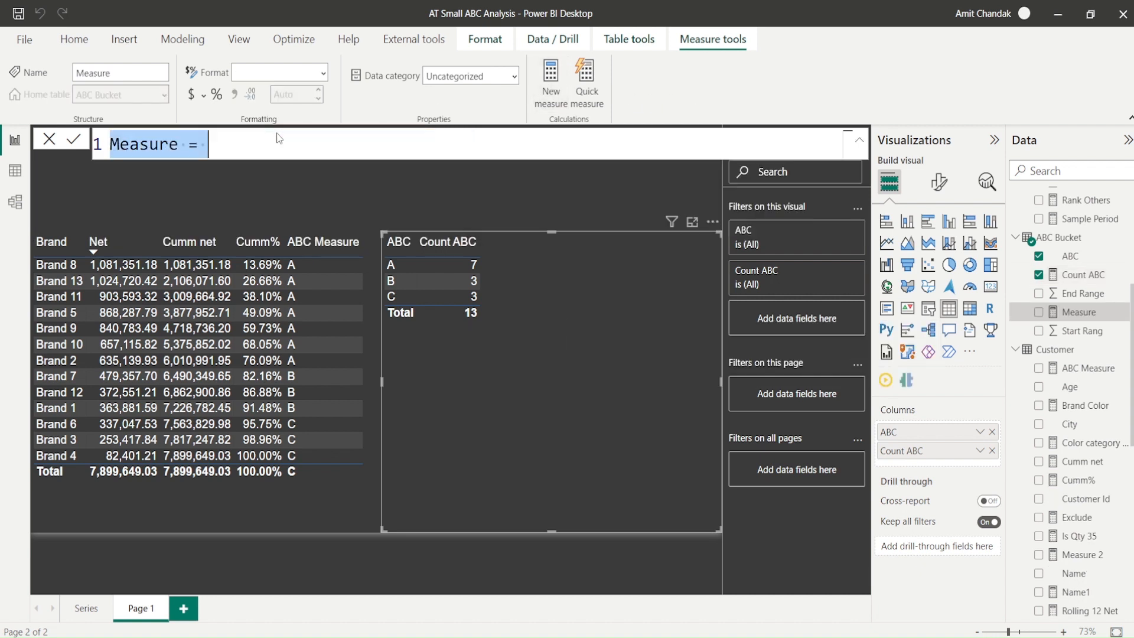
click(205, 139)
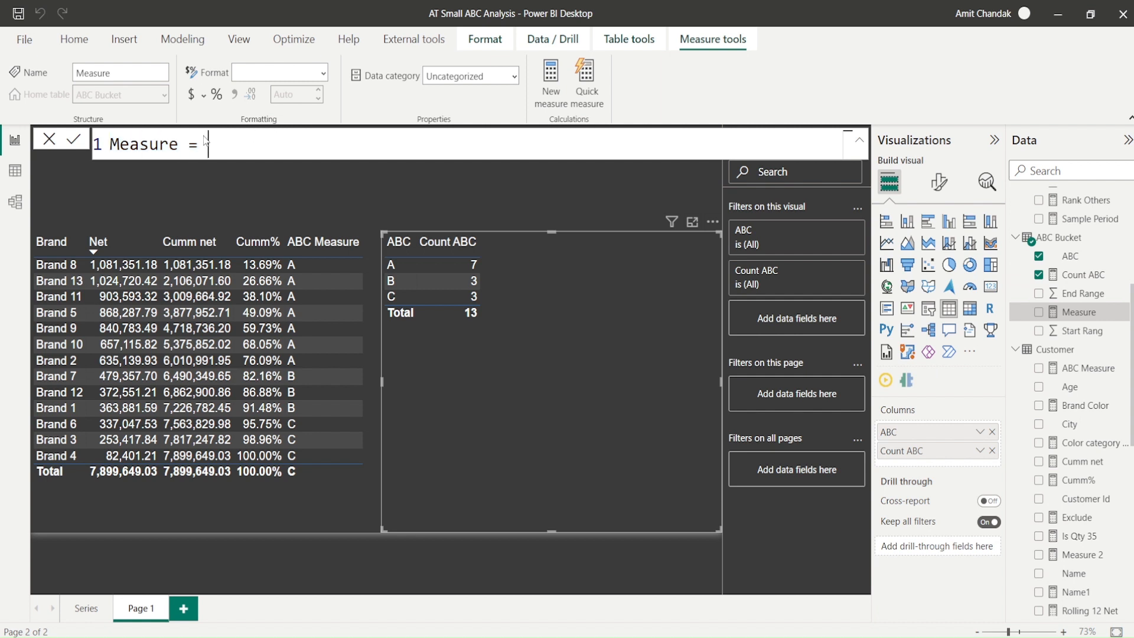
key(Escape)
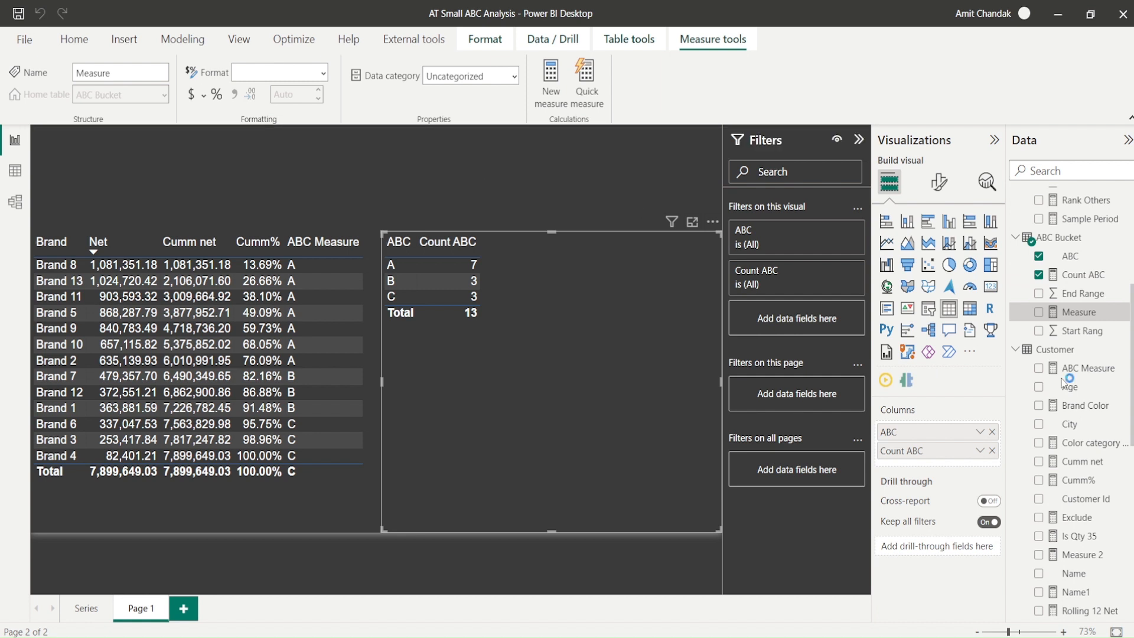
Copy the complete Count ABC formula and paste it as the definition of a new measure in the ABC Bucket table.
click(1074, 277)
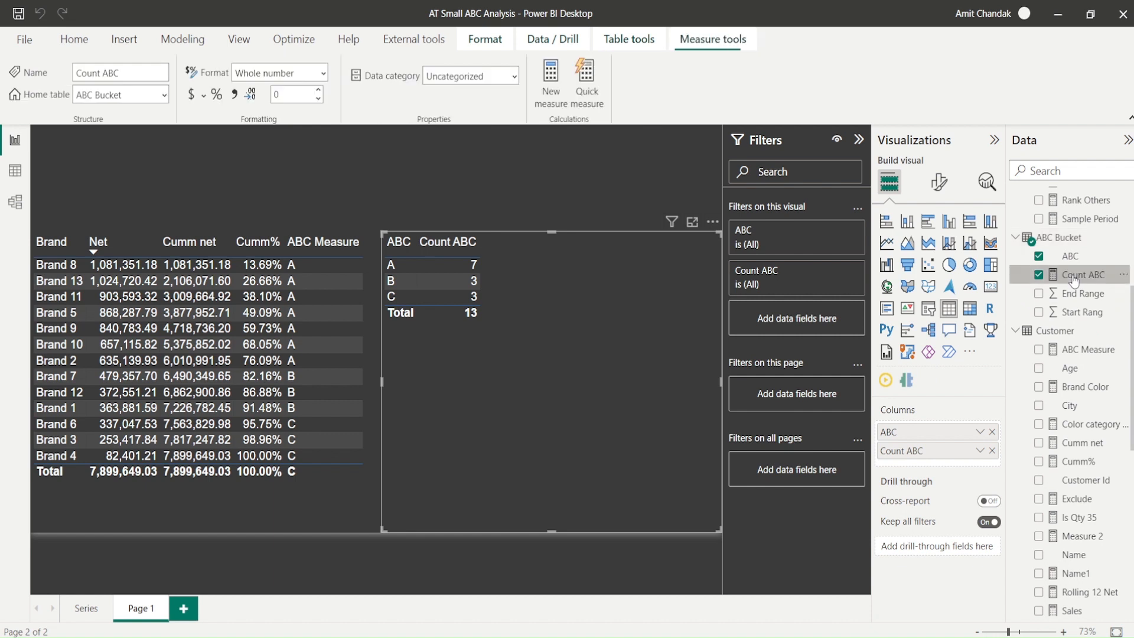
key(ctrl+a)
key(ctrl+c)
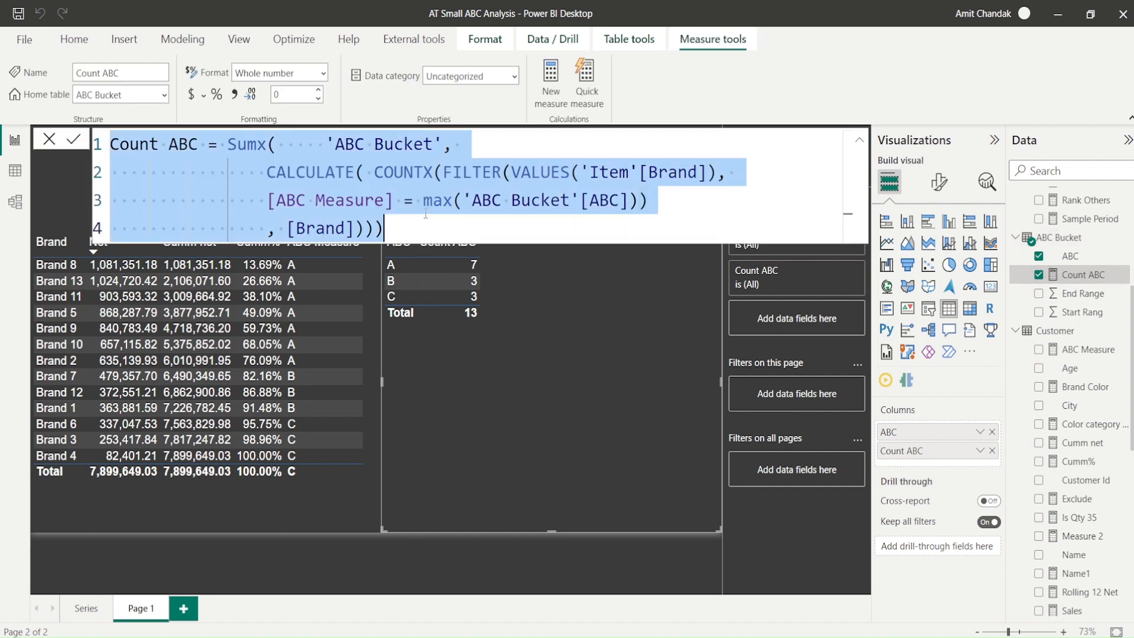
click(426, 218)
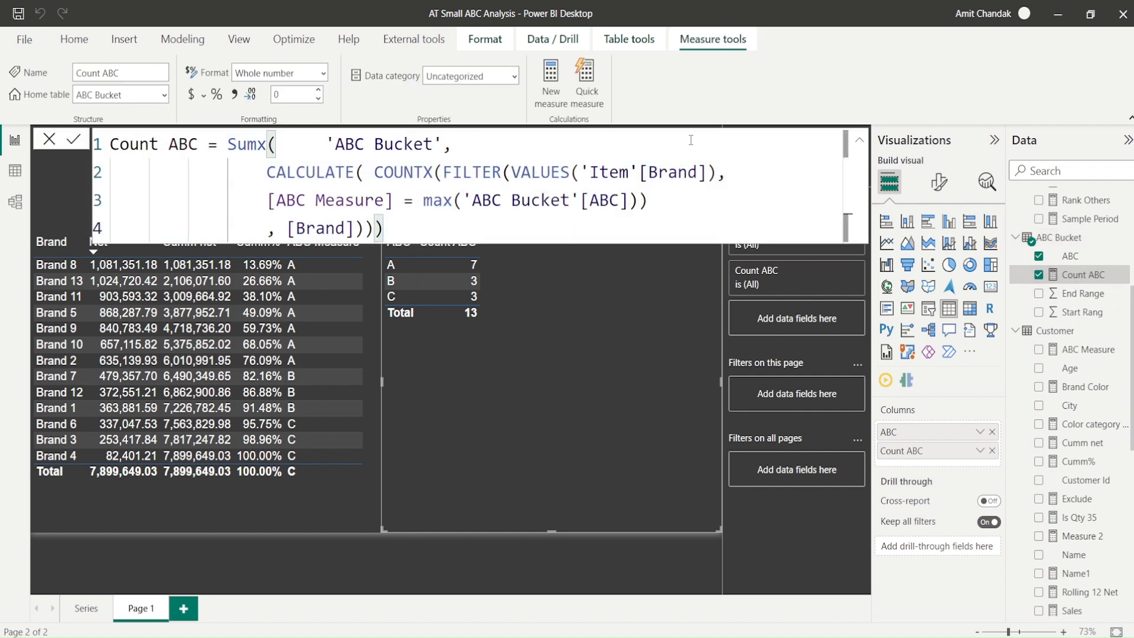
drag(461, 222, 13, 155)
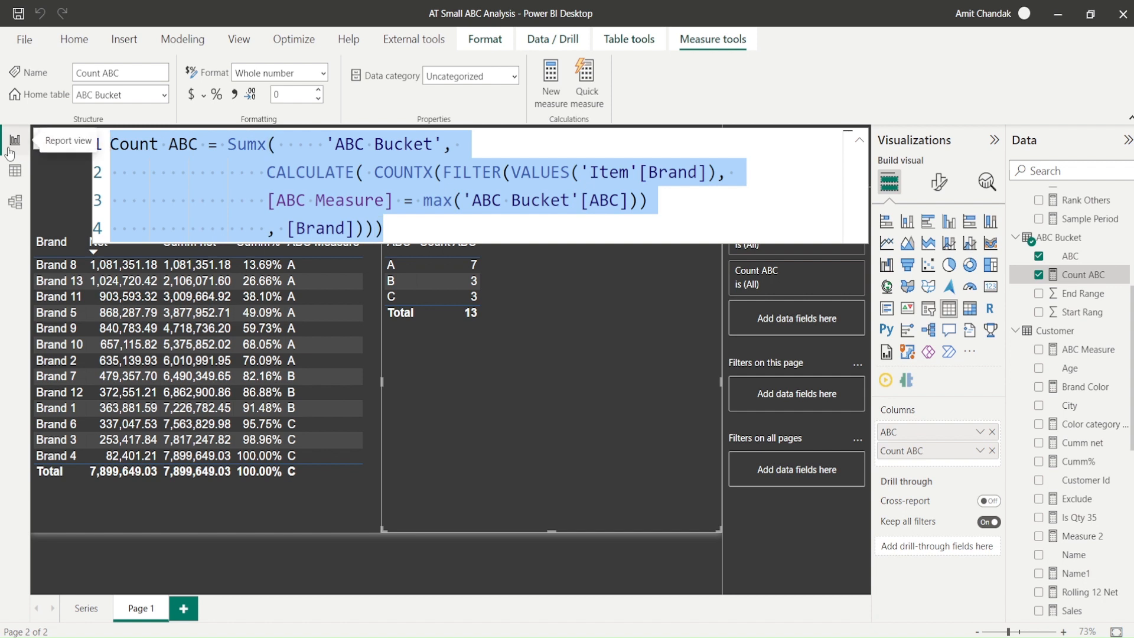
key(ctrl+v)
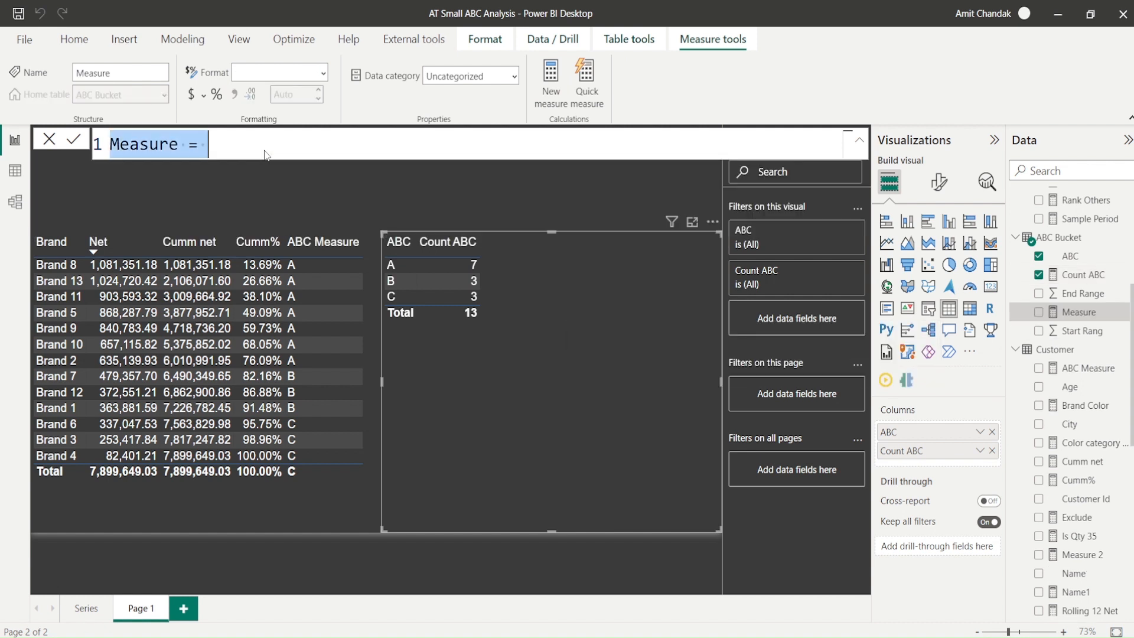
key(ctrl+v)
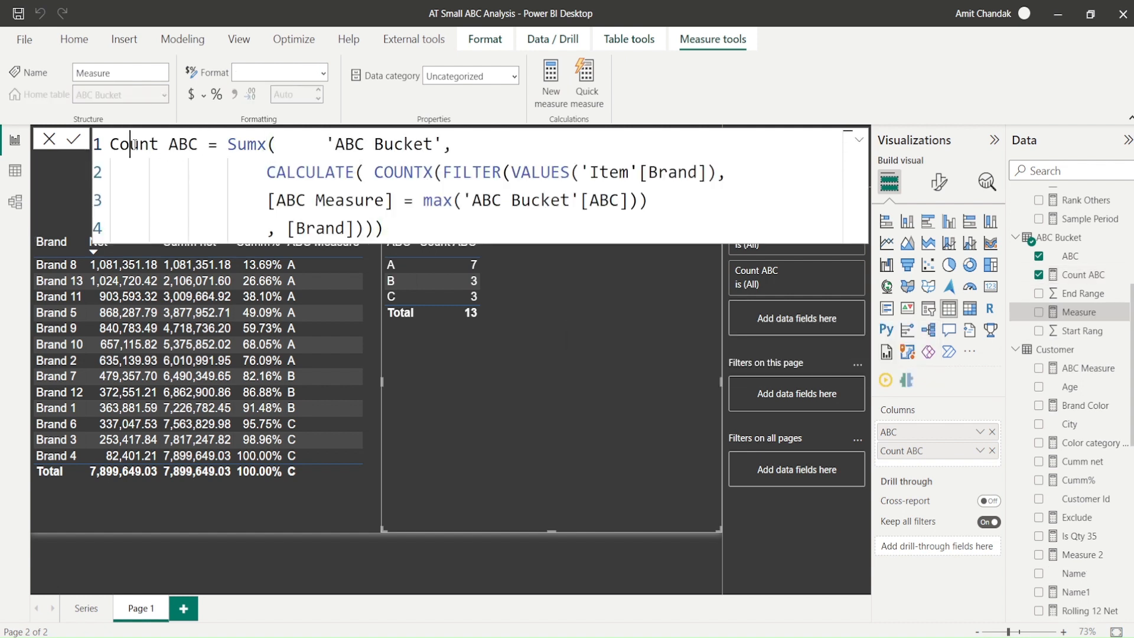
Name the copied measure net ABC, replace its [Brand] expression with [net], commit it and add it to the ABC table.
double_click(134, 144)
text(net)
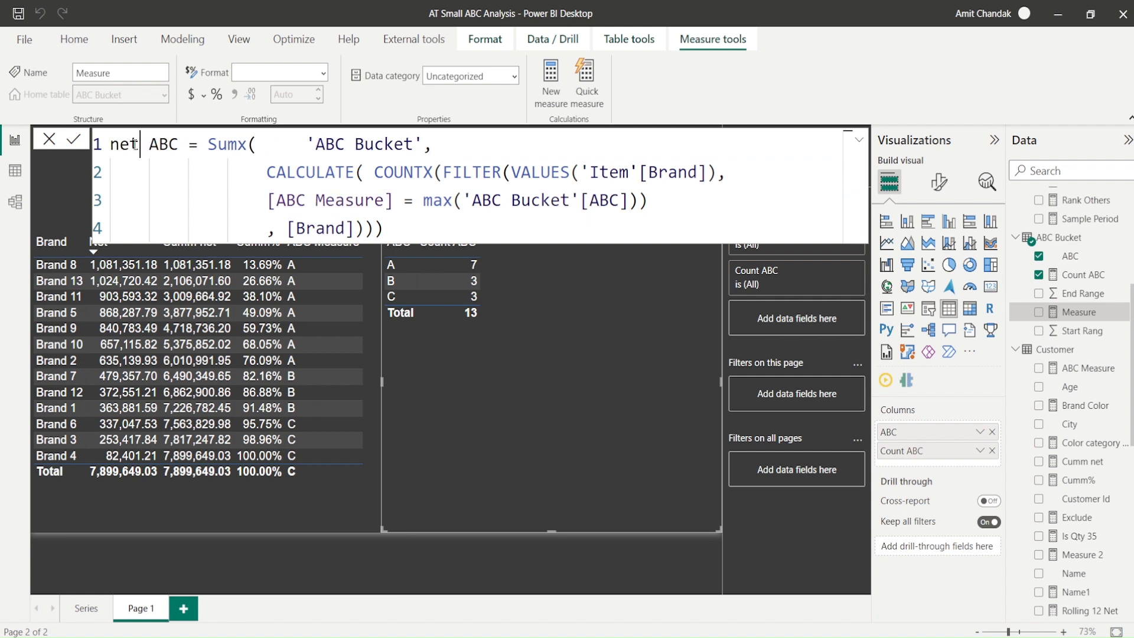
double_click(327, 229)
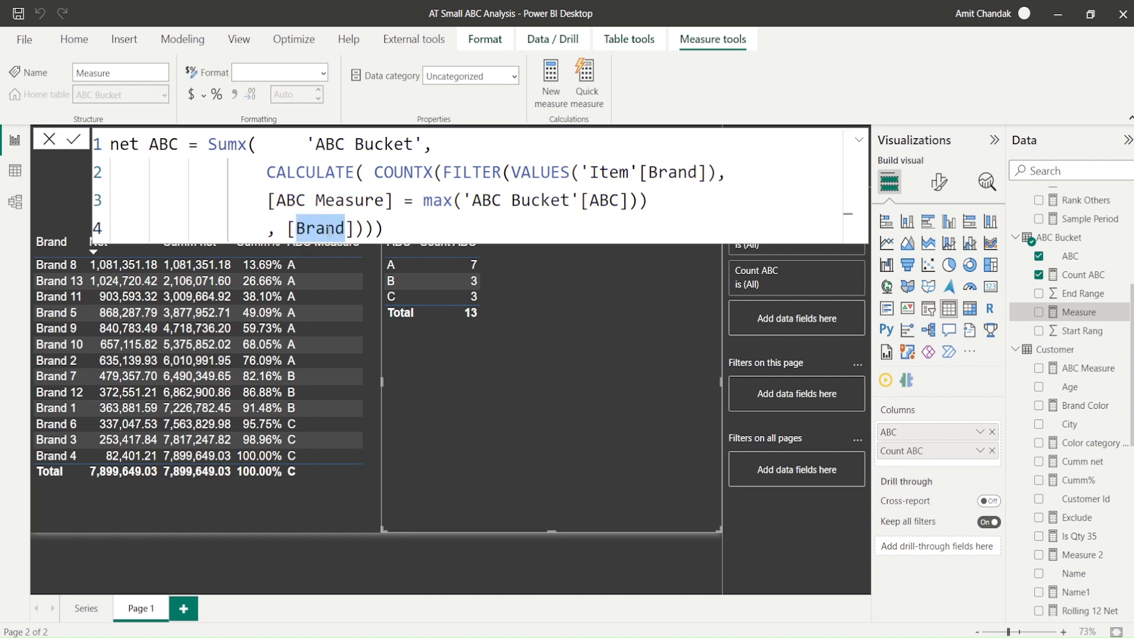
text(net)
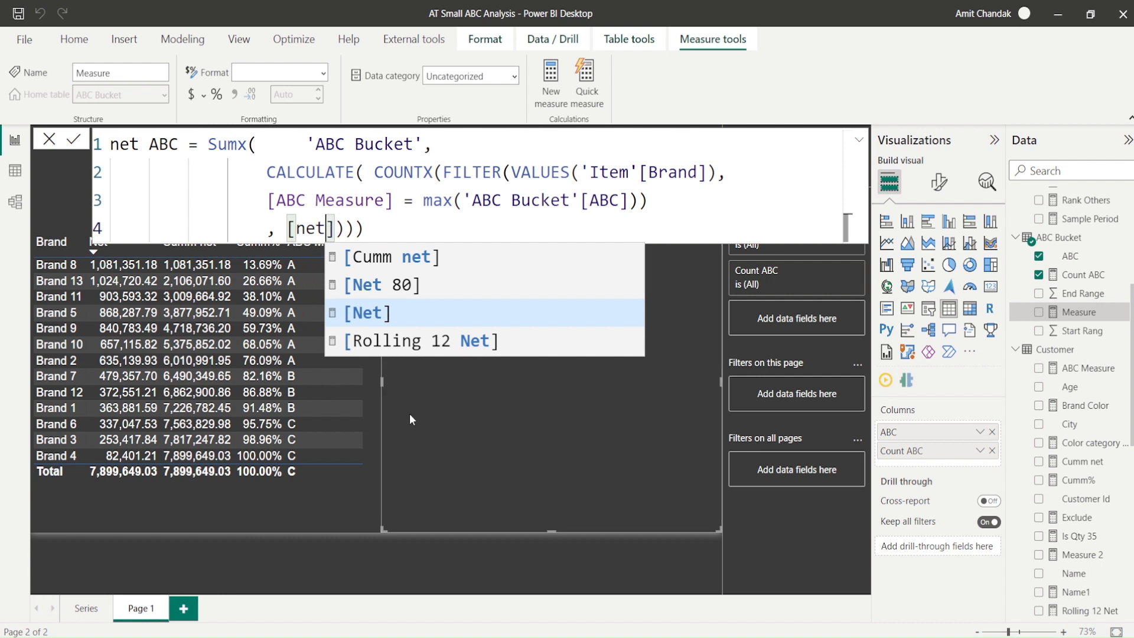
key(Escape)
key(Return)
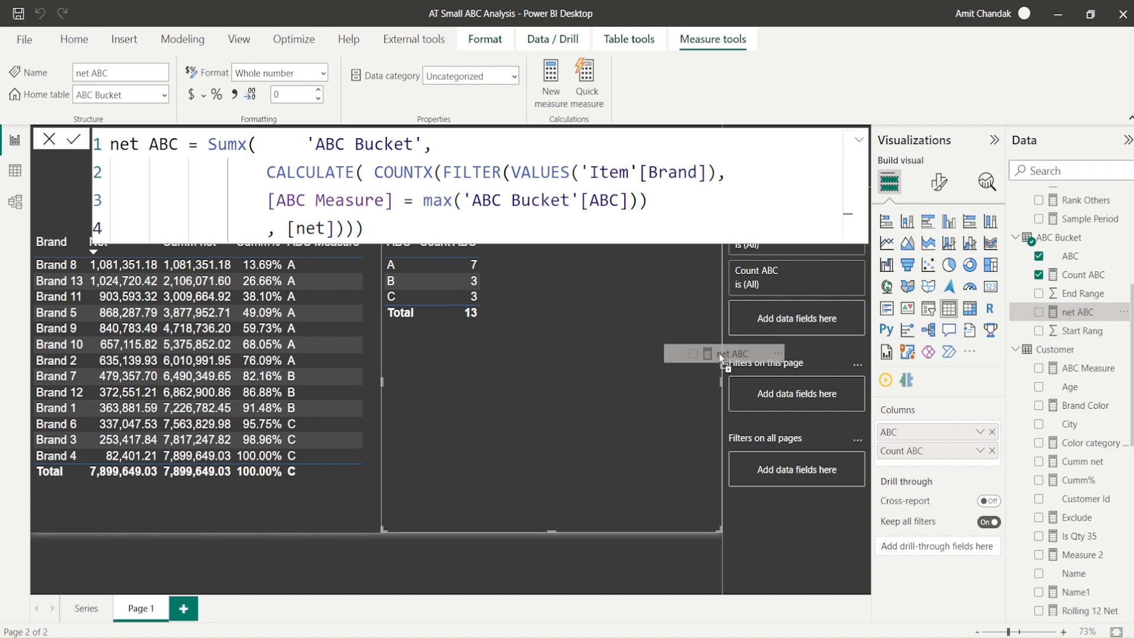
drag(1078, 312, 622, 318)
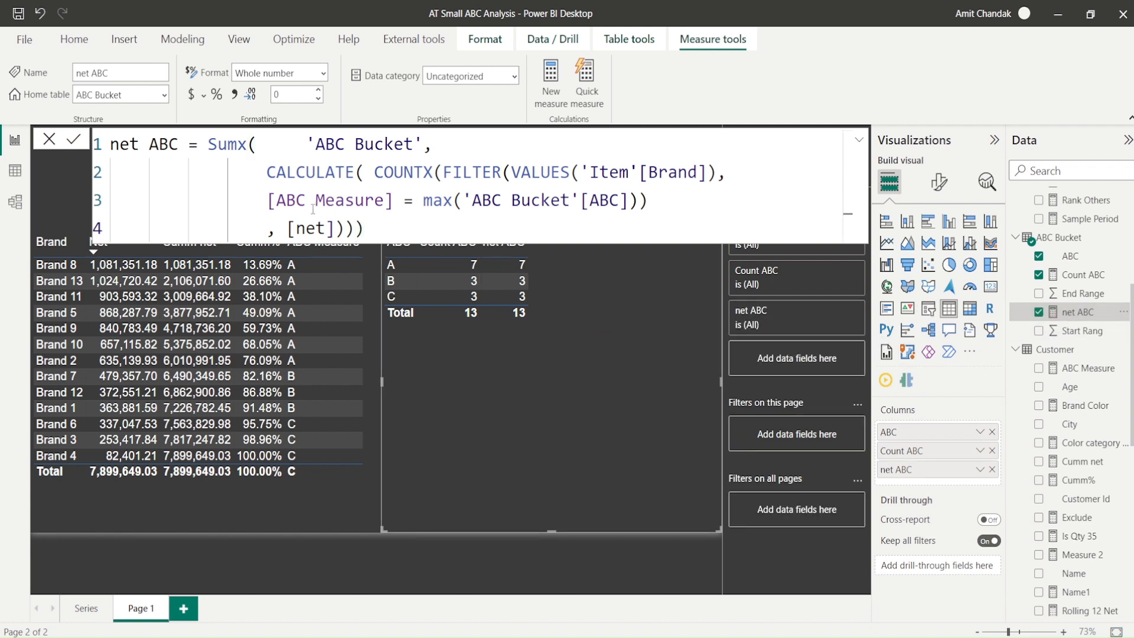
Replace COUNTX with sumx in the net ABC formula, commit it and format the measure with a thousands separator.
double_click(411, 173)
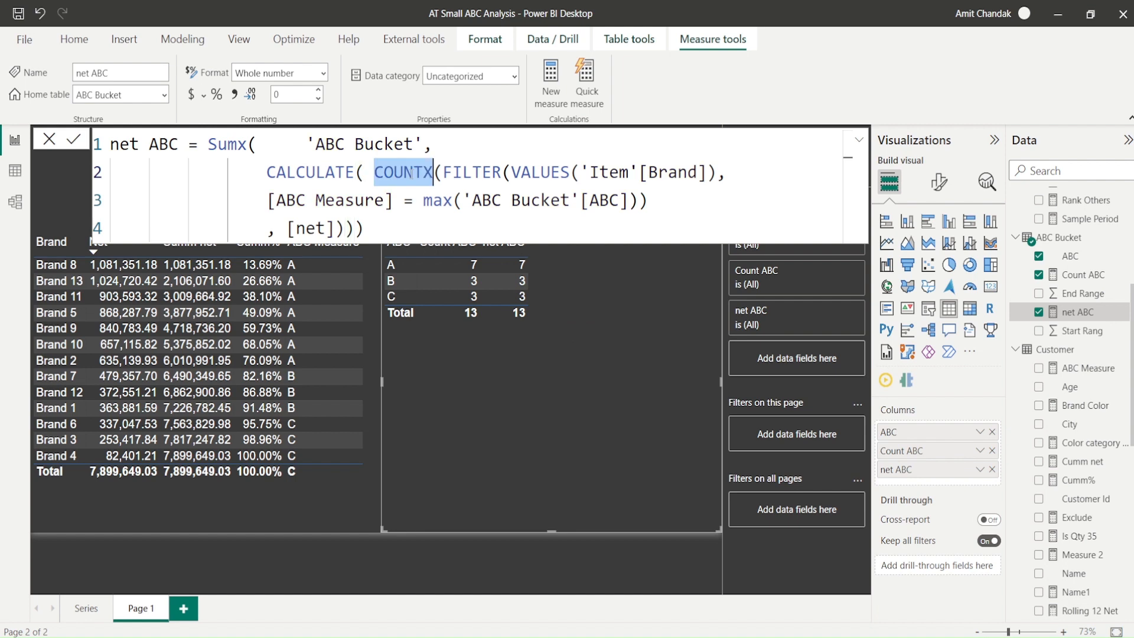
text(sumx)
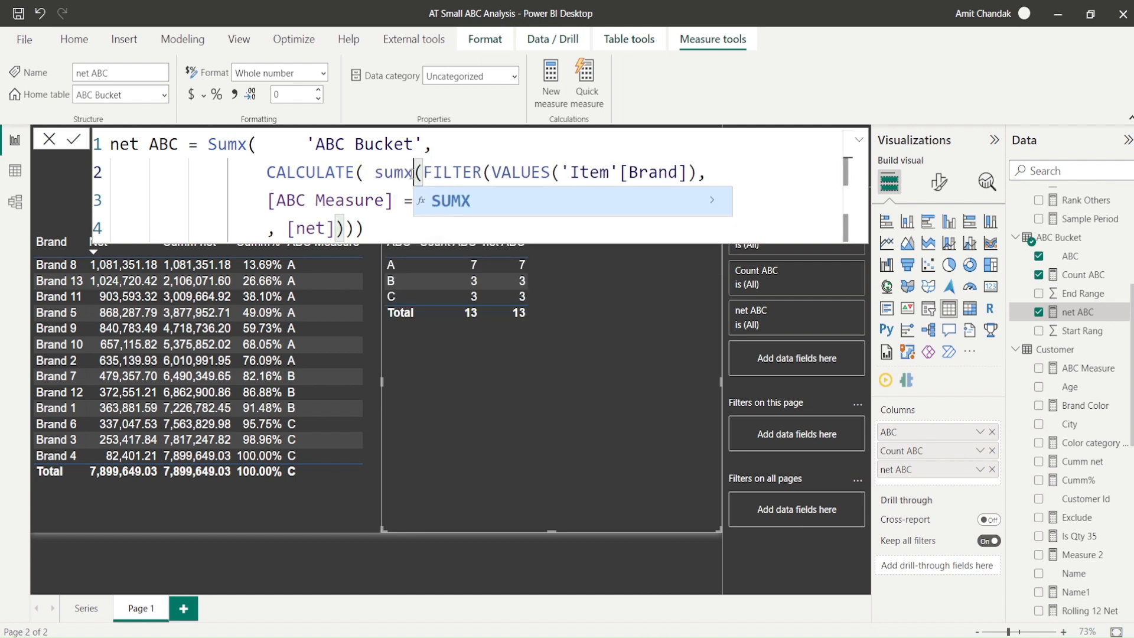
click(567, 435)
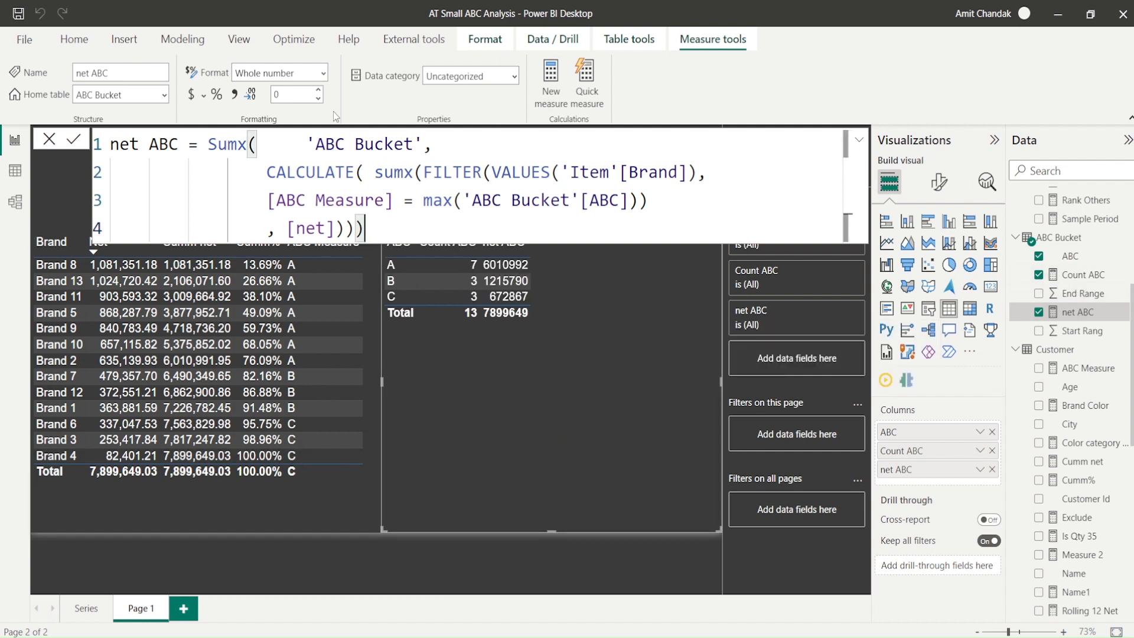
click(235, 96)
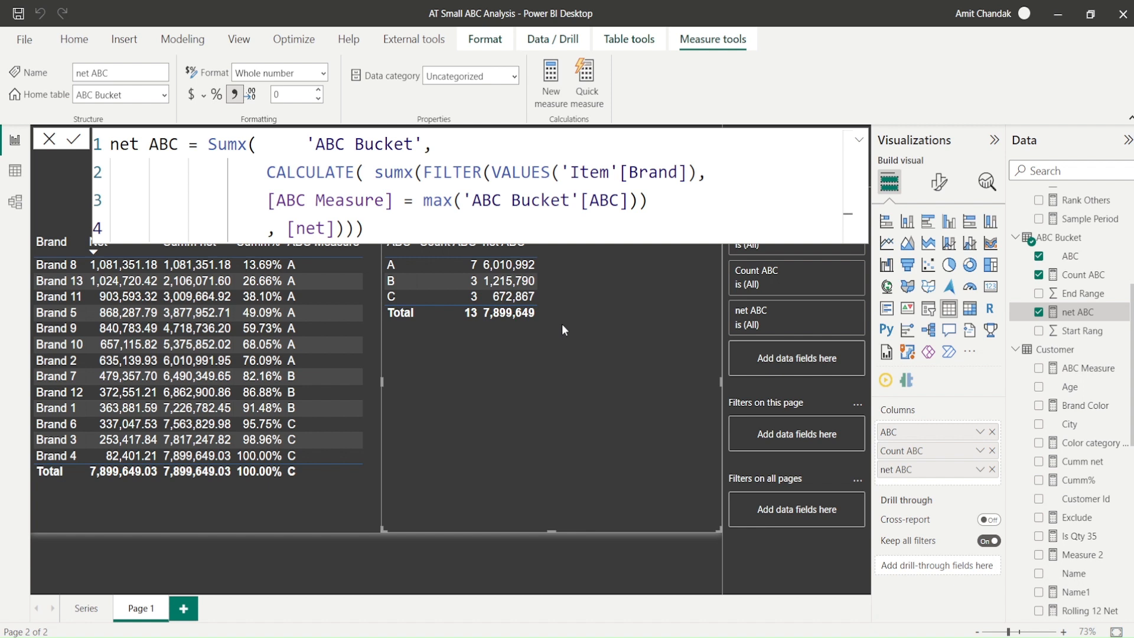
Rename the report page Page 1 as ABC Analysis and duplicate the page.
double_click(140, 608)
text(AB)
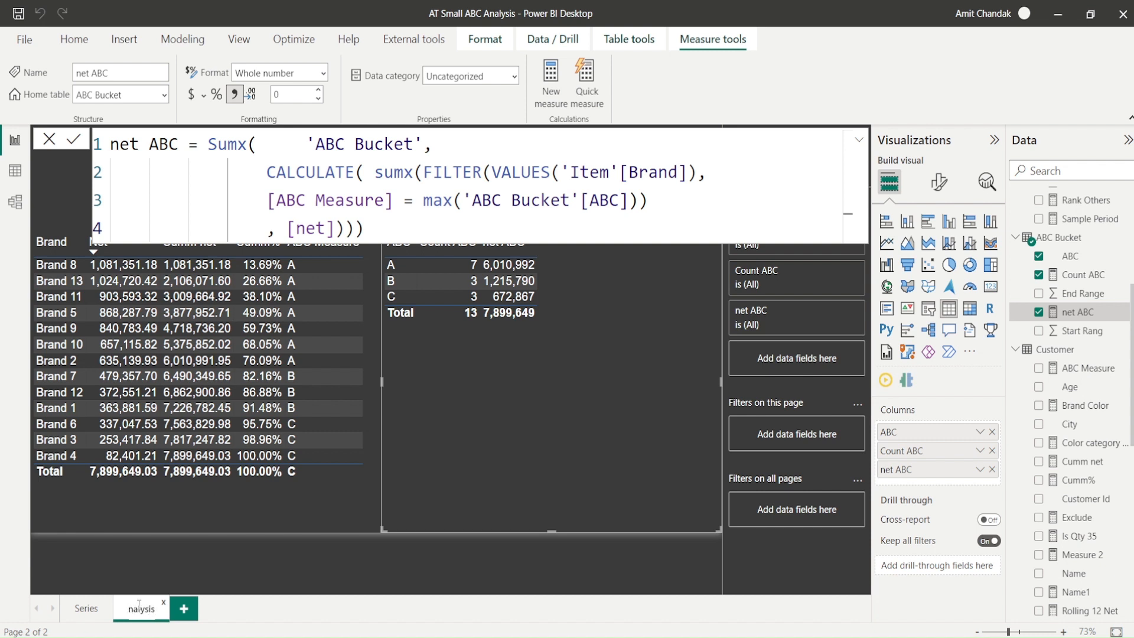
key(Return)
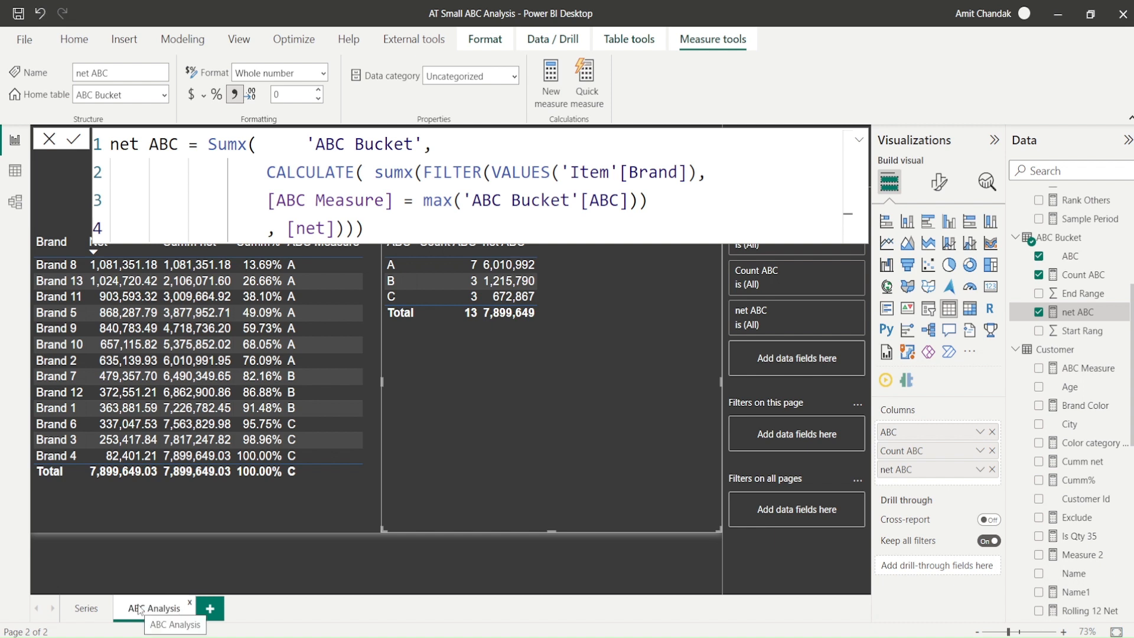
right_click(176, 613)
click(214, 536)
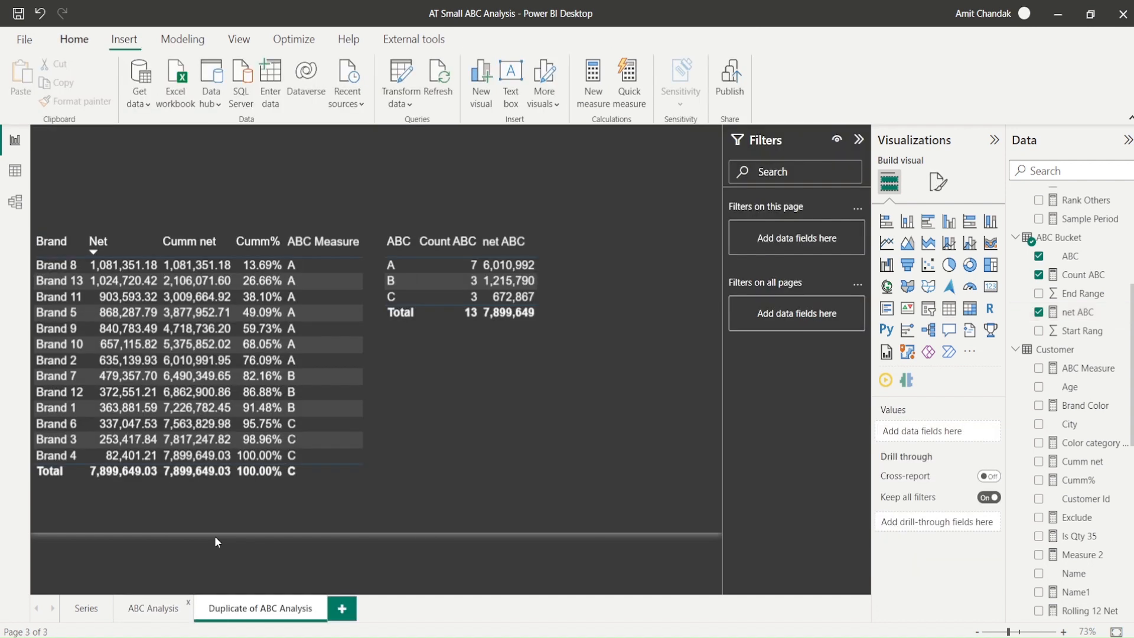
On the duplicate page, narrow the ABC summary table from its inner edge and widen the Brand table into the freed space.
click(407, 391)
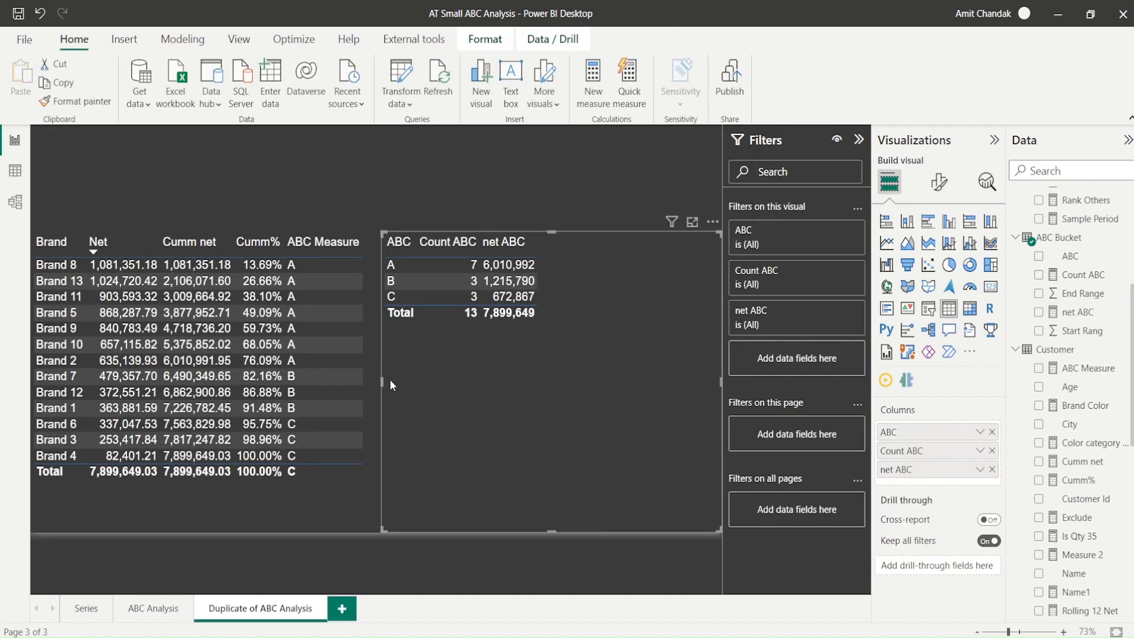
drag(384, 381, 468, 387)
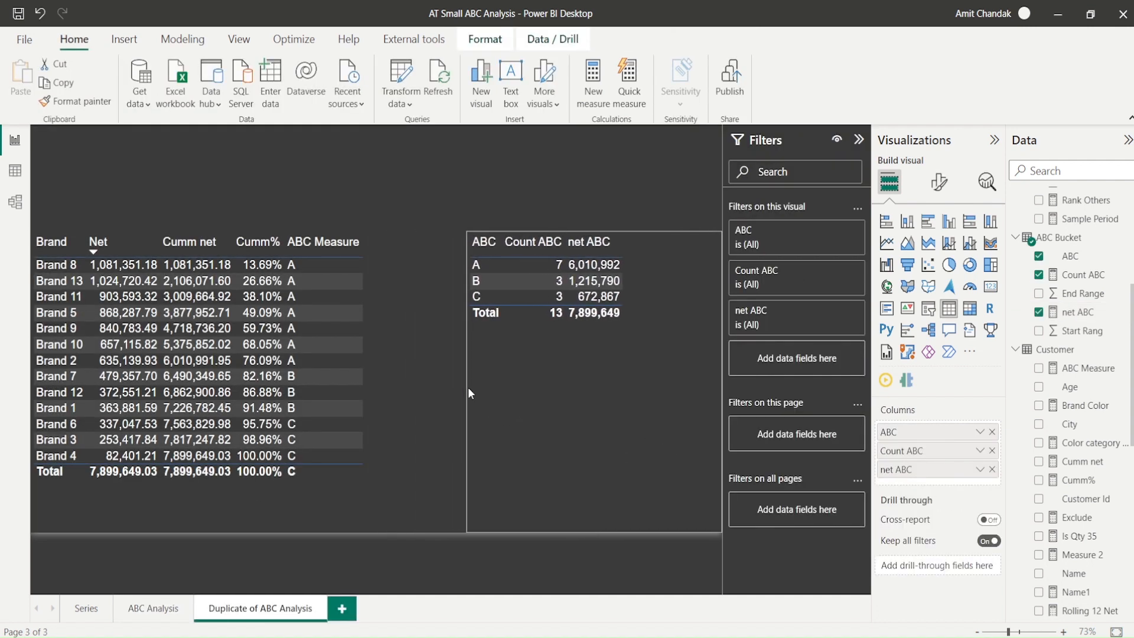
click(374, 364)
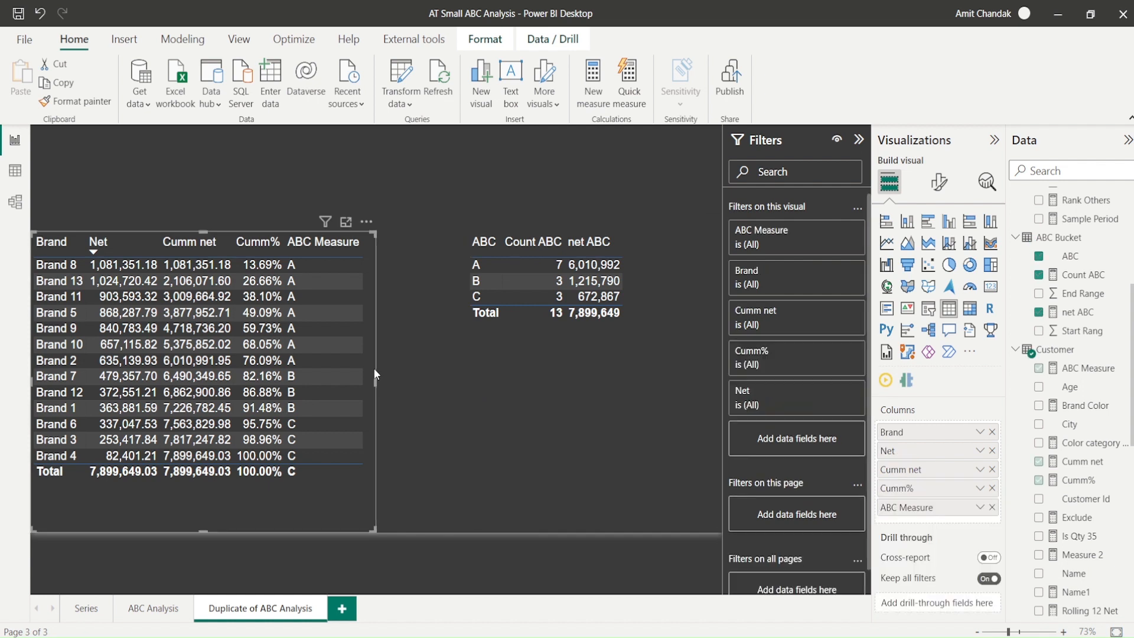
drag(376, 380, 441, 387)
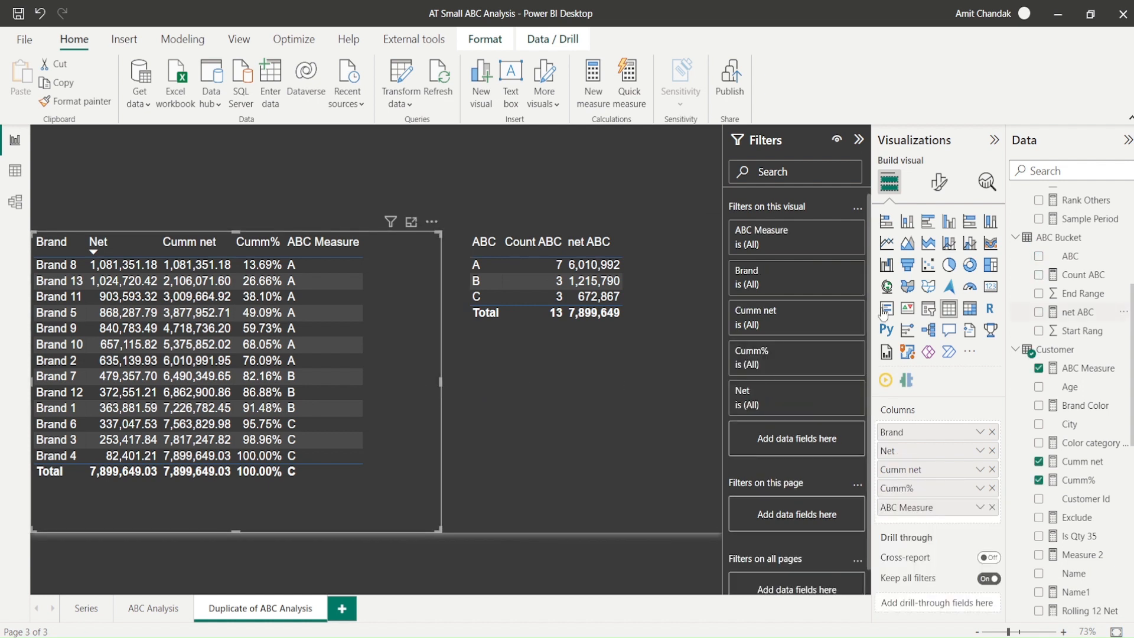
Add Category from the Item table as the Brand table's first column and sort by ascending Category plus descending Net.
scroll(1105, 304, down, 3)
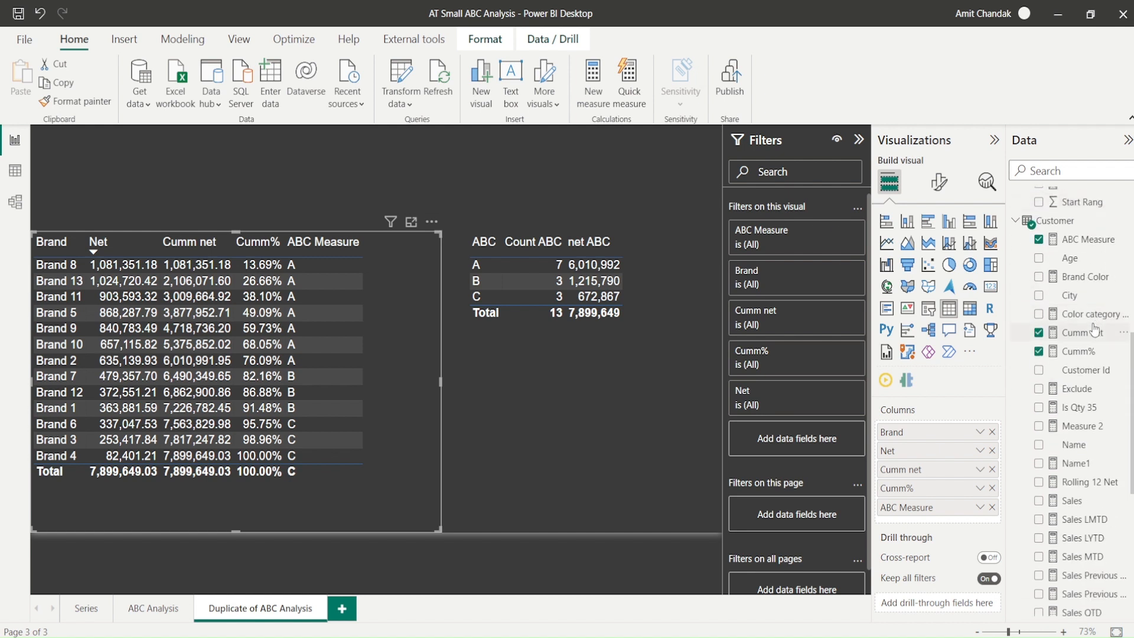
scroll(1096, 329, up, 3)
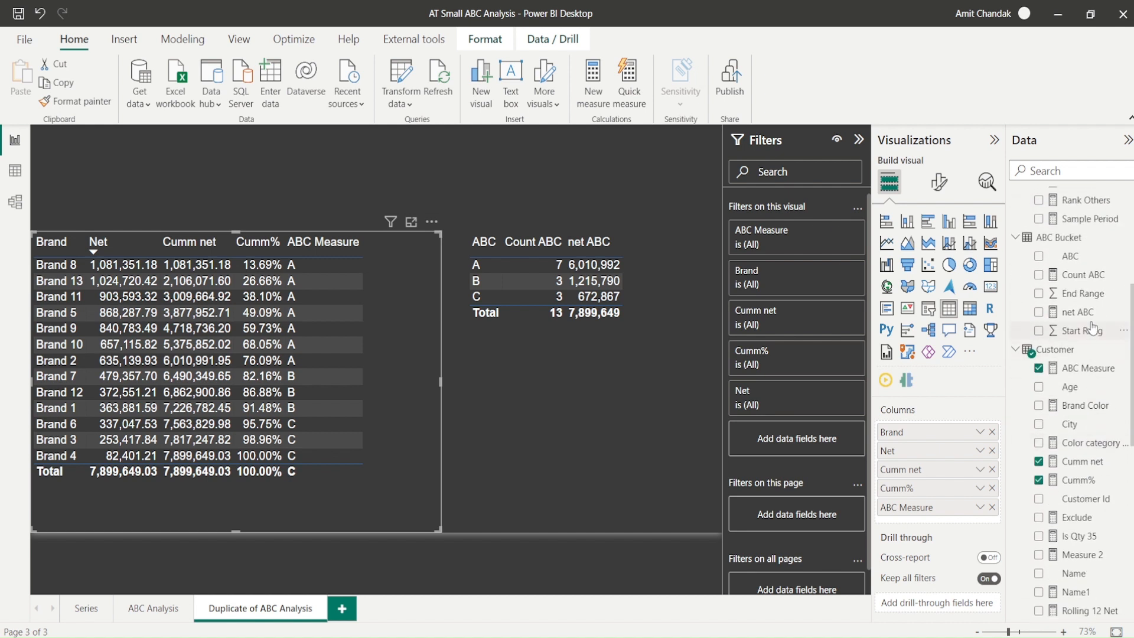
scroll(1093, 329, up, 3)
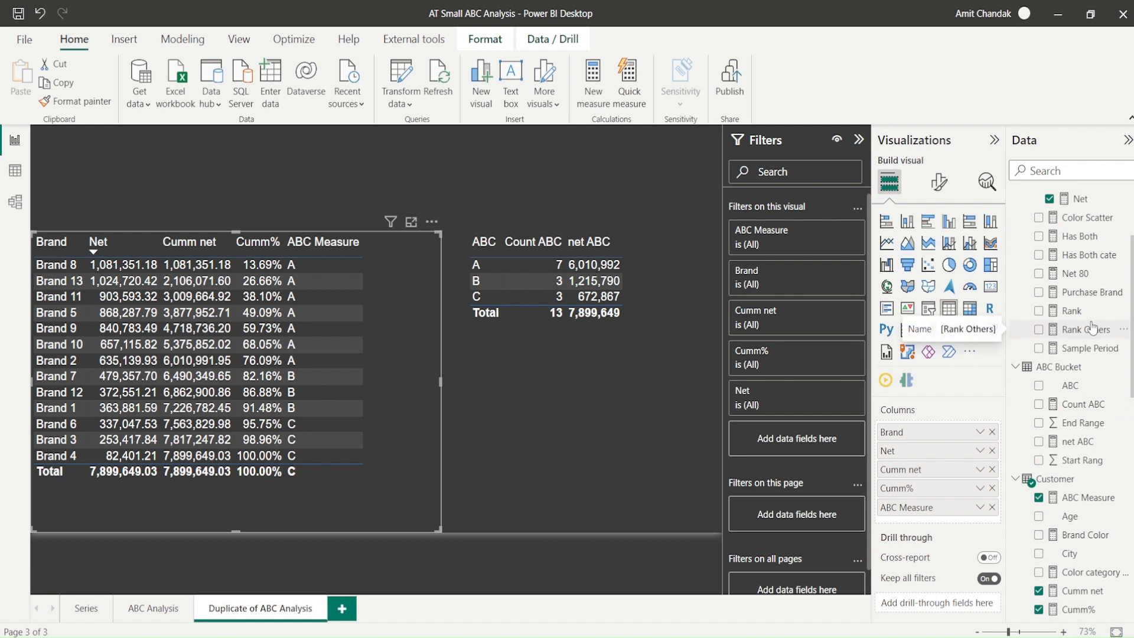
scroll(1093, 329, down, 7)
scroll(1093, 331, down, 6)
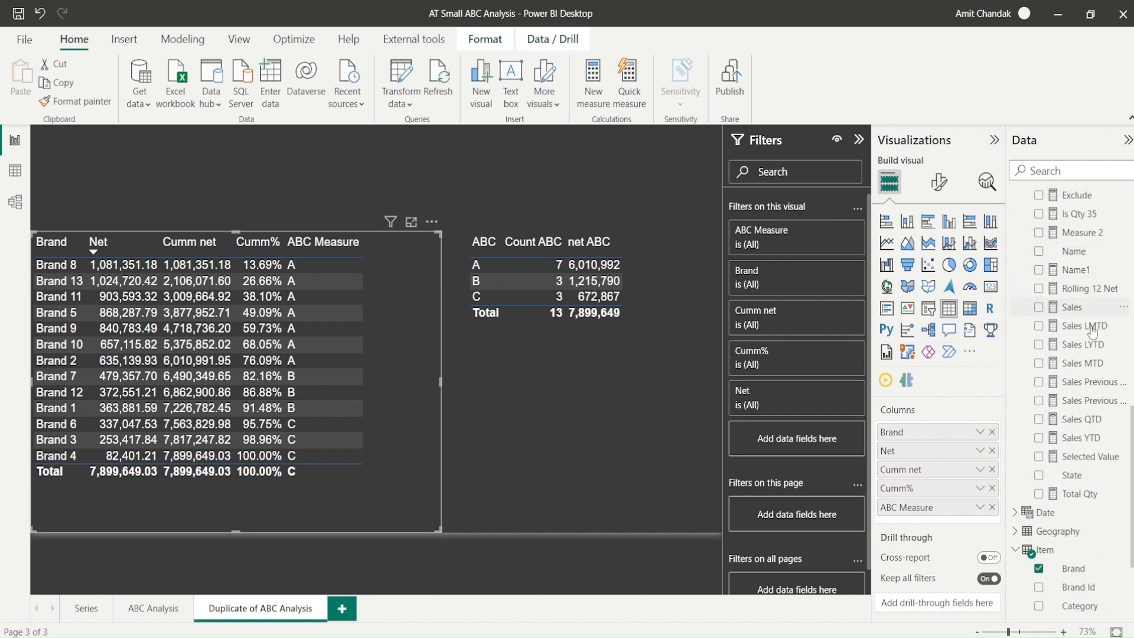
drag(1089, 484, 947, 432)
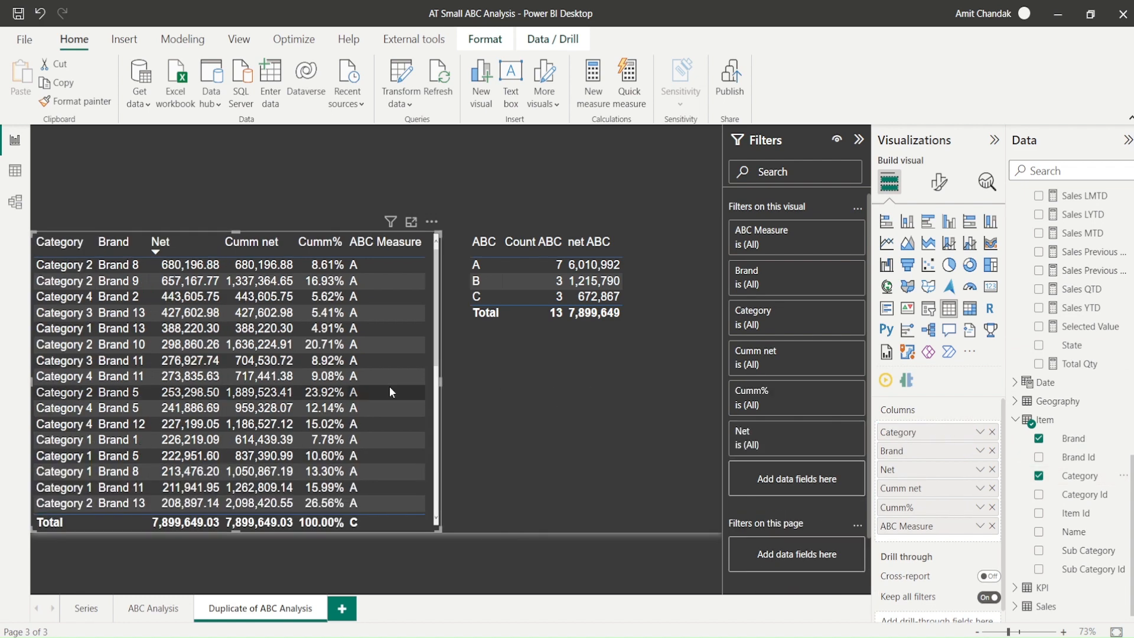
click(73, 250)
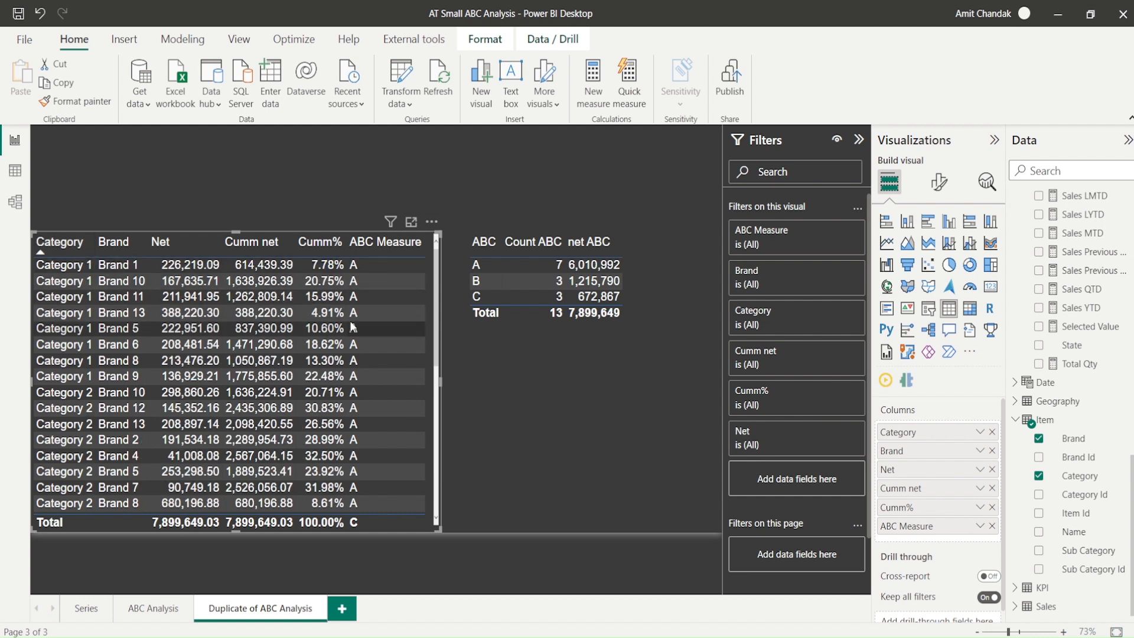
shift+click(183, 253)
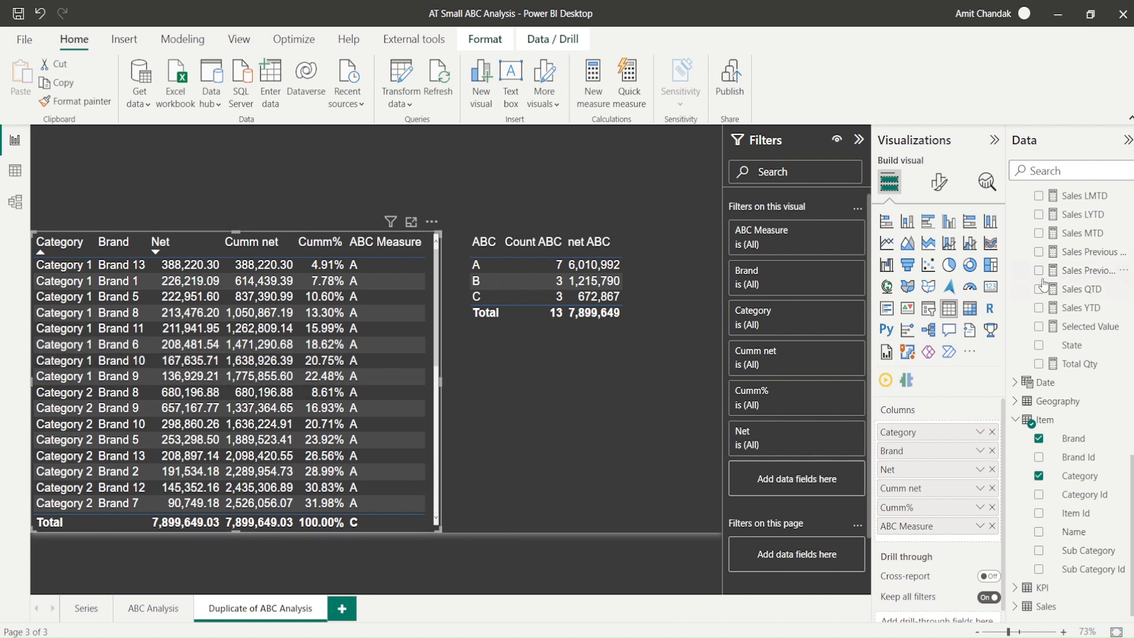
In the Customer table's Cumm% measure, replace the ALLSELECTED() filter inside CALCULATE with the REMOVEFILTERS function.
scroll(1032, 286, up, 7)
scroll(1100, 288, up, 5)
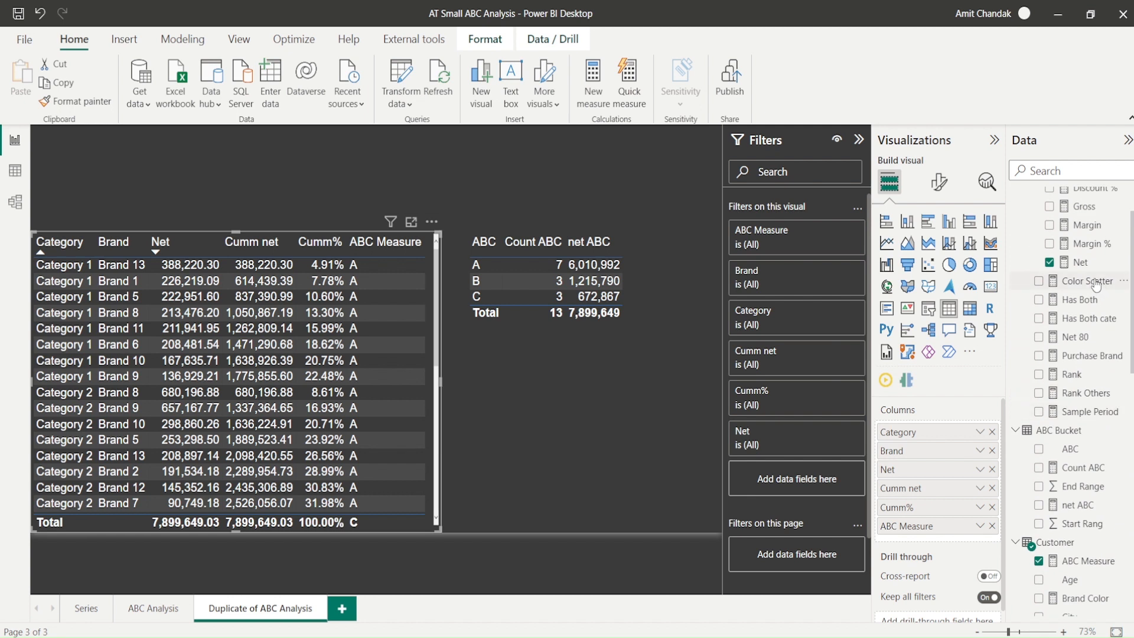
scroll(1097, 286, up, 2)
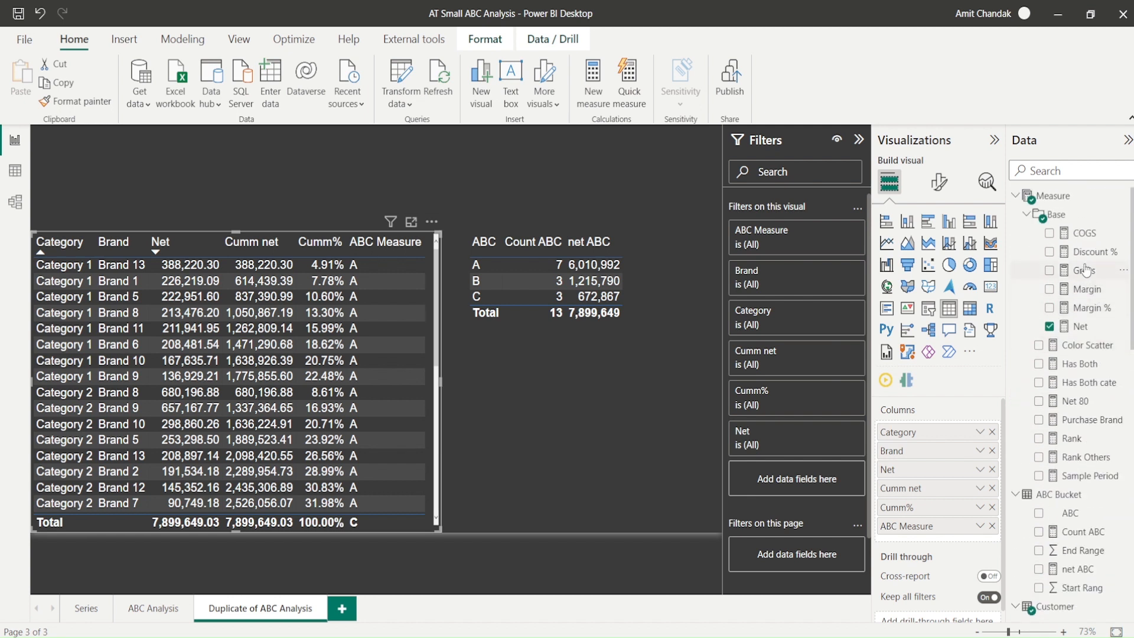
scroll(1090, 307, down, 7)
scroll(1093, 310, down, 4)
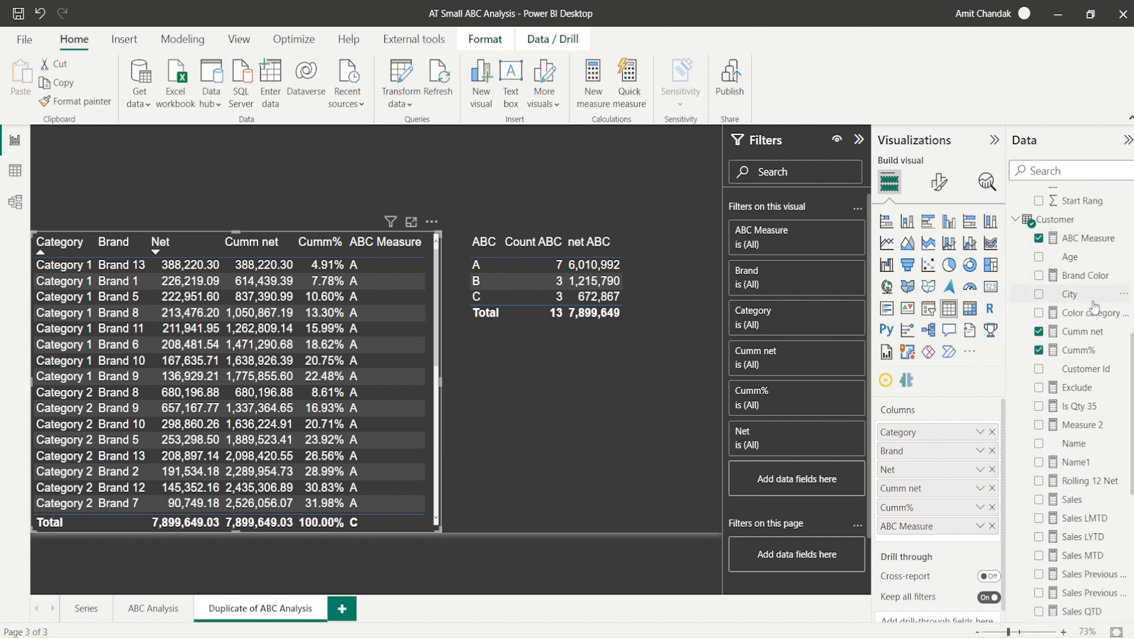
click(1079, 350)
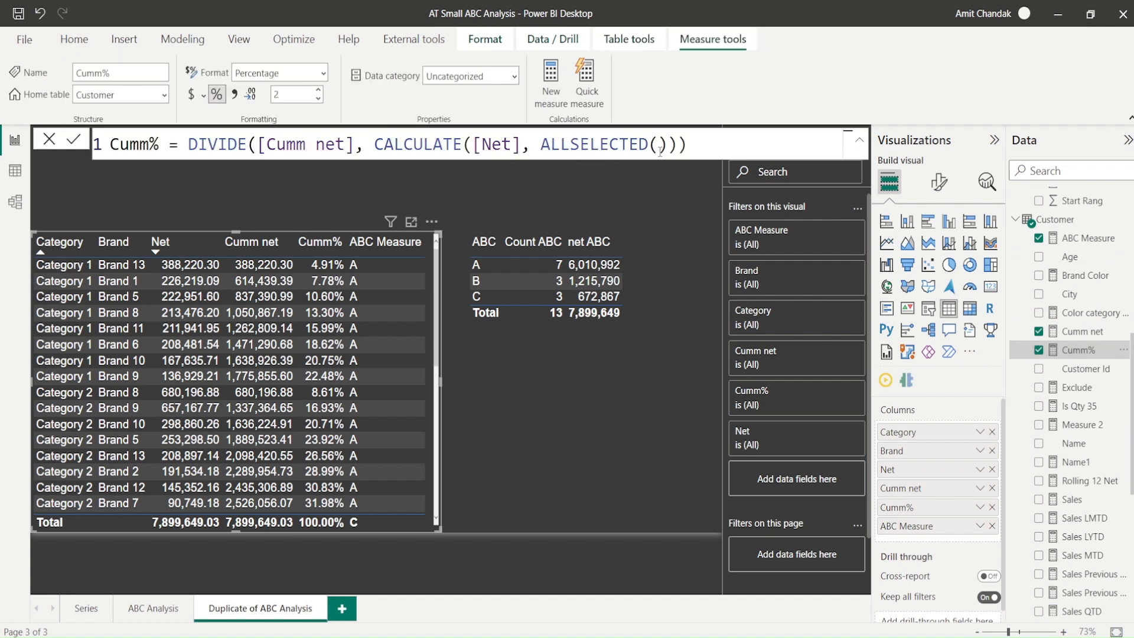
drag(668, 145, 542, 145)
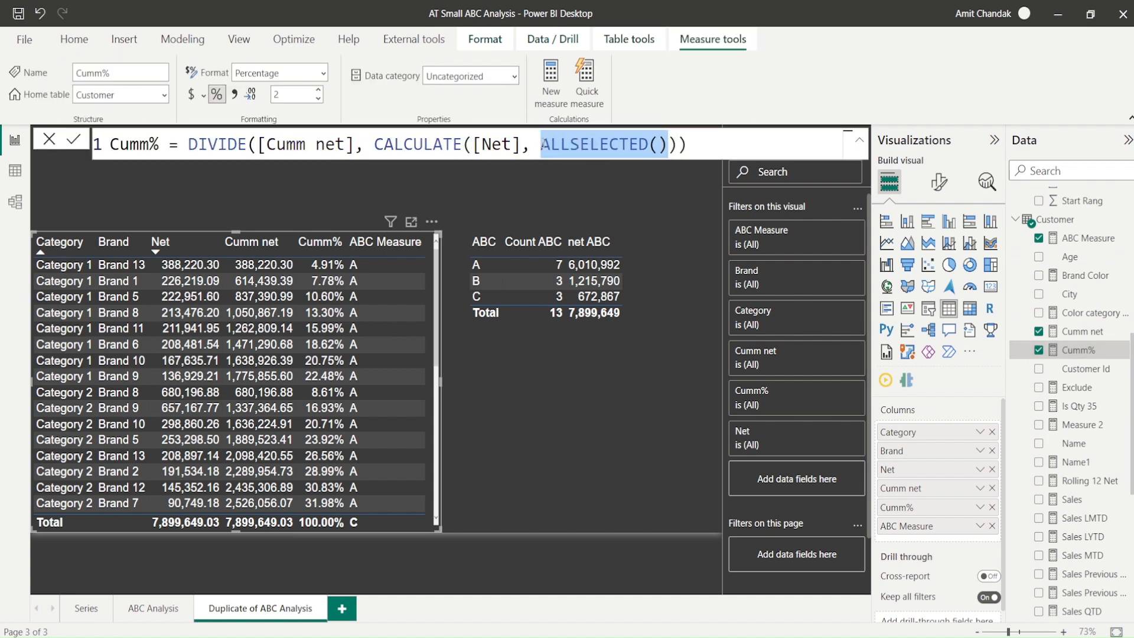
text(rem)
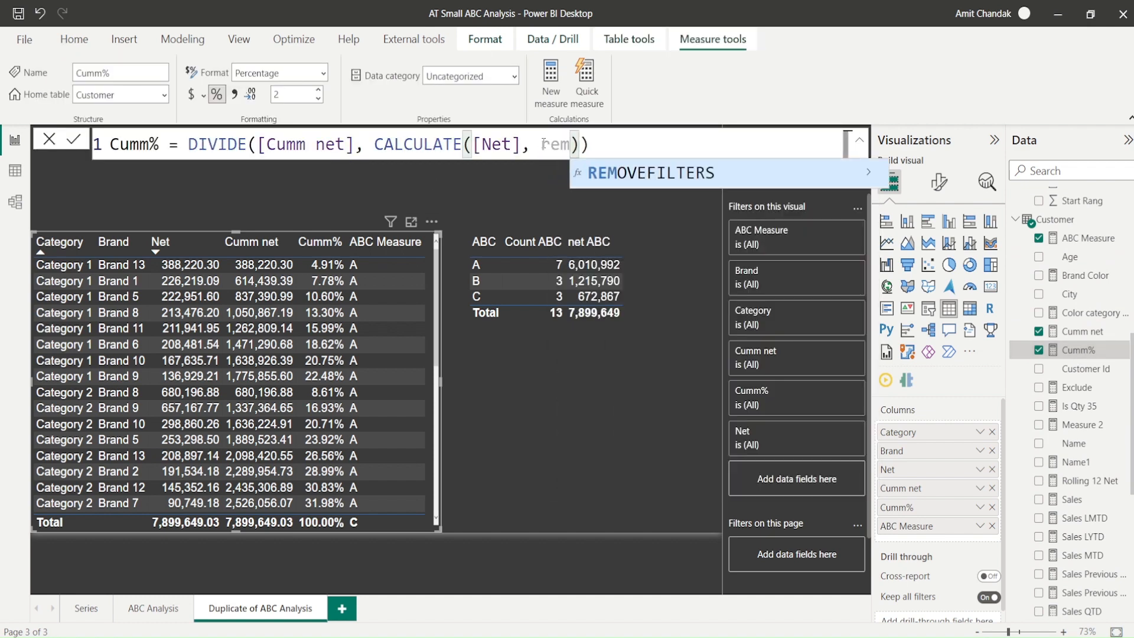
key(Tab)
Set 'Item'[Brand] as the REMOVEFILTERS argument, close the functions and commit the Cumm% measure.
text(ite)
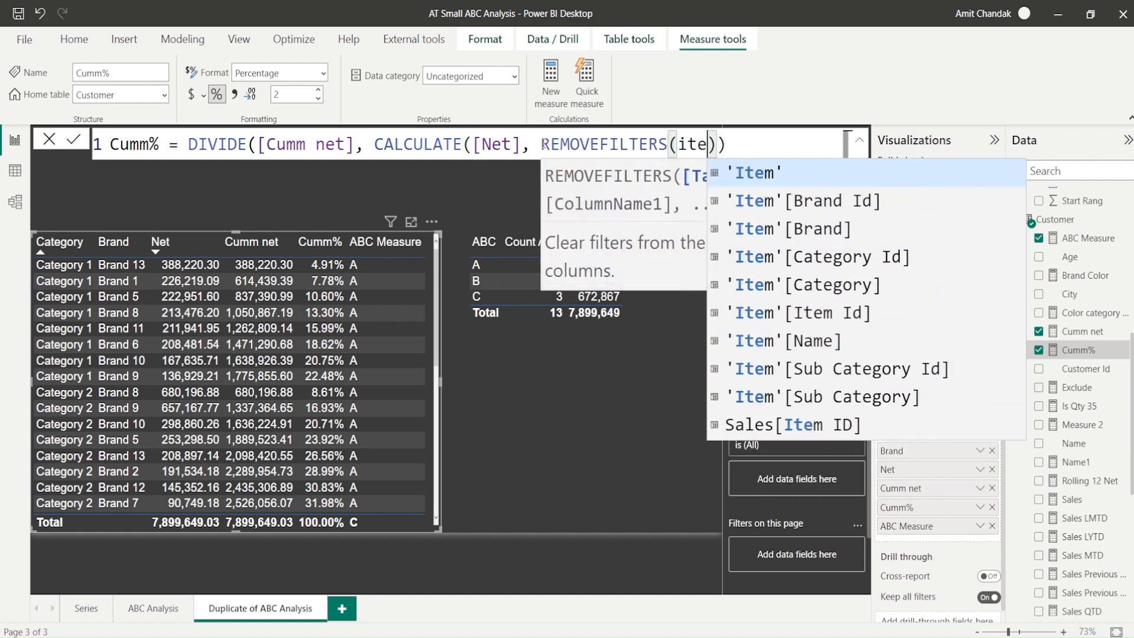
key(Down)
key(Down)
key(Down)
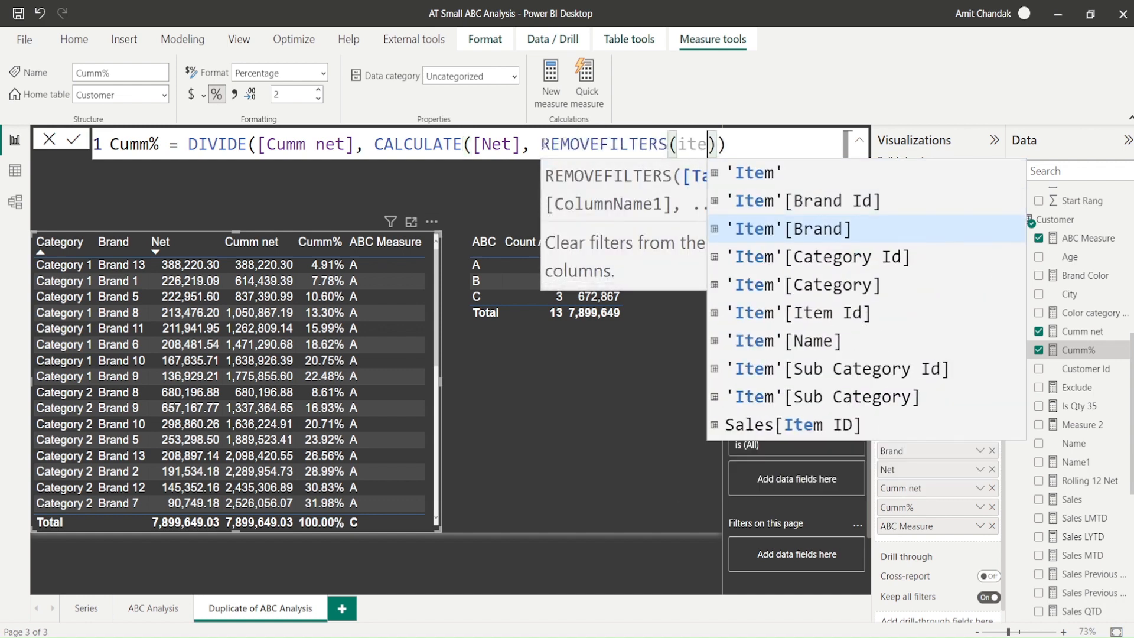
key(Up)
key(Tab)
text())
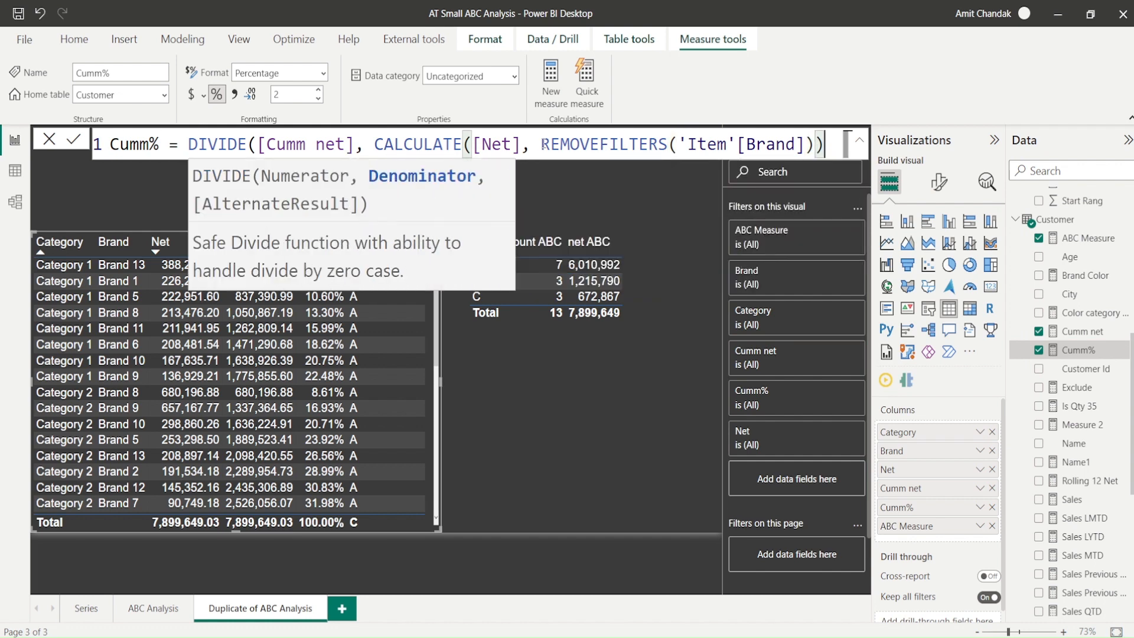
key(Return)
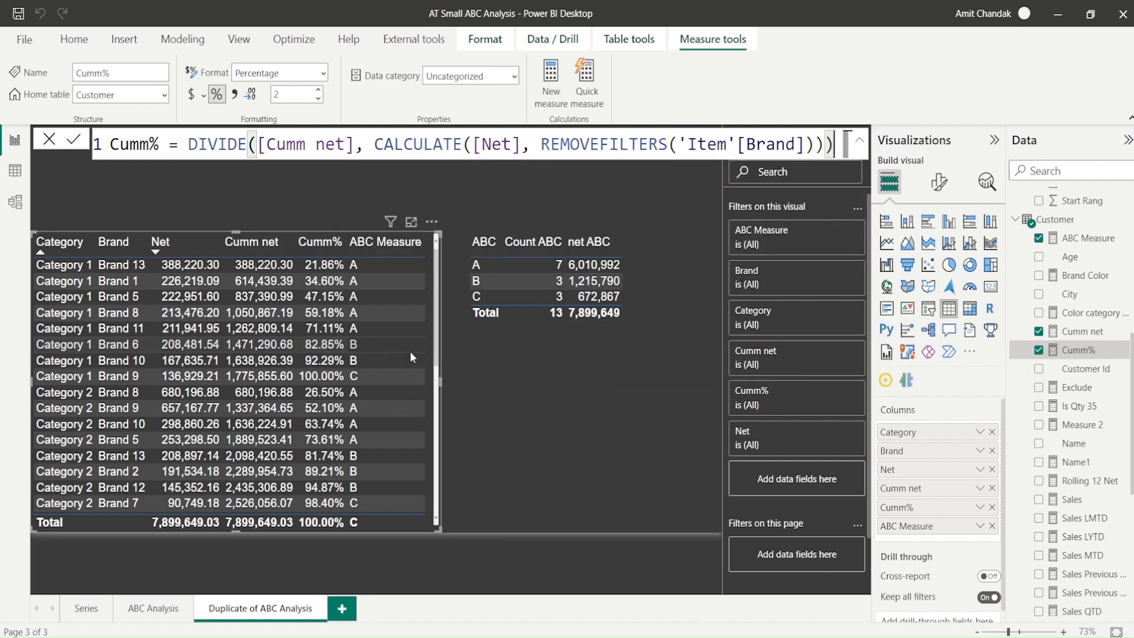
Compare the Cumm% and ABC Measure columns on the ABC Analysis page with those on its duplicate.
click(145, 612)
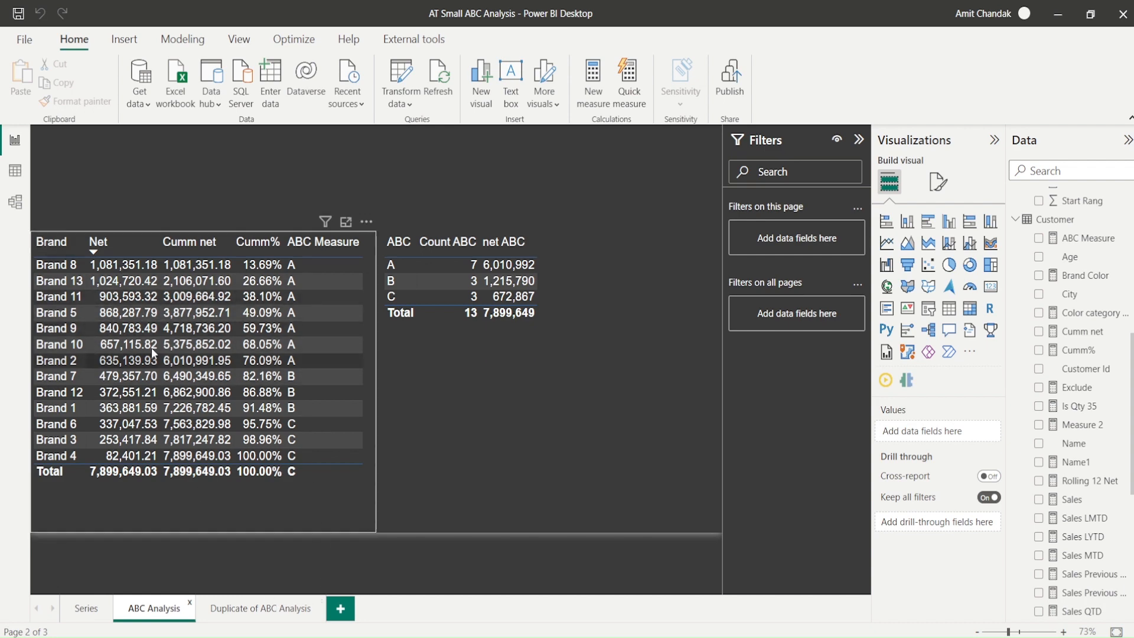
click(282, 609)
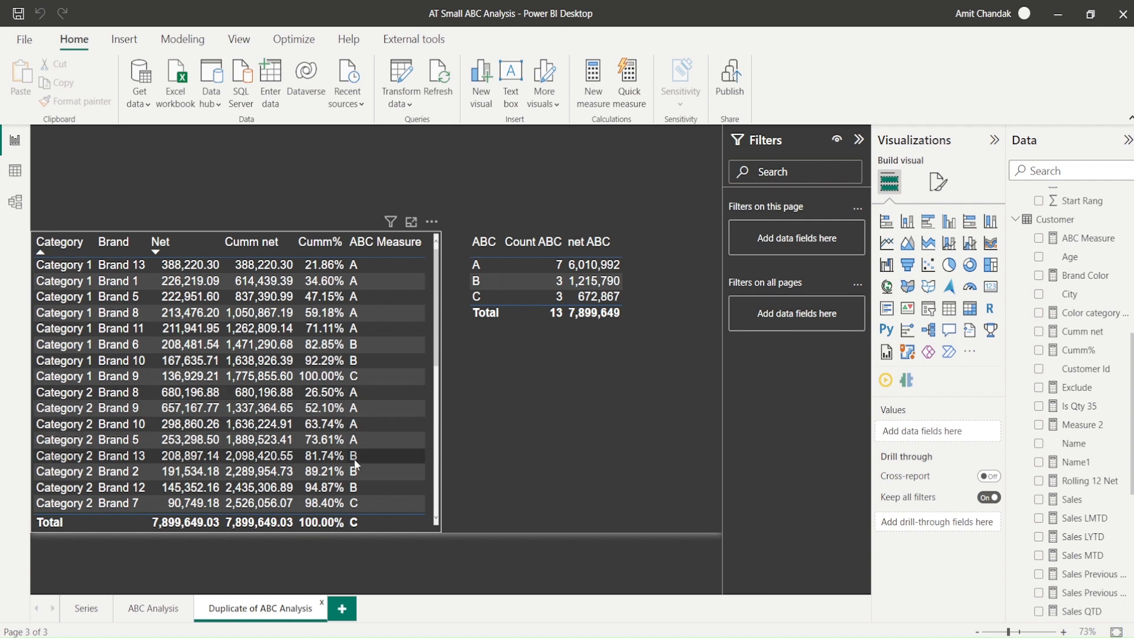
Add Category from the Item table as the first column of the ABC summary table with Count ABC and net ABC.
scroll(357, 489, down, 1)
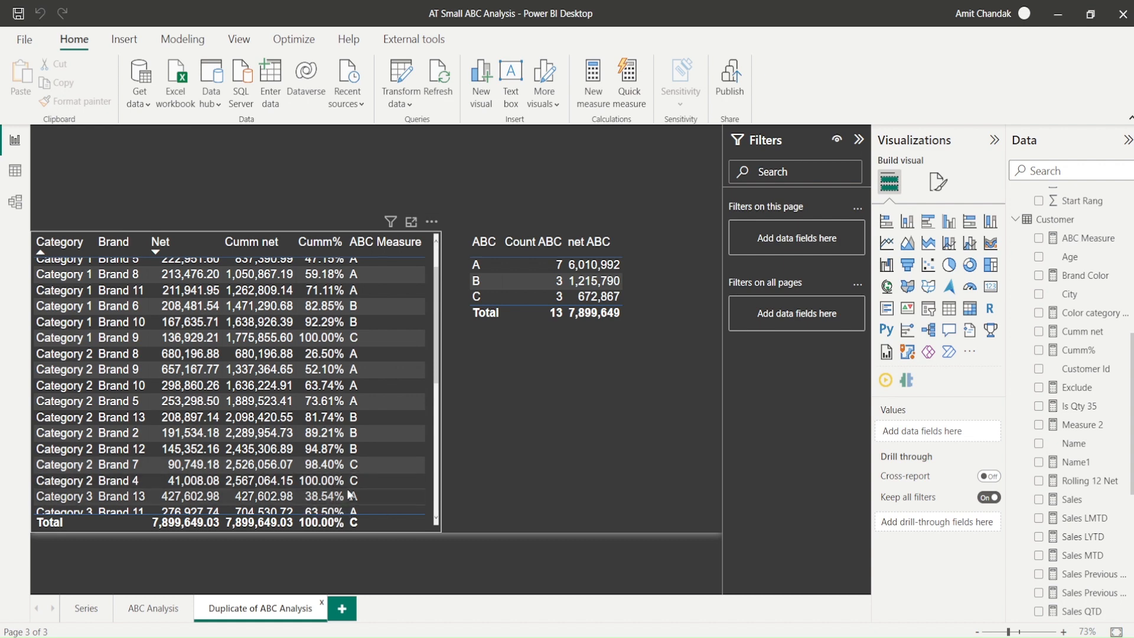
scroll(334, 478, down, 3)
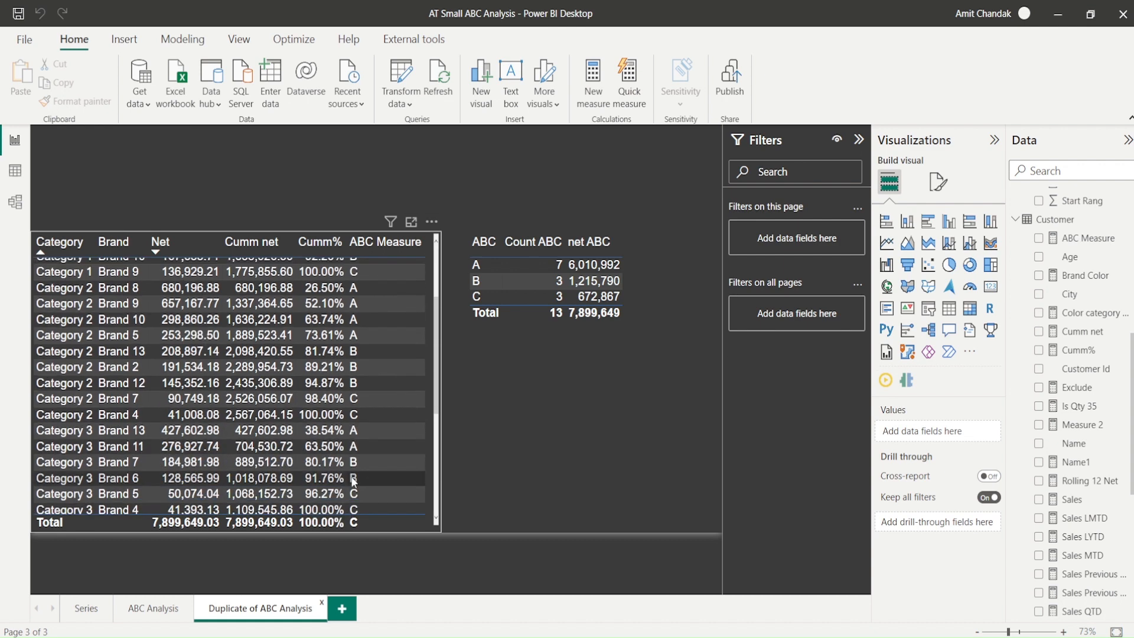
click(541, 367)
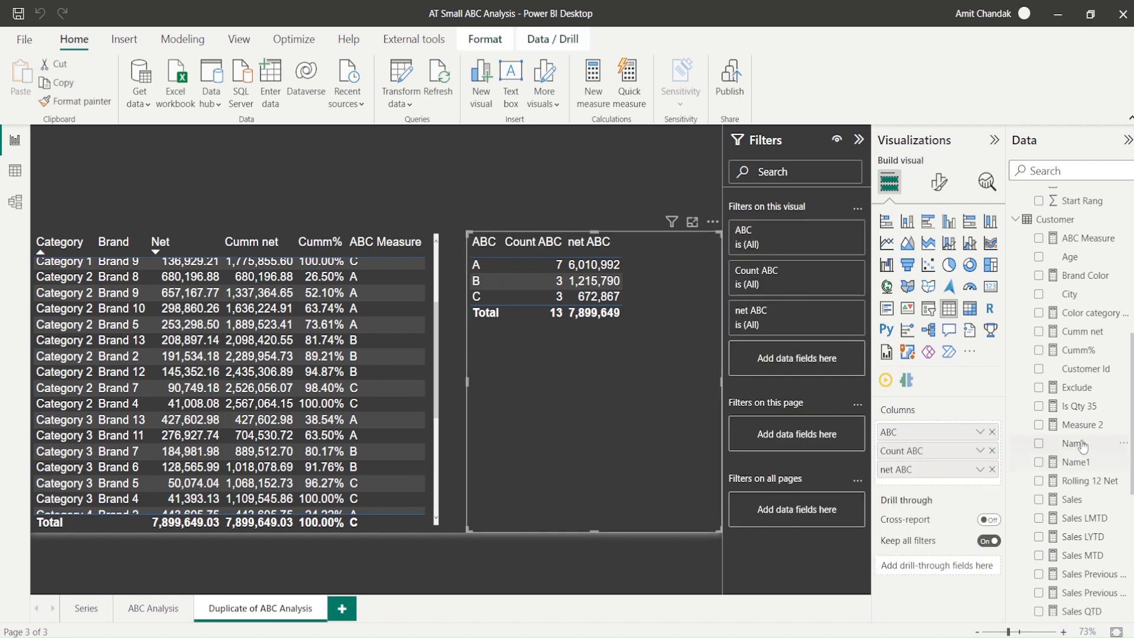
scroll(1086, 376, down, 4)
scroll(1086, 376, down, 3)
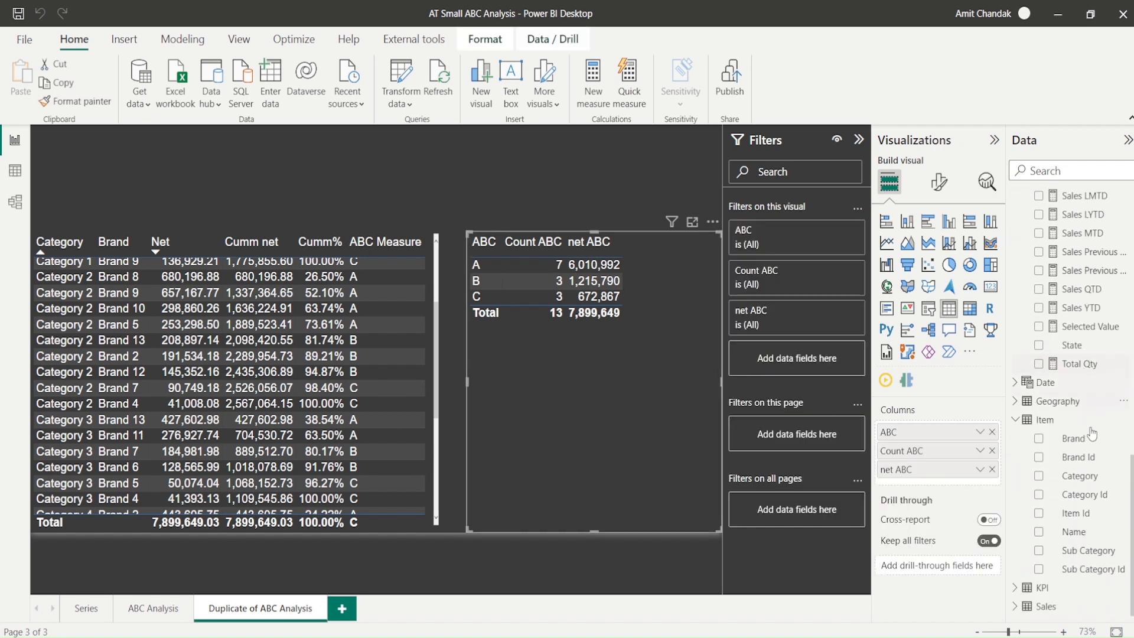
drag(1081, 481, 590, 397)
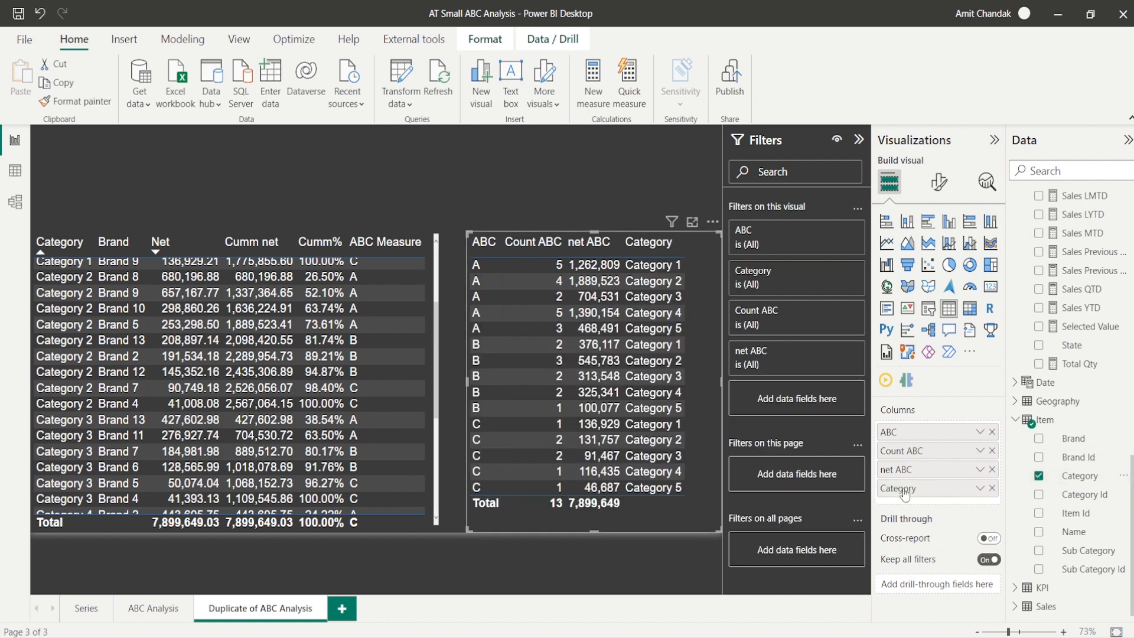
drag(899, 488, 903, 426)
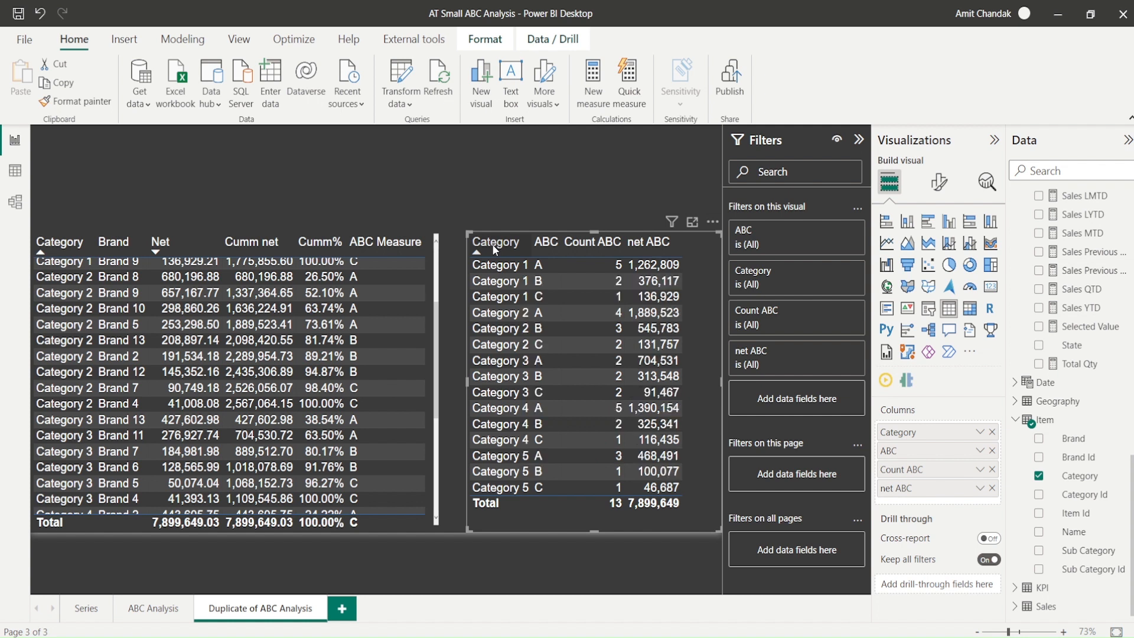
Add ABC ascending as the secondary sort after Category in the ABC summary table.
shift+click(567, 243)
shift+click(559, 253)
scroll(311, 310, up, 2)
scroll(311, 310, up, 1)
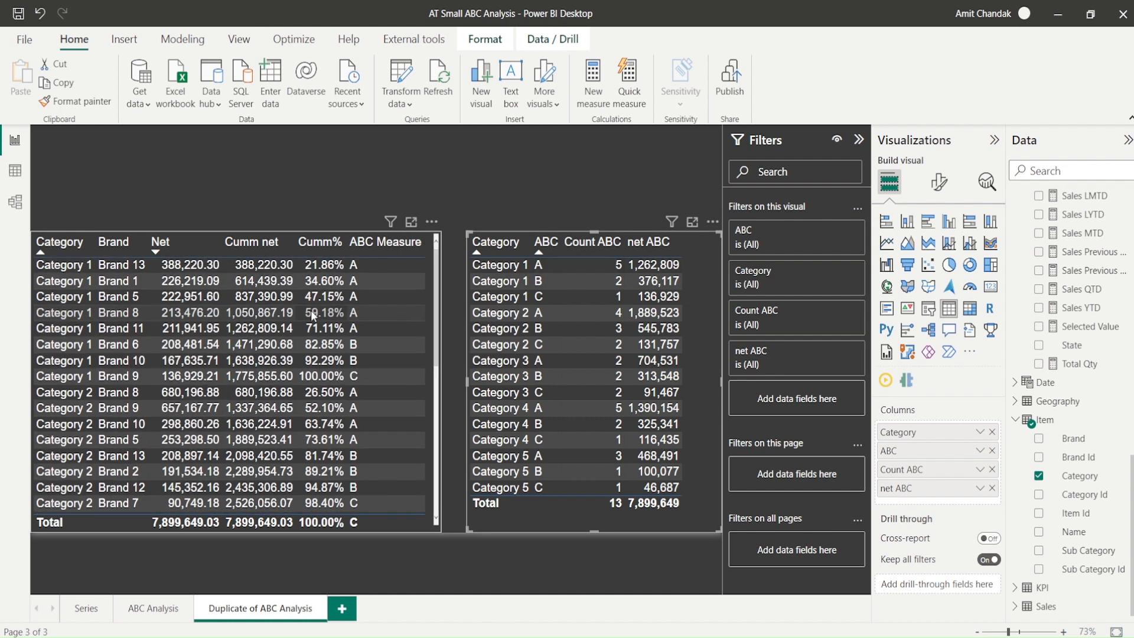
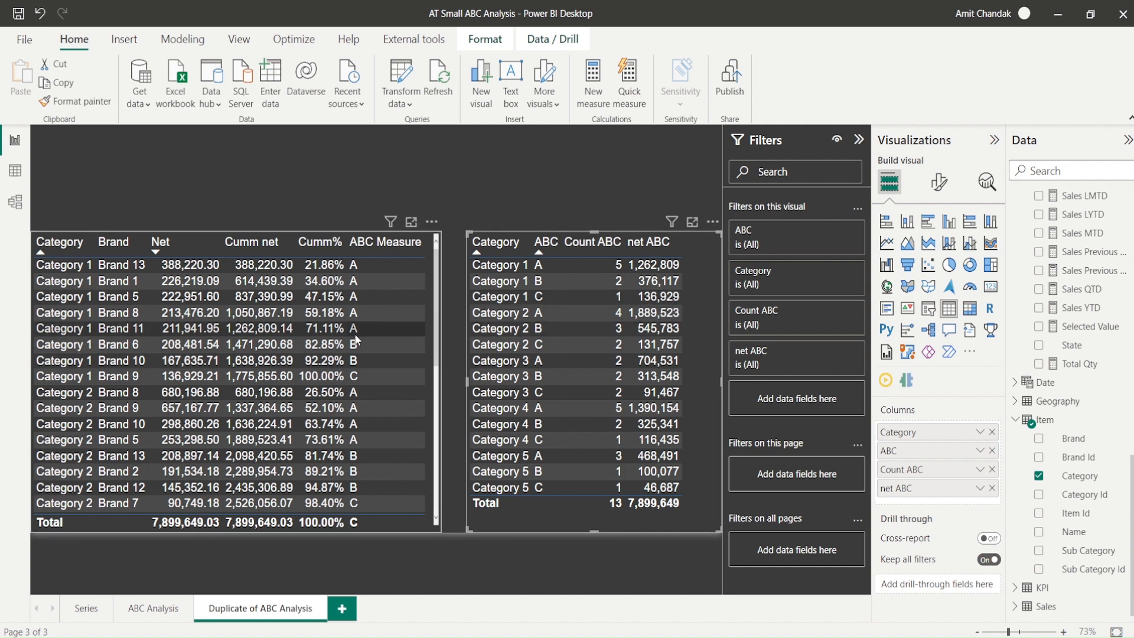
Convert the Brand table to a matrix with Category and Brand as rows, and expand all categories down one level.
click(436, 265)
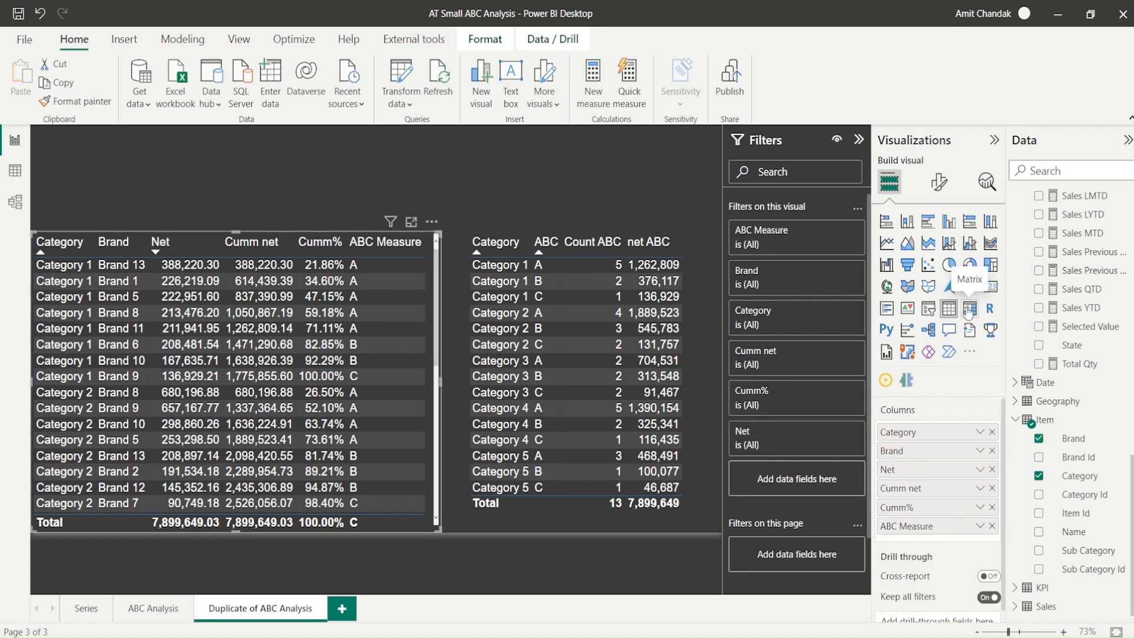
click(969, 310)
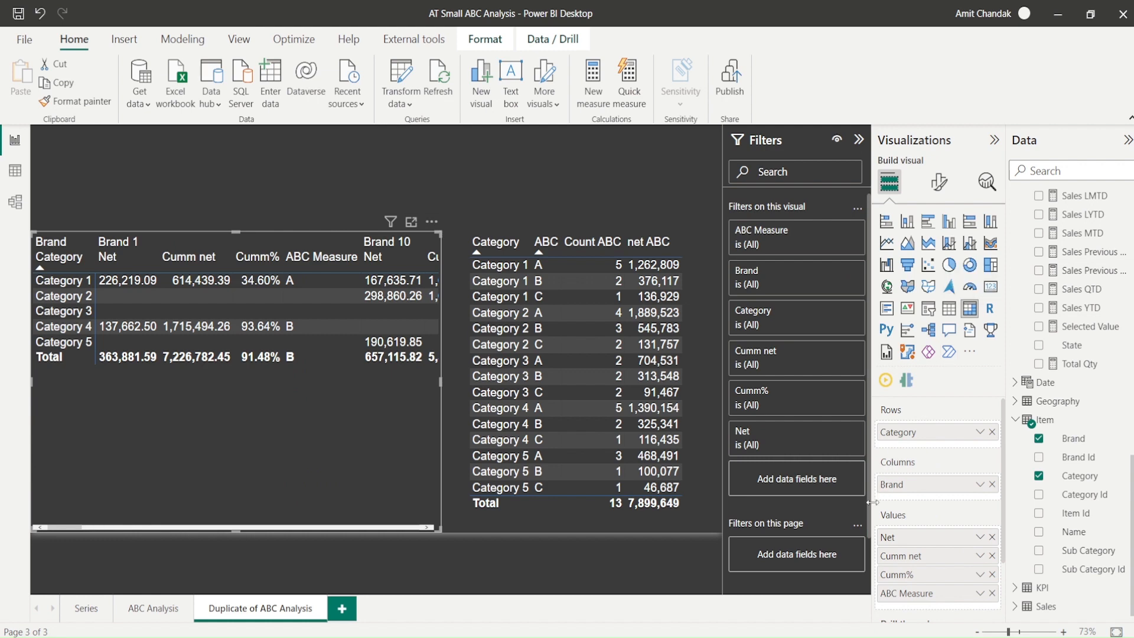
drag(898, 485, 922, 451)
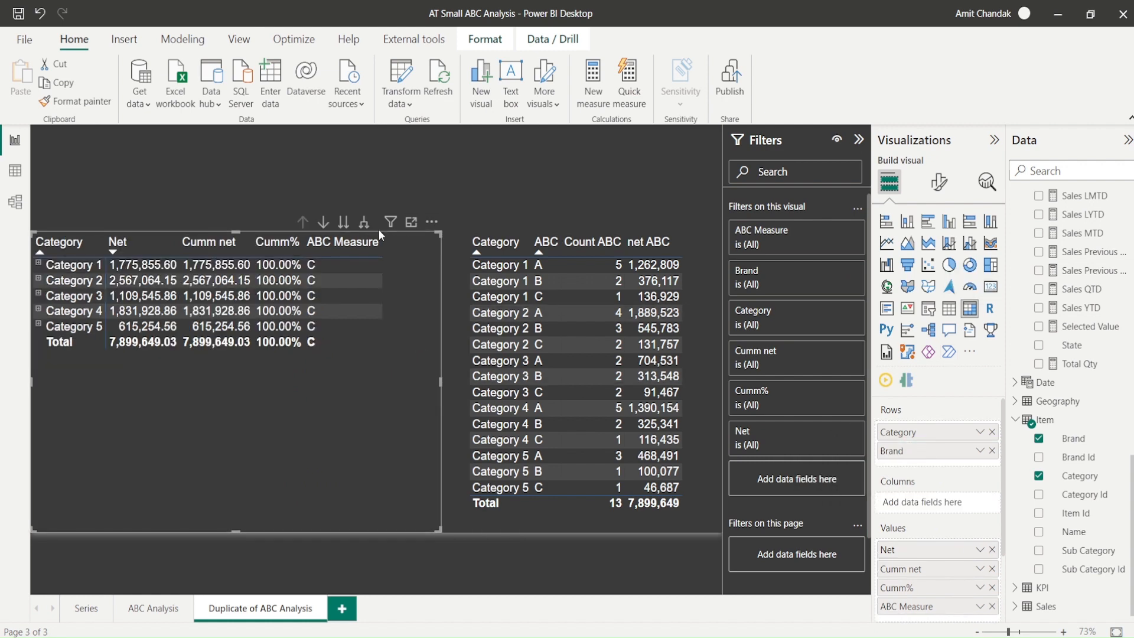
click(364, 224)
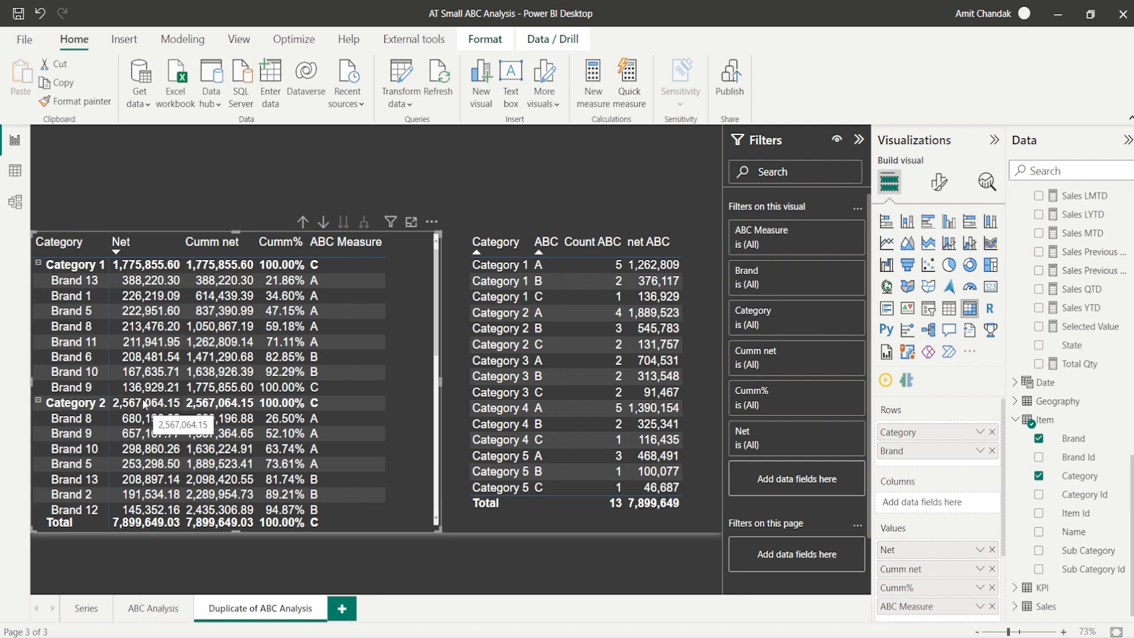
Convert the ABC summary table to a matrix with Category and ABC as rows, and expand all categories down one level.
click(969, 308)
drag(925, 483, 922, 451)
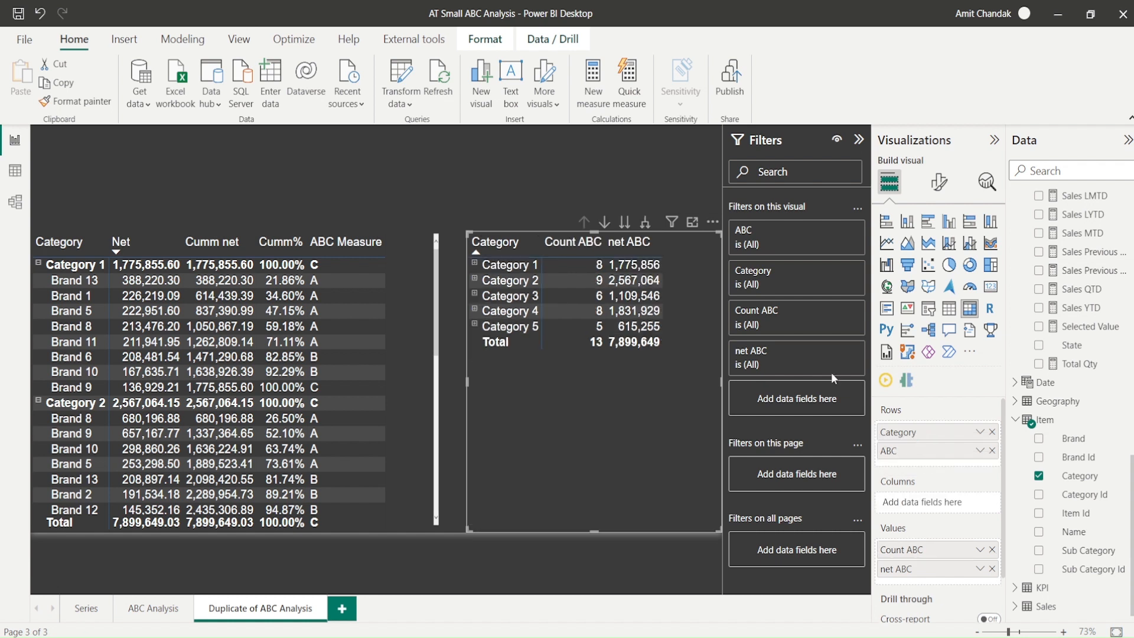
click(646, 223)
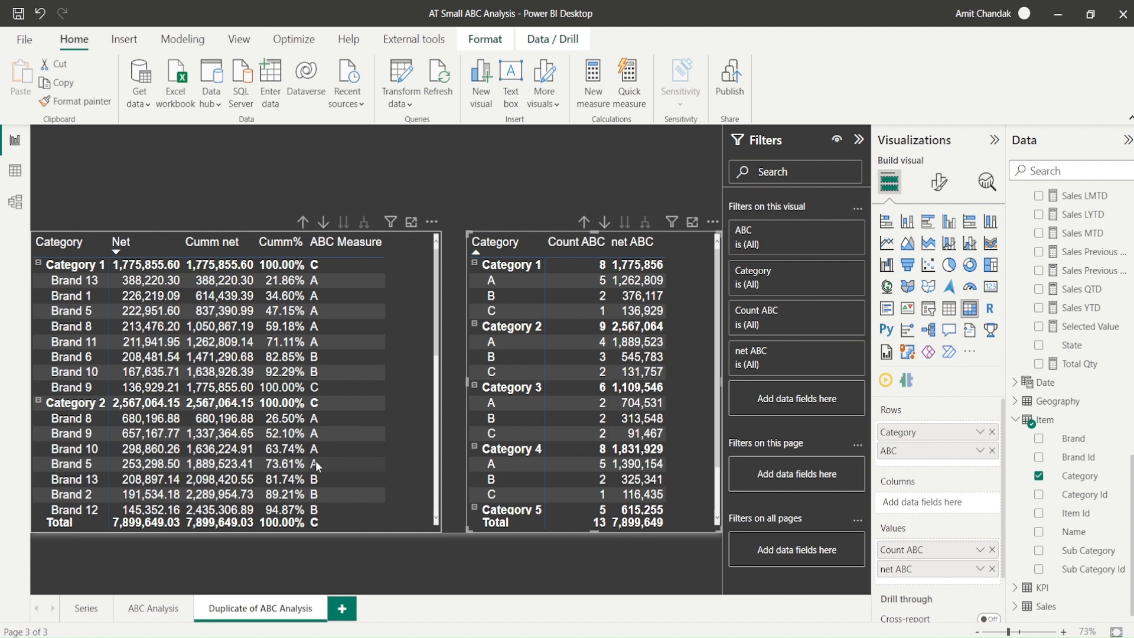
Compare each category's brand classes in the Brand matrix with the counts per class in the ABC summary matrix.
scroll(316, 460, down, 5)
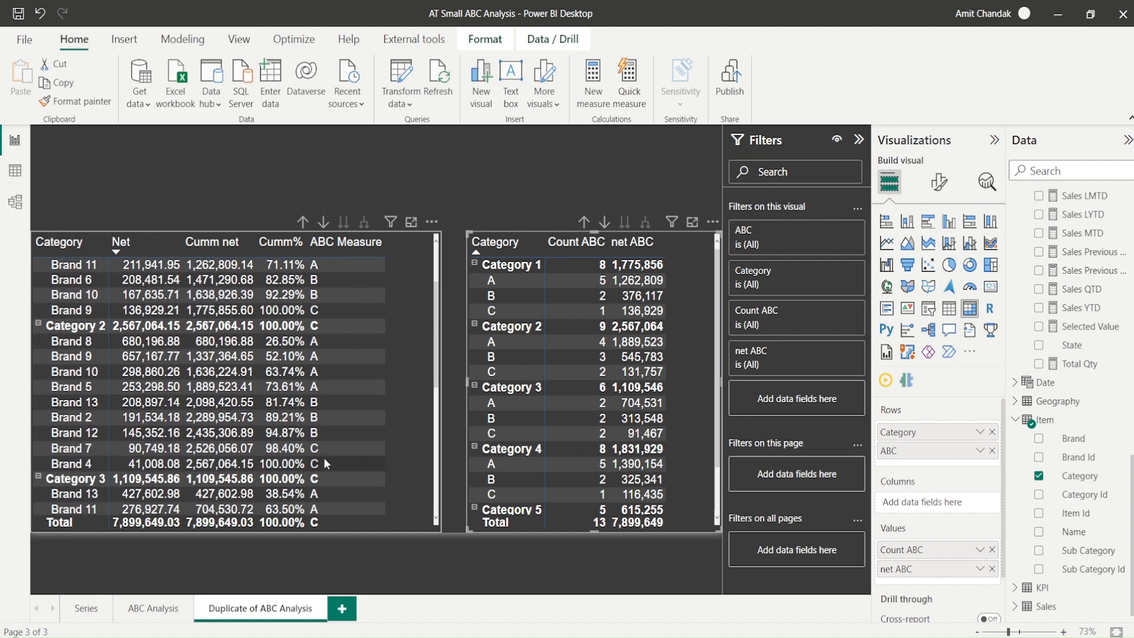
scroll(324, 457, down, 7)
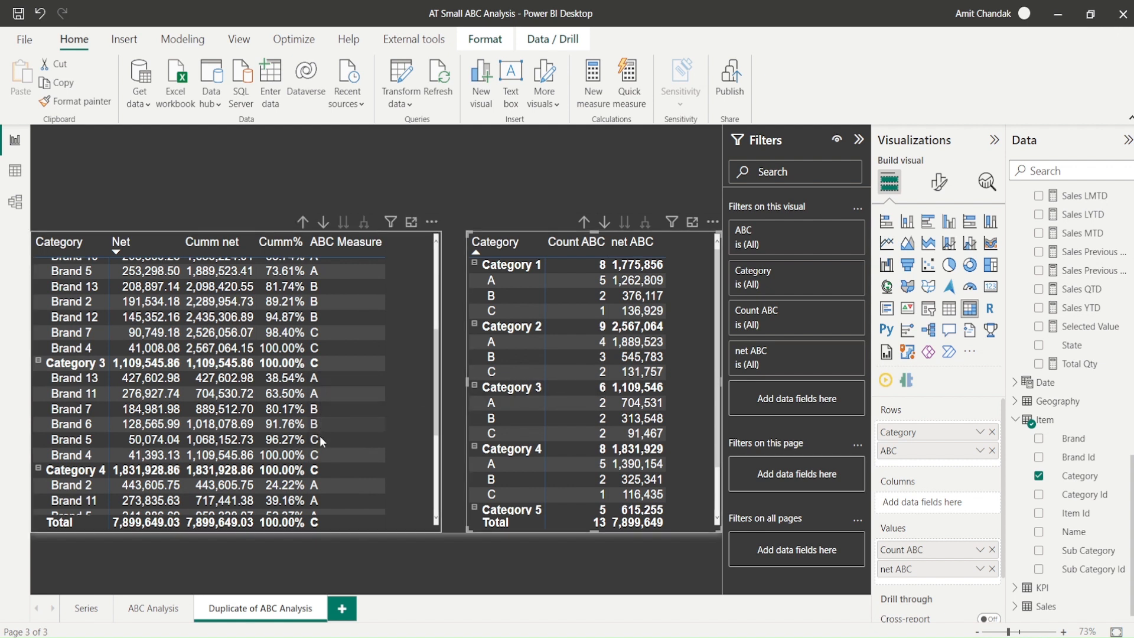
scroll(366, 431, down, 1)
scroll(409, 415, down, 2)
scroll(559, 395, down, 3)
scroll(316, 377, down, 3)
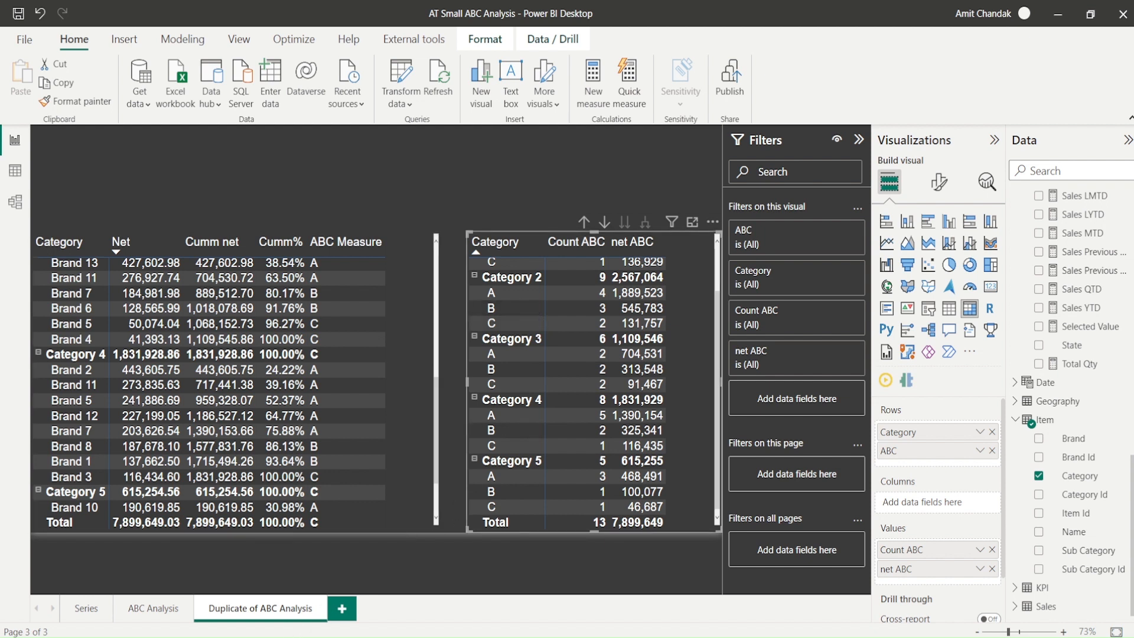
Rename the duplicated ABC Analysis page as Category ABC Analysis.
double_click(262, 608)
click(262, 608)
drag(262, 609, 205, 612)
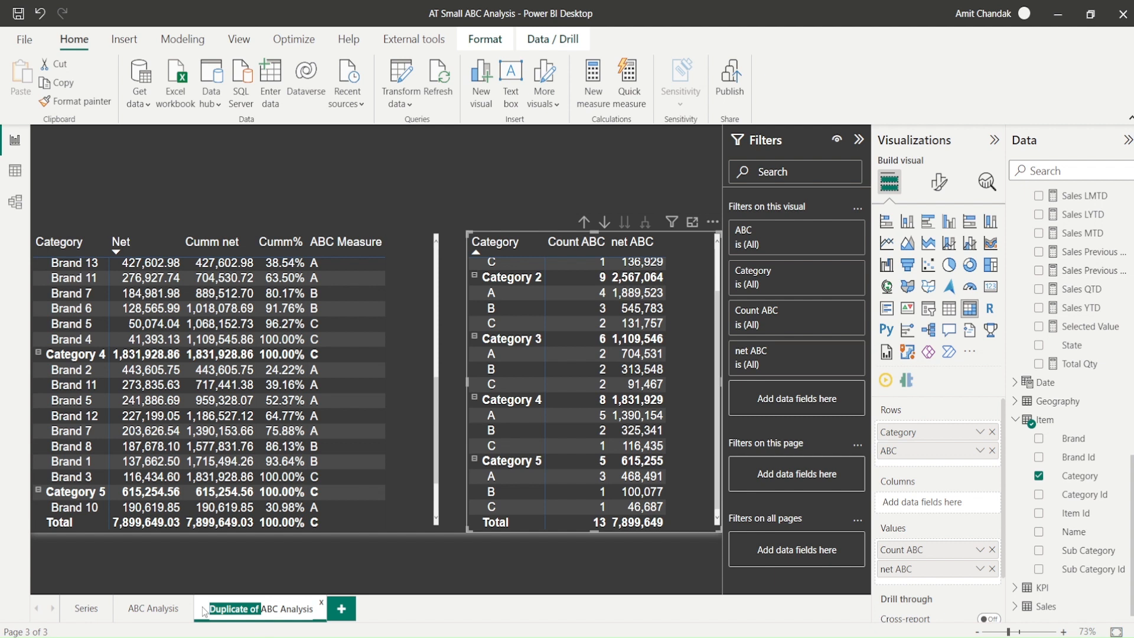
text(Category)
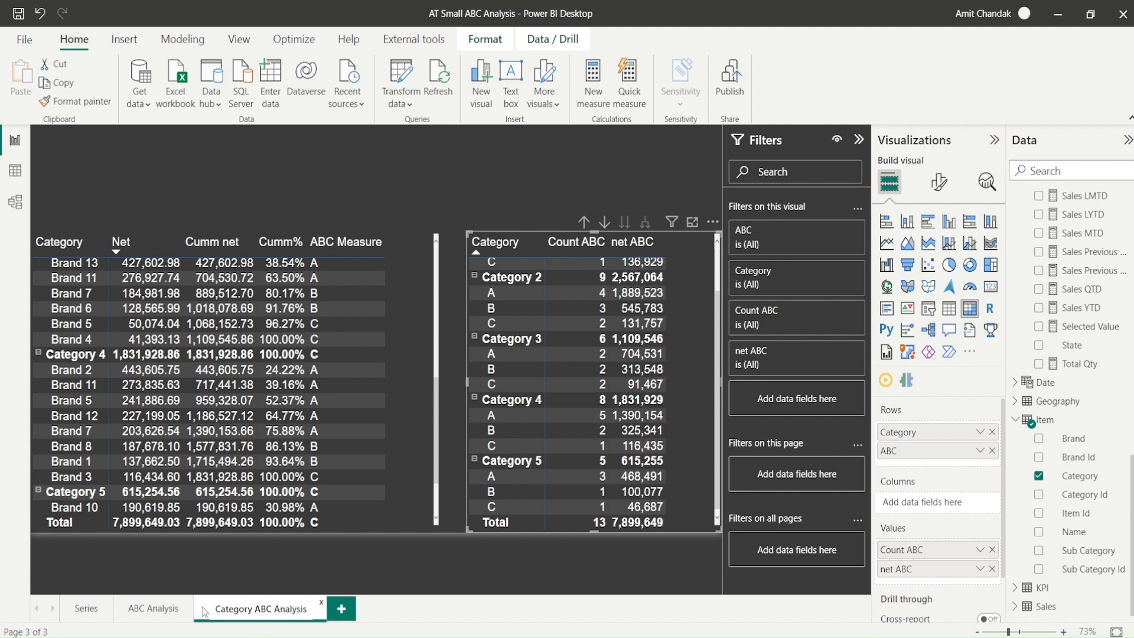
click(331, 580)
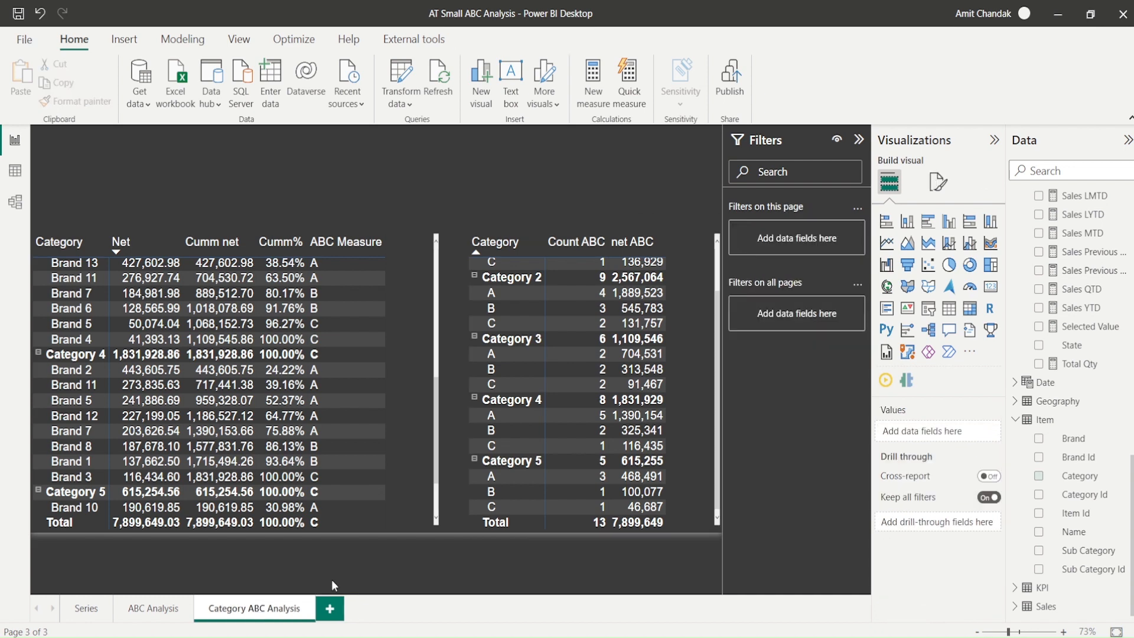
Duplicate the Category ABC Analysis page and rename the copy as Month year' ABC Analysis.
right_click(311, 605)
click(332, 534)
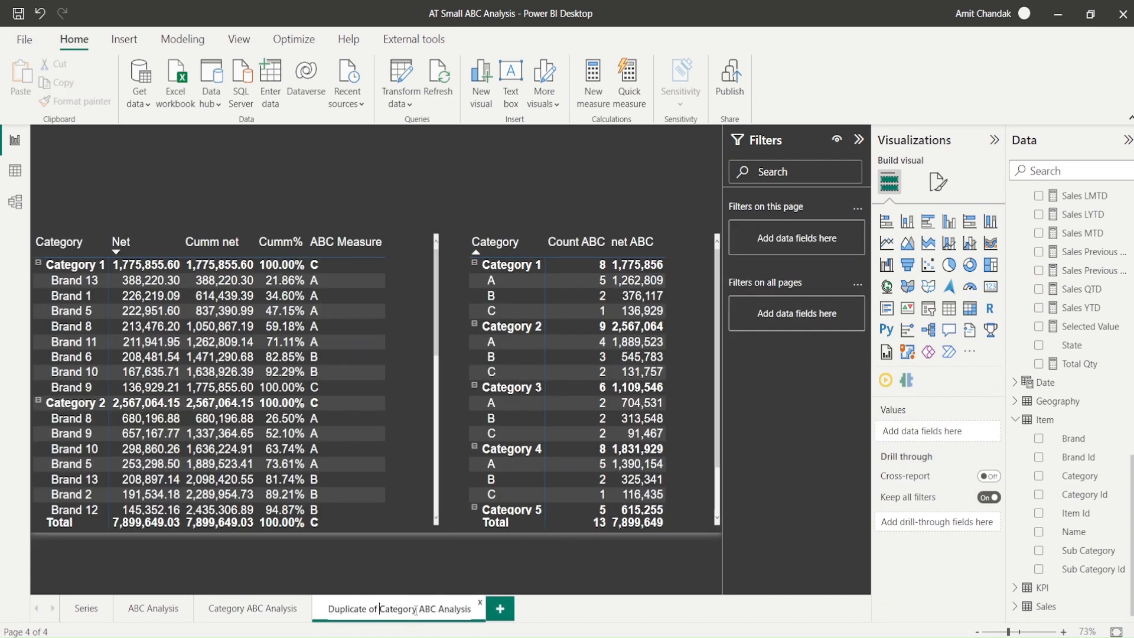
drag(417, 609, 269, 606)
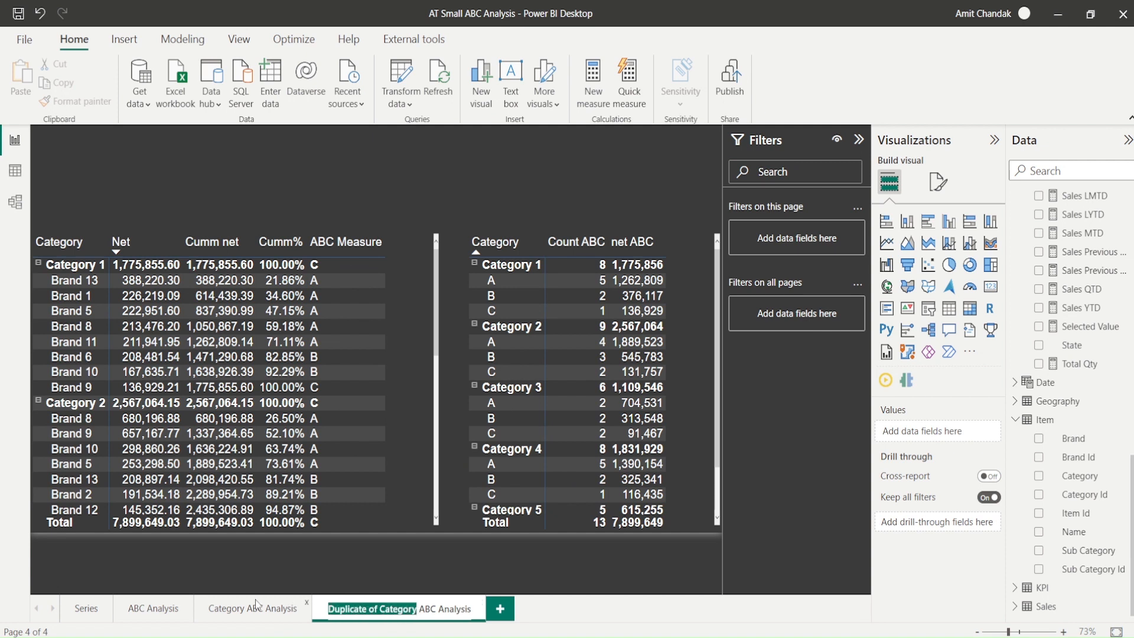
text(Month year)
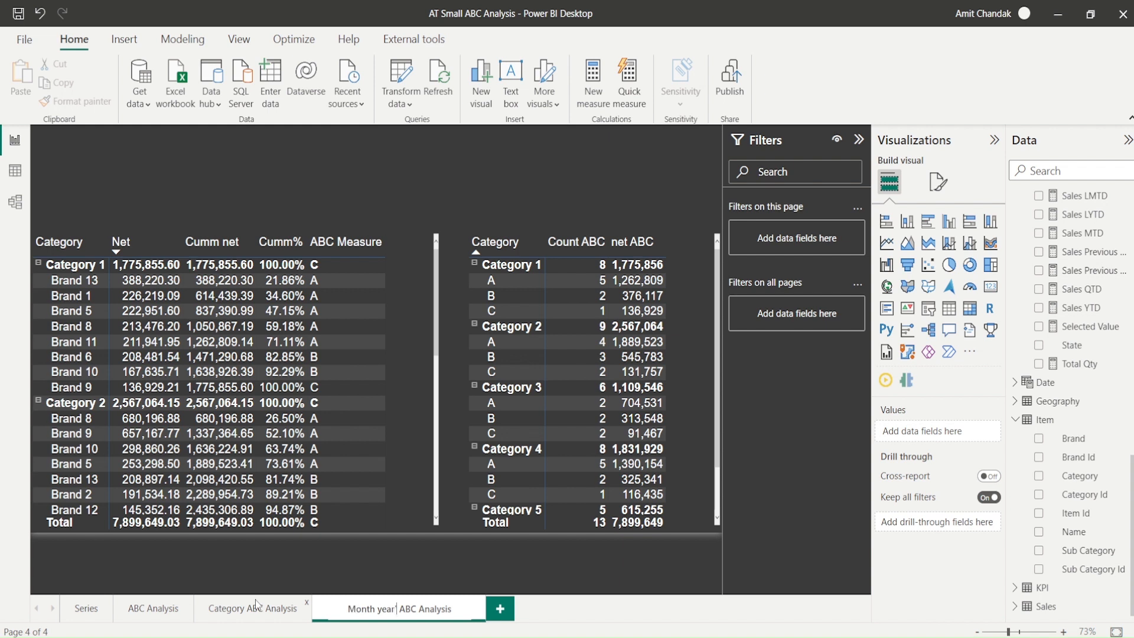
text(')
key(Return)
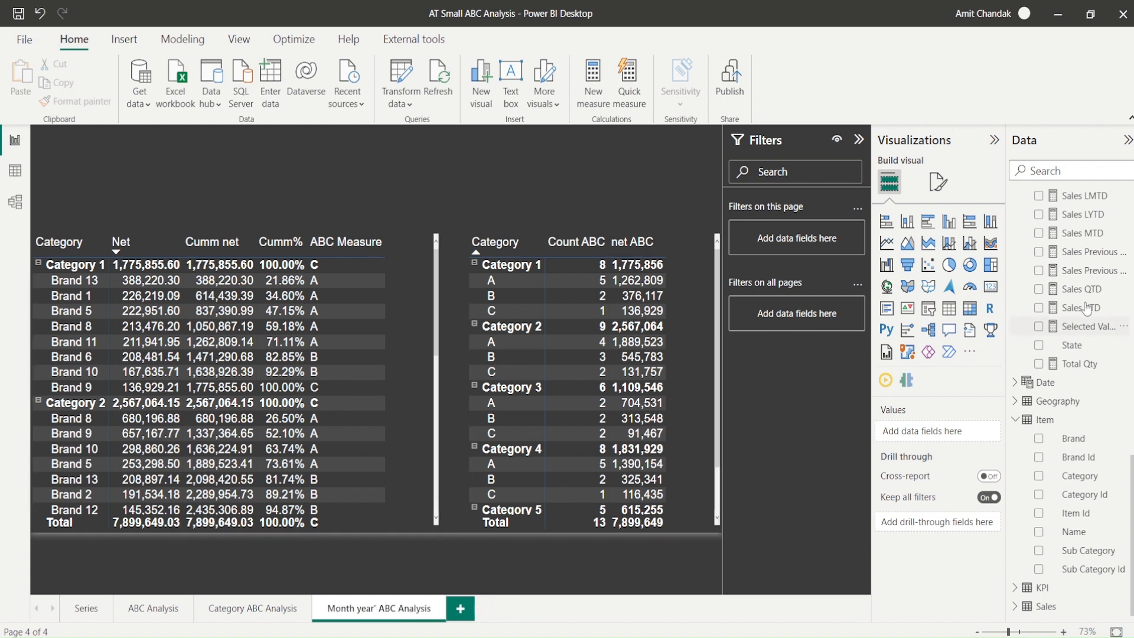
Replace Category with Month Year from the Date table in the Brand matrix's rows, and expand all months down one level.
scroll(1092, 286, up, 10)
scroll(1092, 285, up, 5)
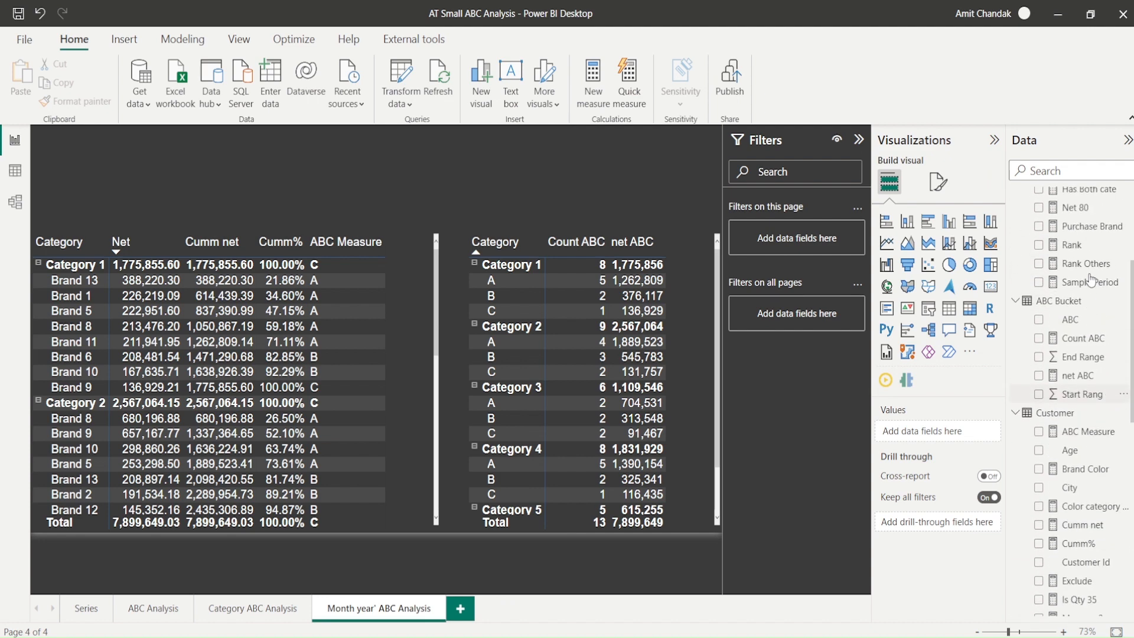
scroll(1092, 283, down, 5)
scroll(1092, 281, down, 5)
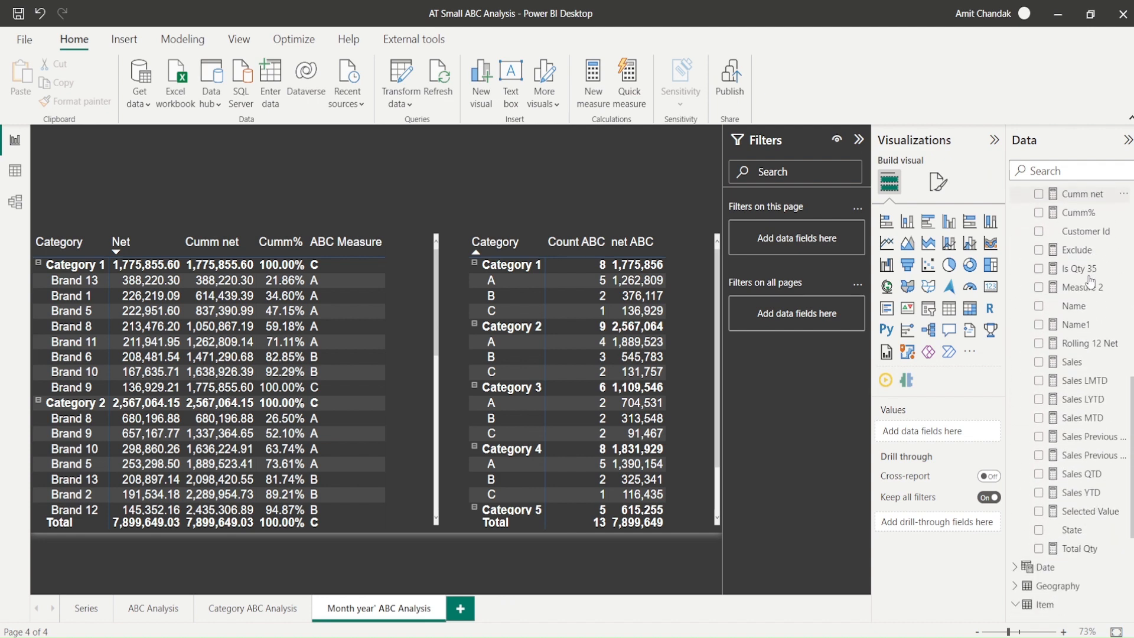
click(1023, 385)
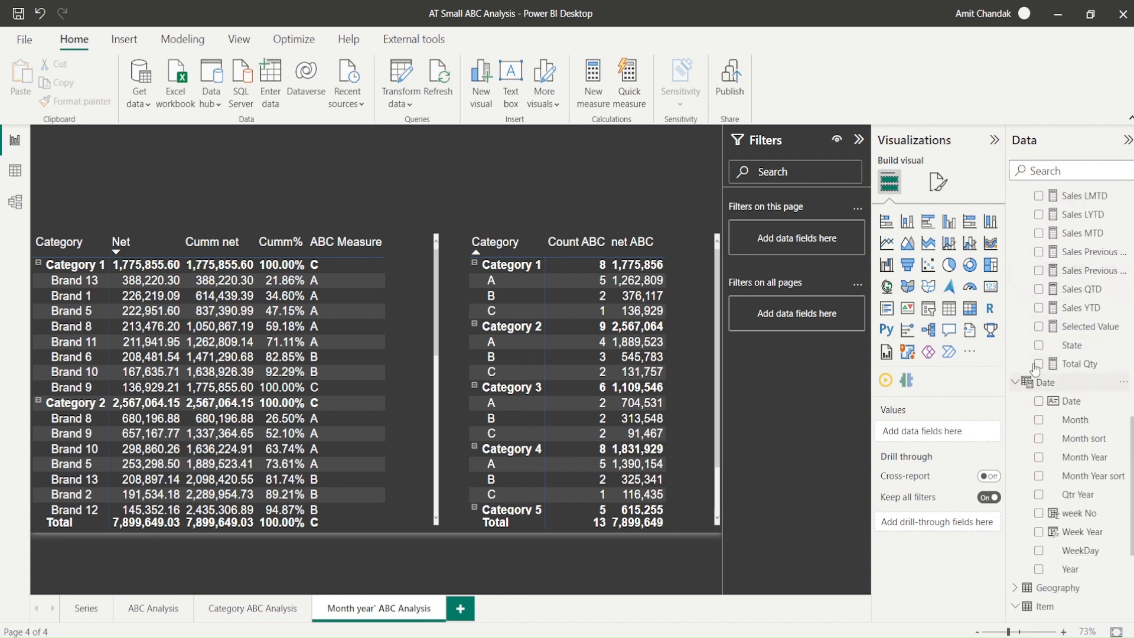
scroll(1099, 331, down, 3)
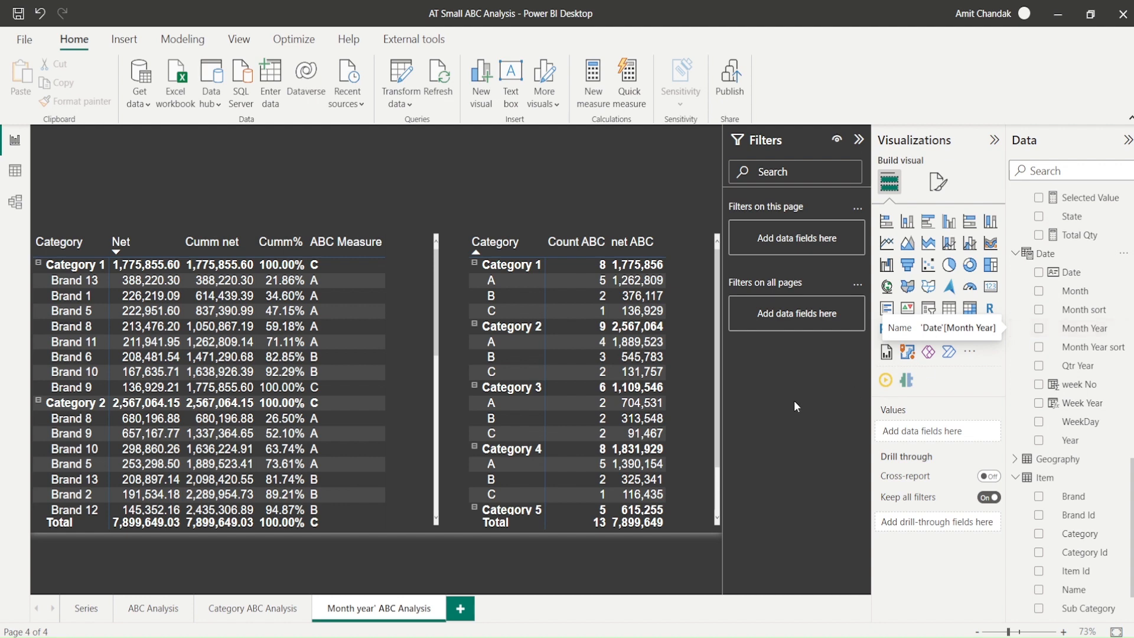
click(424, 342)
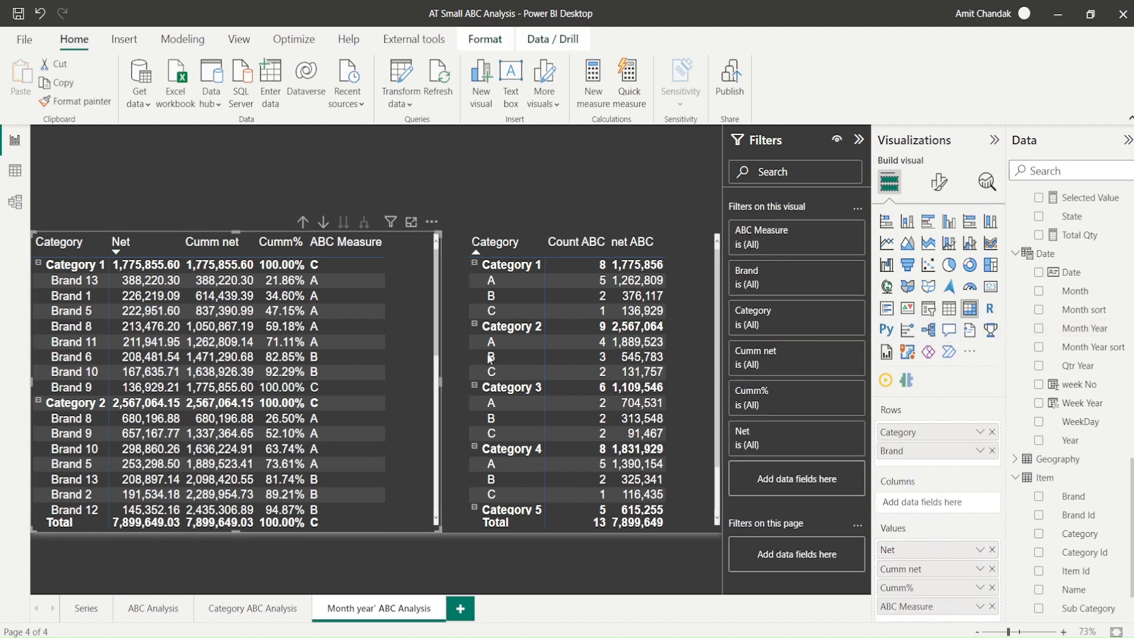
click(992, 431)
drag(1086, 323, 962, 435)
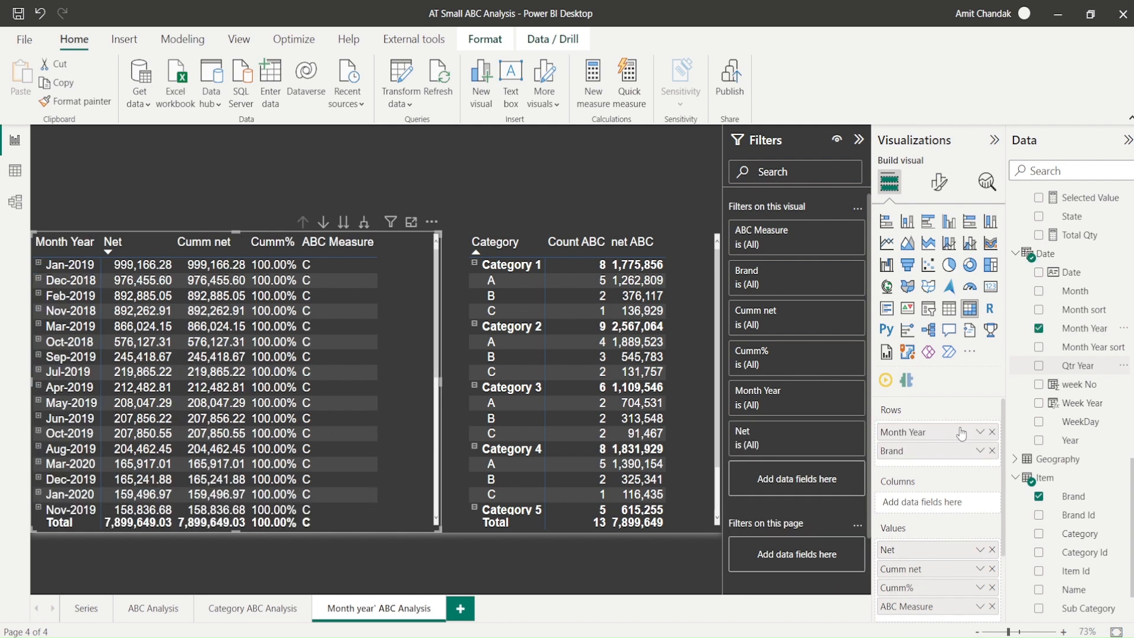
click(363, 221)
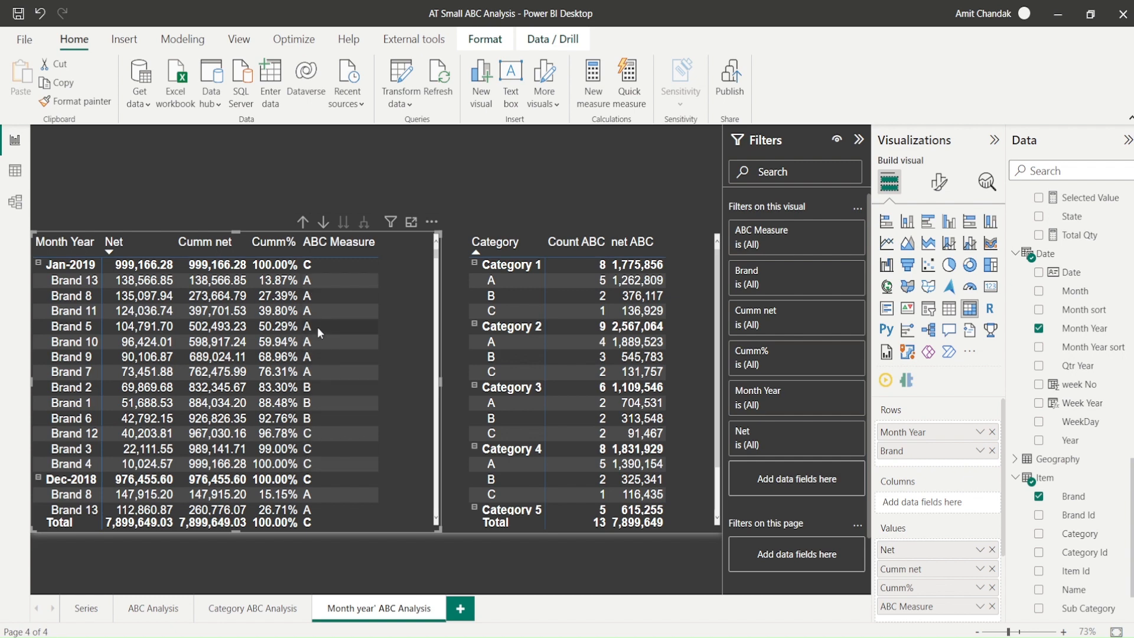
Sort the Brand matrix by ascending Month Year and inspect the ABC Measure values for the earliest months.
scroll(349, 299, down, 4)
scroll(349, 299, up, 4)
click(72, 260)
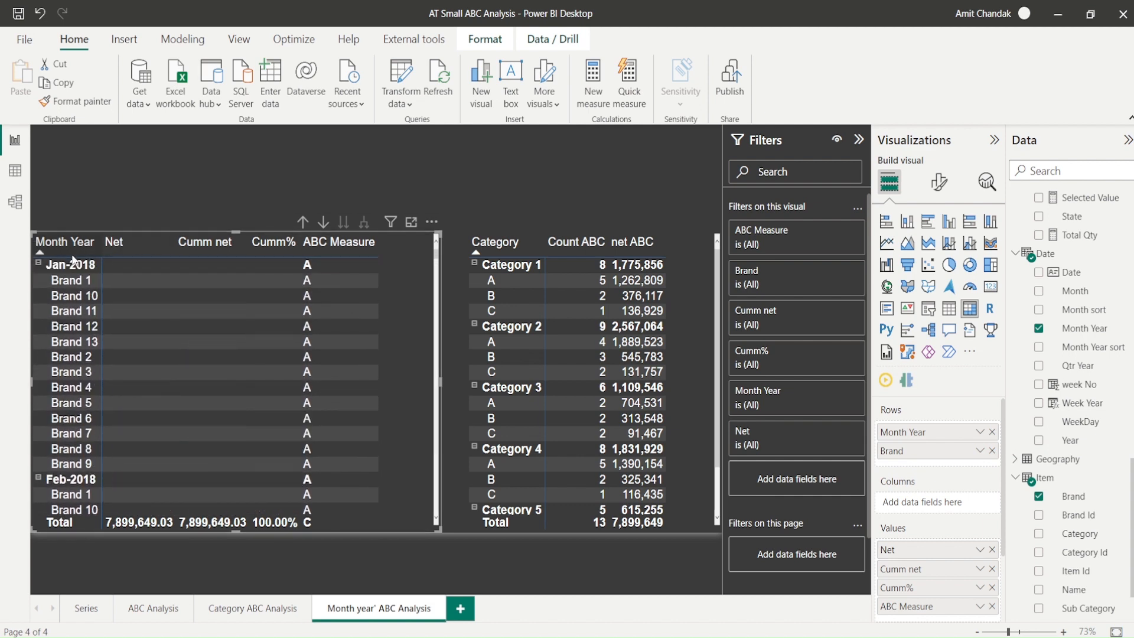
scroll(122, 313, down, 10)
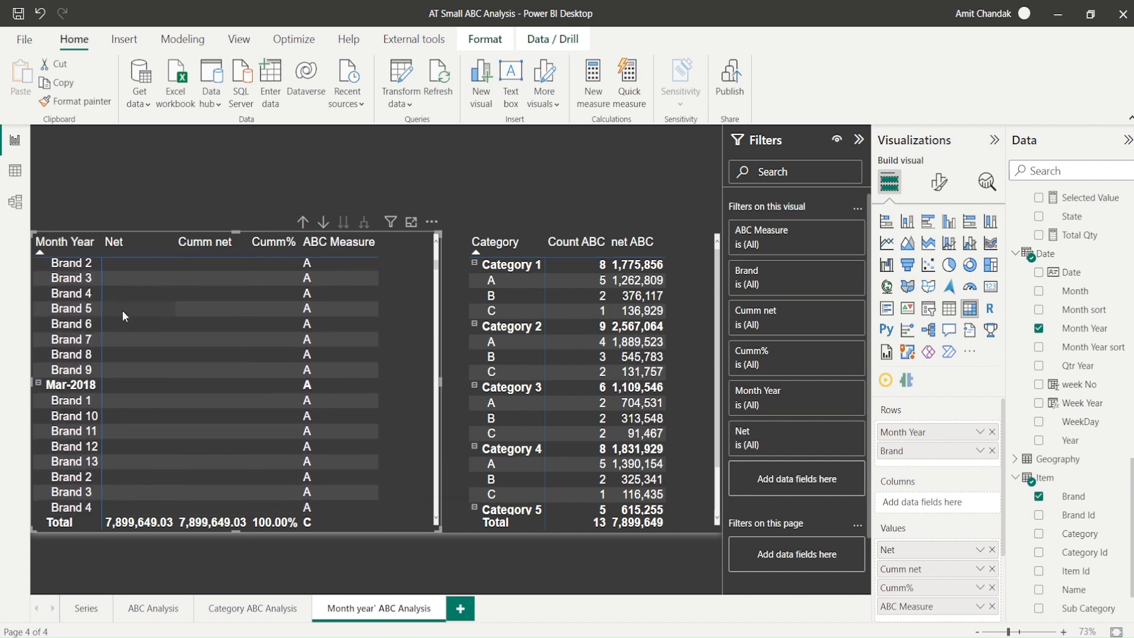
scroll(122, 311, down, 15)
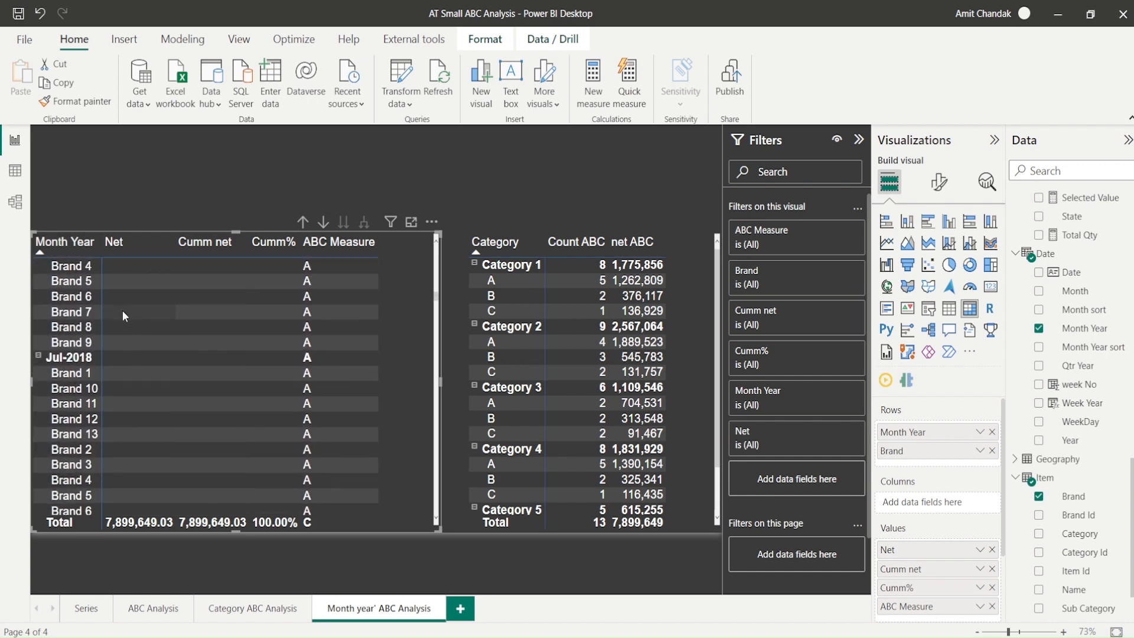
scroll(128, 324, down, 9)
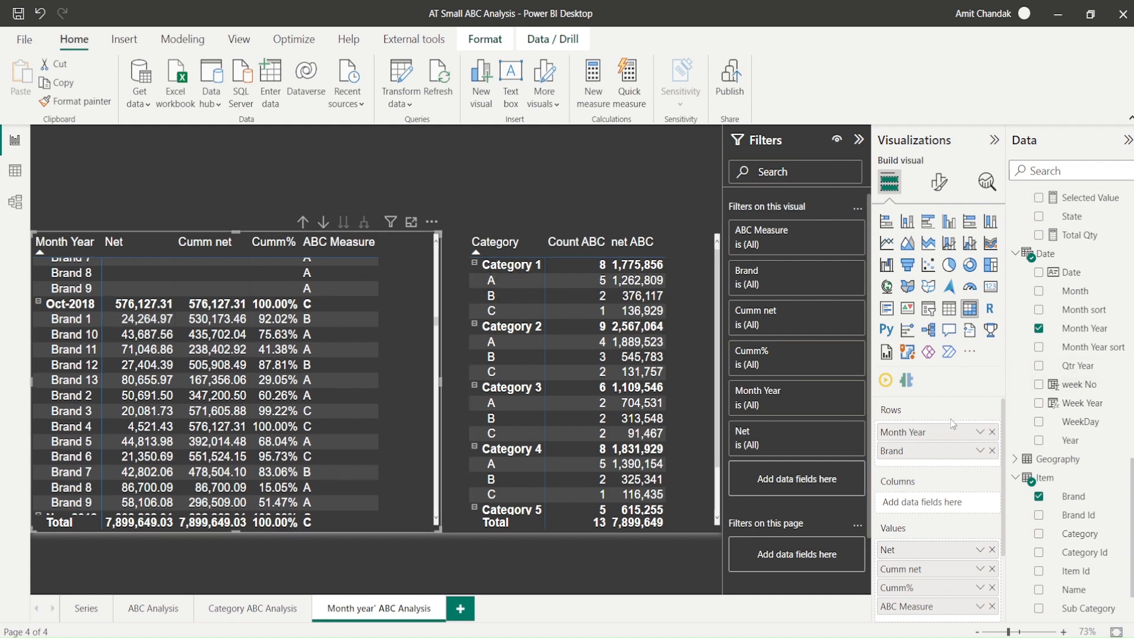
Replace Category with Month Year from the Date table in the ABC summary matrix's rows, and expand all months down one level.
click(681, 351)
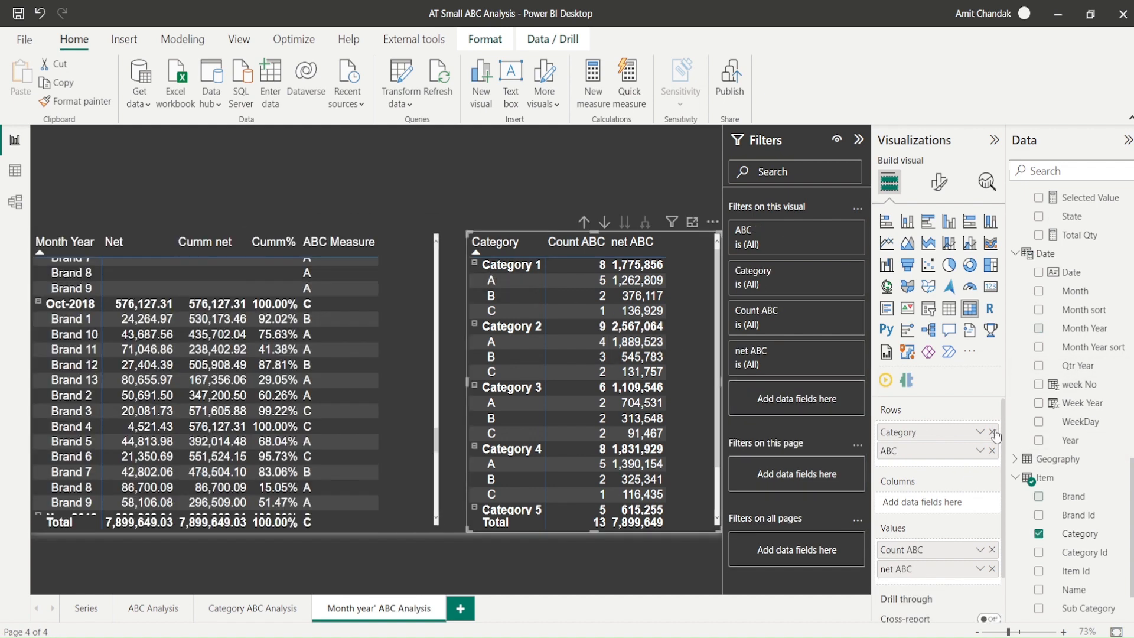
click(993, 434)
scroll(1101, 319, down, 2)
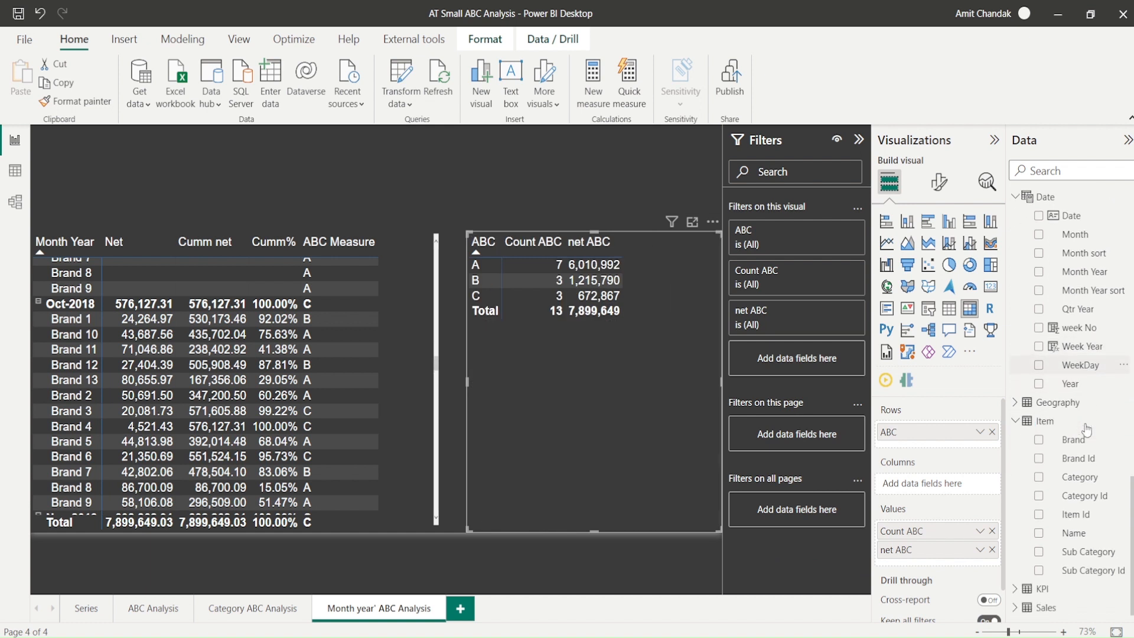
scroll(1100, 319, up, 2)
drag(1087, 353, 960, 431)
scroll(591, 363, down, 1)
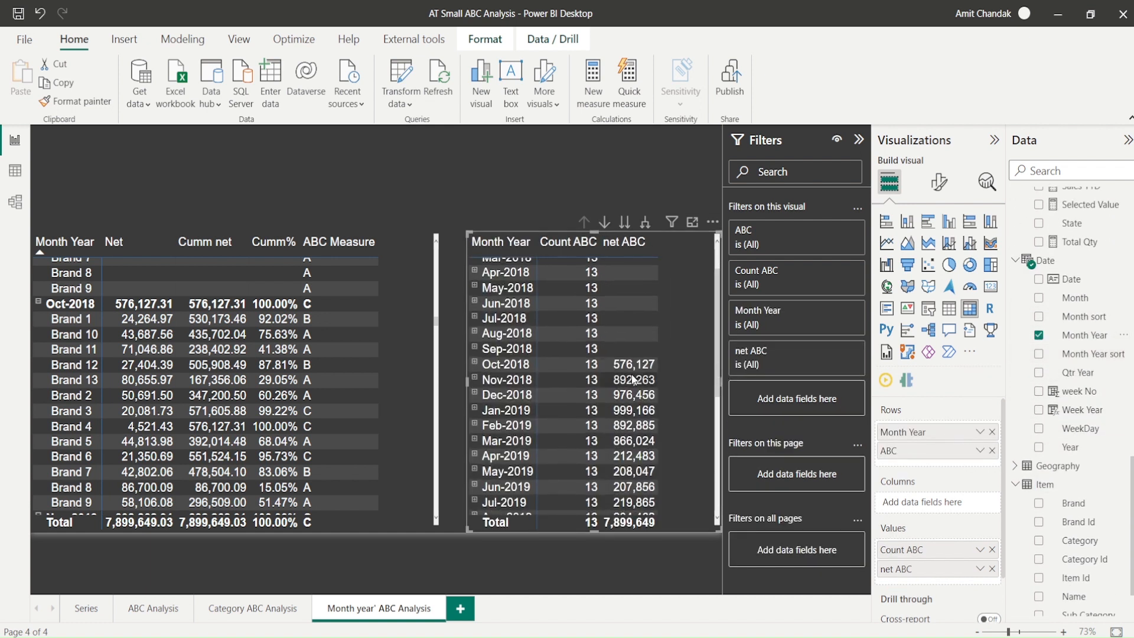
click(645, 222)
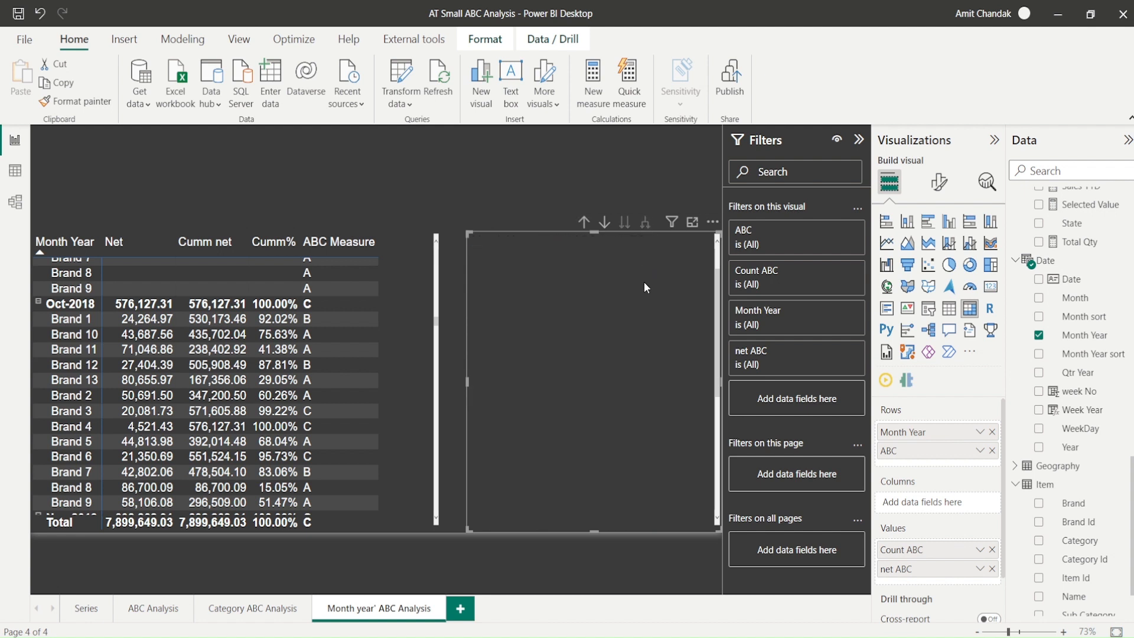
scroll(608, 354, down, 3)
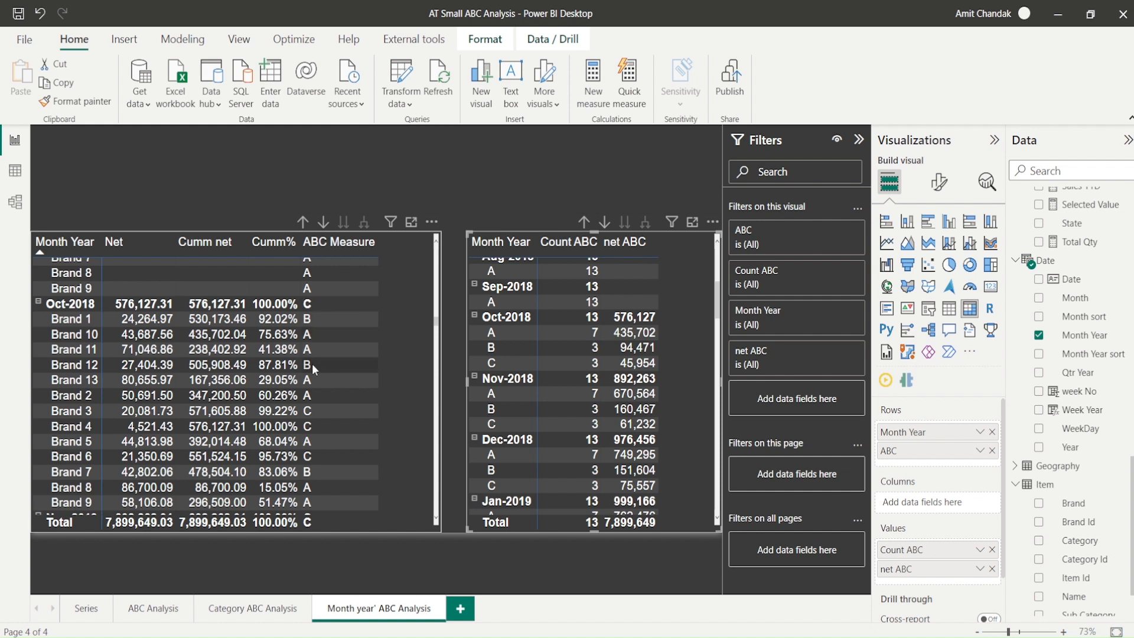
Sort the Brand matrix by descending Net and compare its monthly A, B and C brands with the class counts in the summary matrix.
click(143, 249)
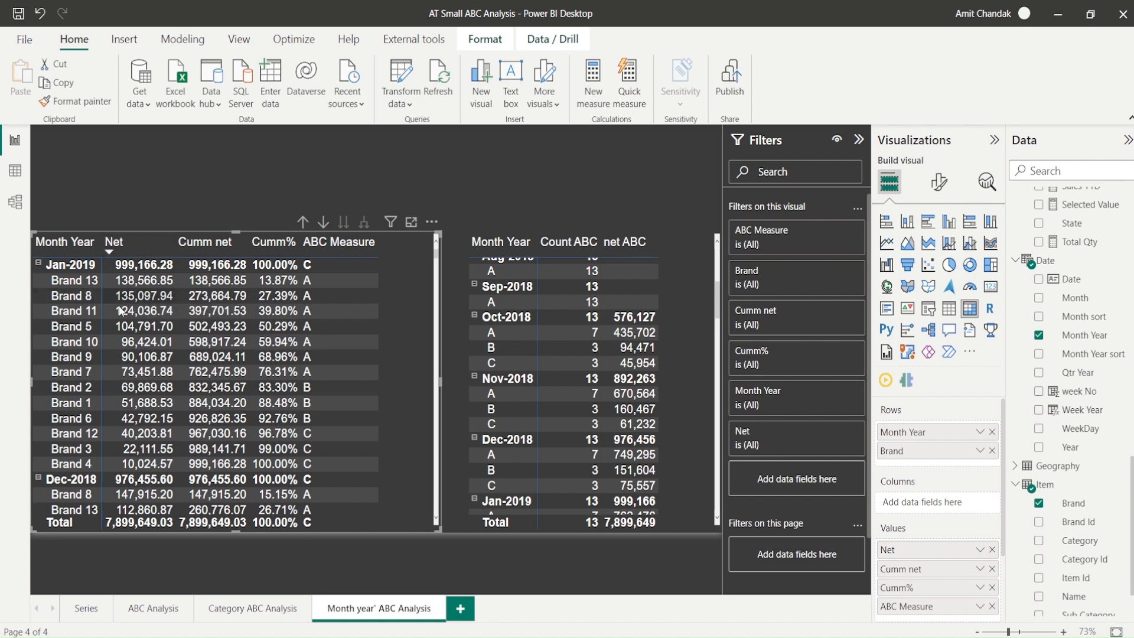
scroll(195, 331, down, 3)
scroll(288, 342, down, 9)
scroll(288, 343, down, 5)
scroll(288, 343, up, 10)
scroll(288, 344, up, 5)
scroll(546, 344, down, 10)
scroll(546, 343, up, 7)
scroll(546, 342, up, 5)
scroll(546, 343, down, 5)
scroll(546, 342, down, 1)
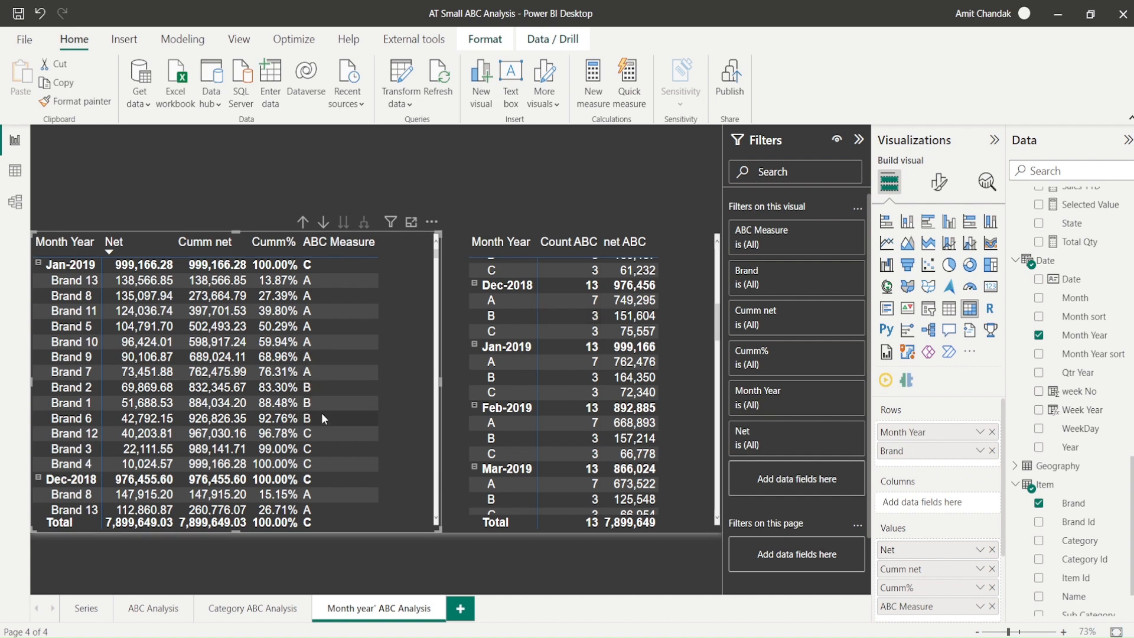
scroll(329, 421, down, 3)
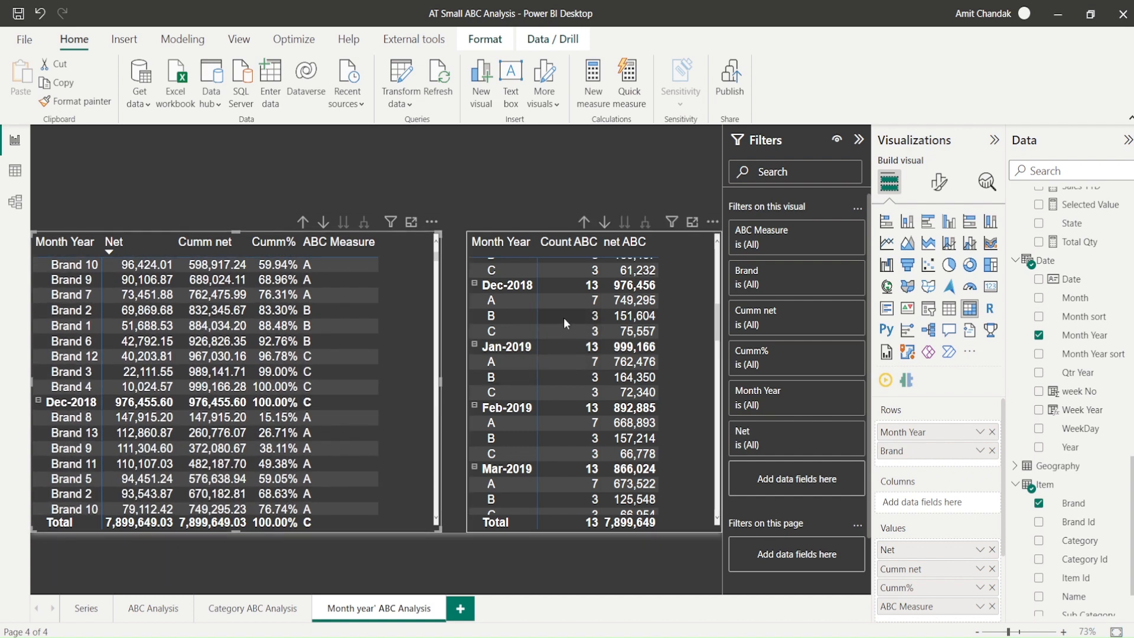
scroll(310, 417, down, 3)
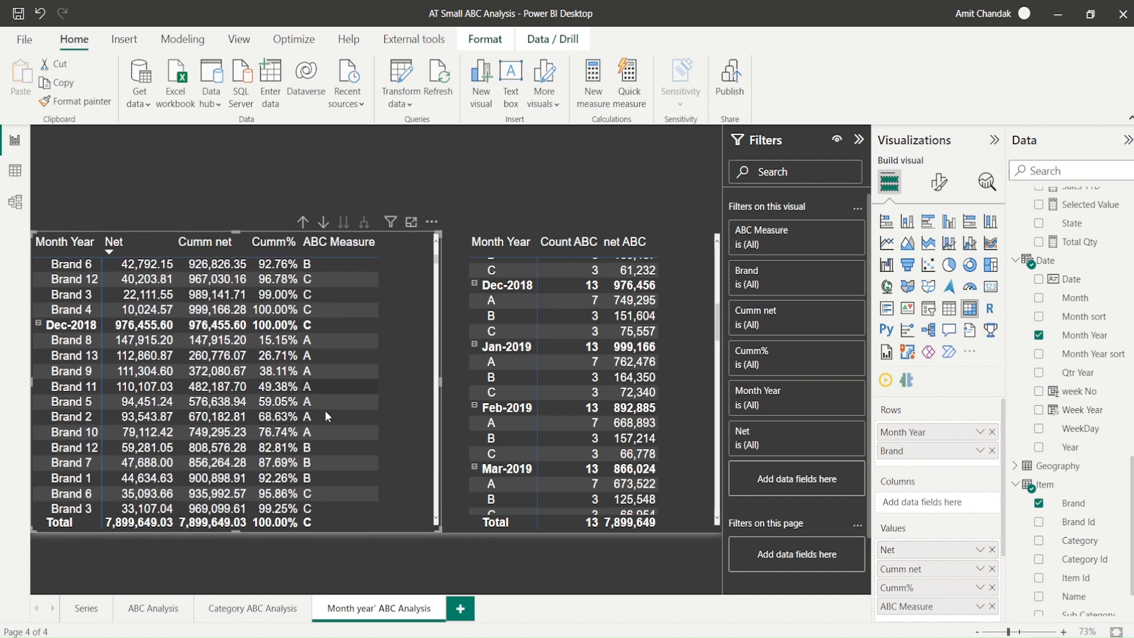
scroll(319, 458, down, 1)
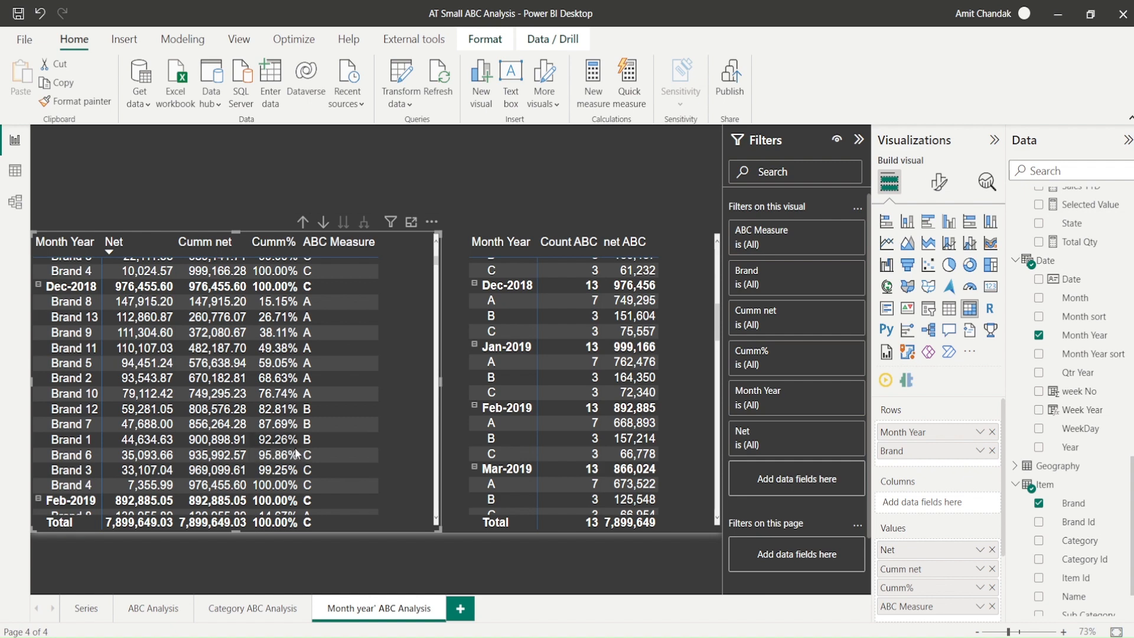
scroll(306, 452, down, 2)
scroll(306, 452, down, 3)
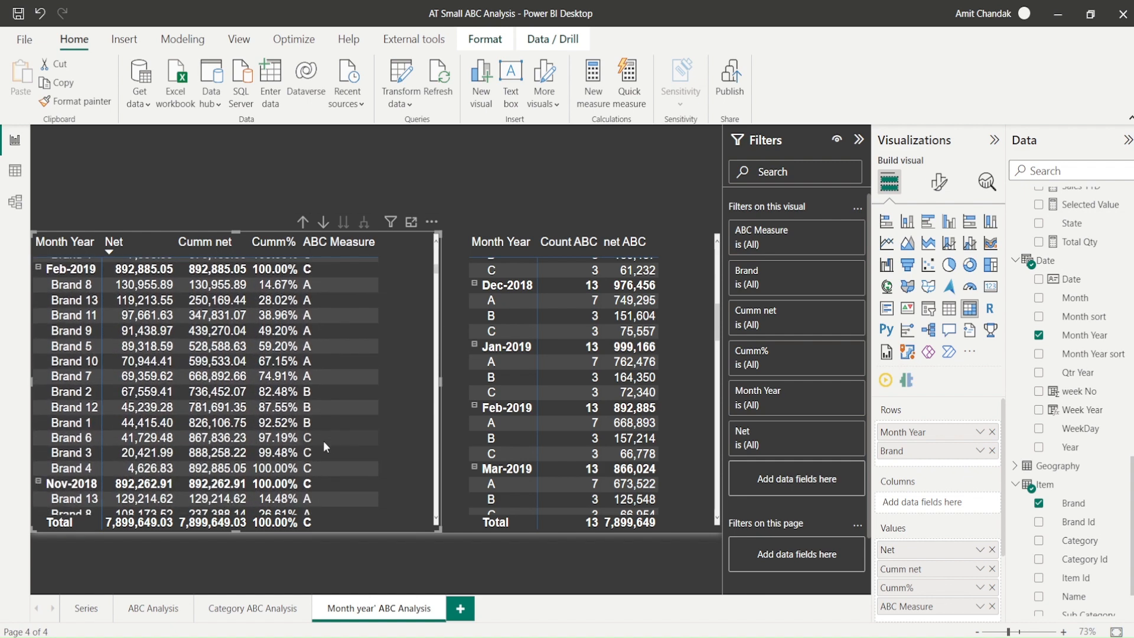
Examine Count ABC and net ABC per class for every month in the summary matrix, including the earliest months.
scroll(562, 395, down, 3)
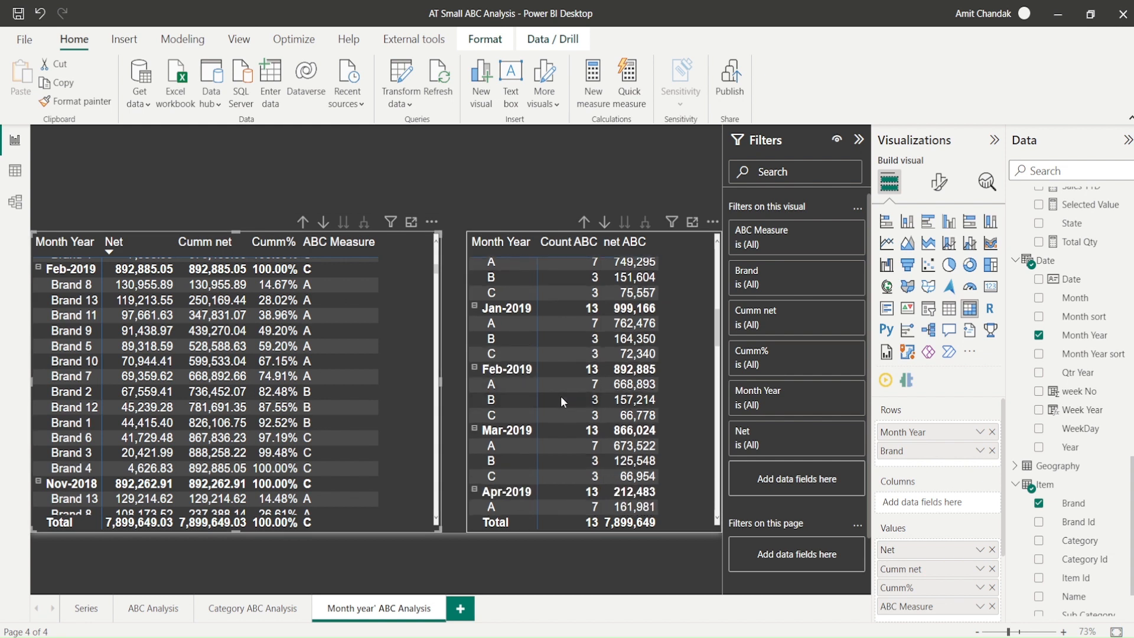
scroll(562, 396, down, 8)
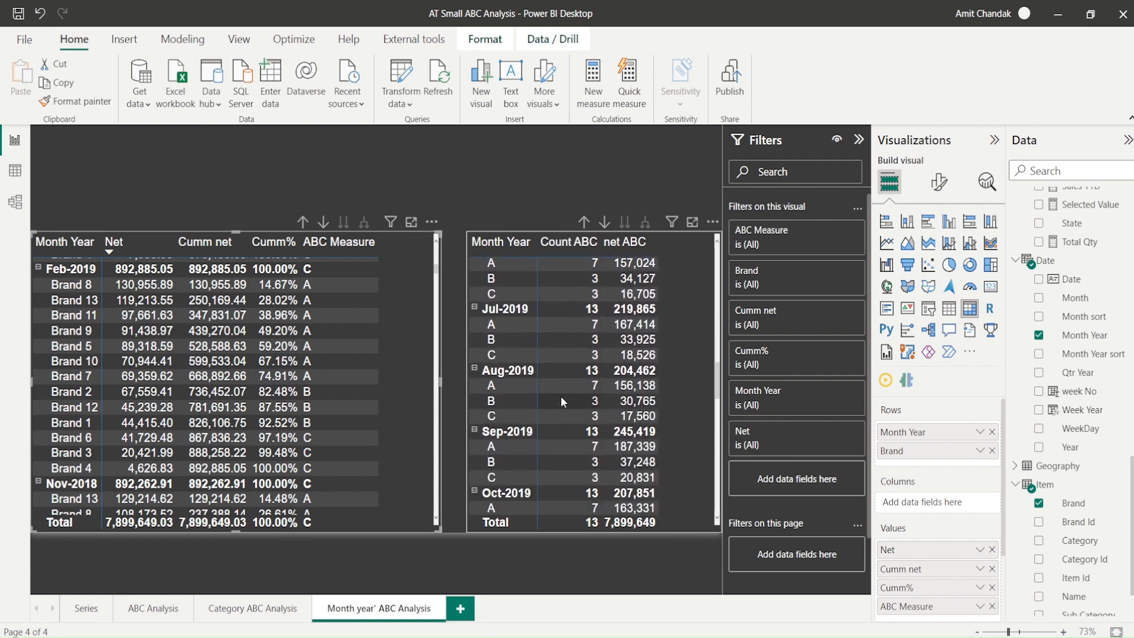
scroll(561, 396, down, 10)
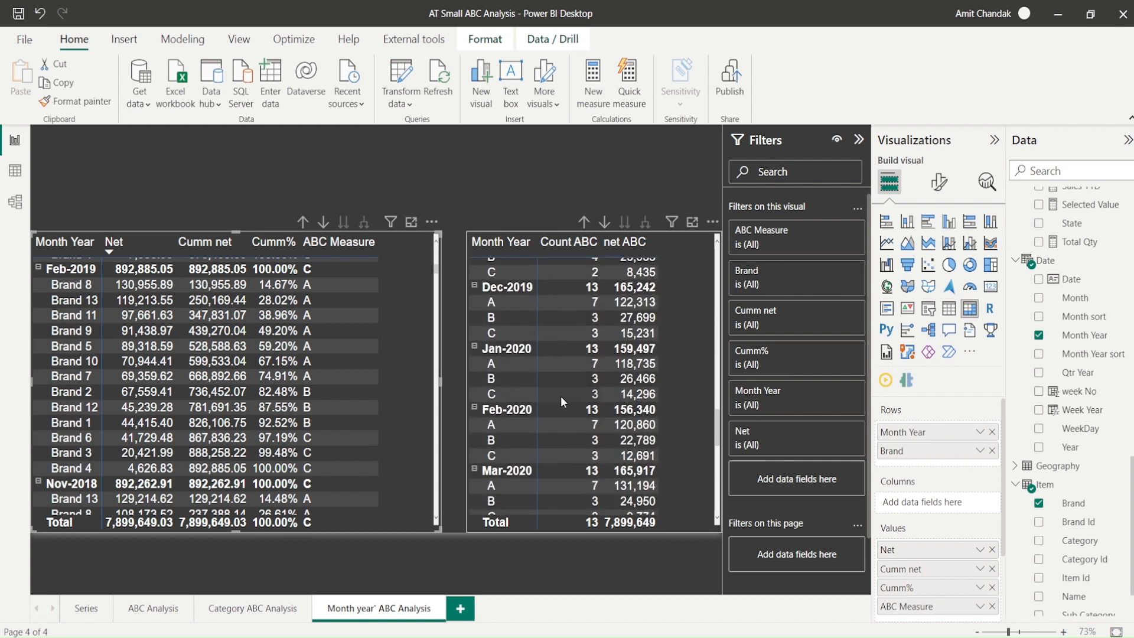
scroll(562, 396, down, 10)
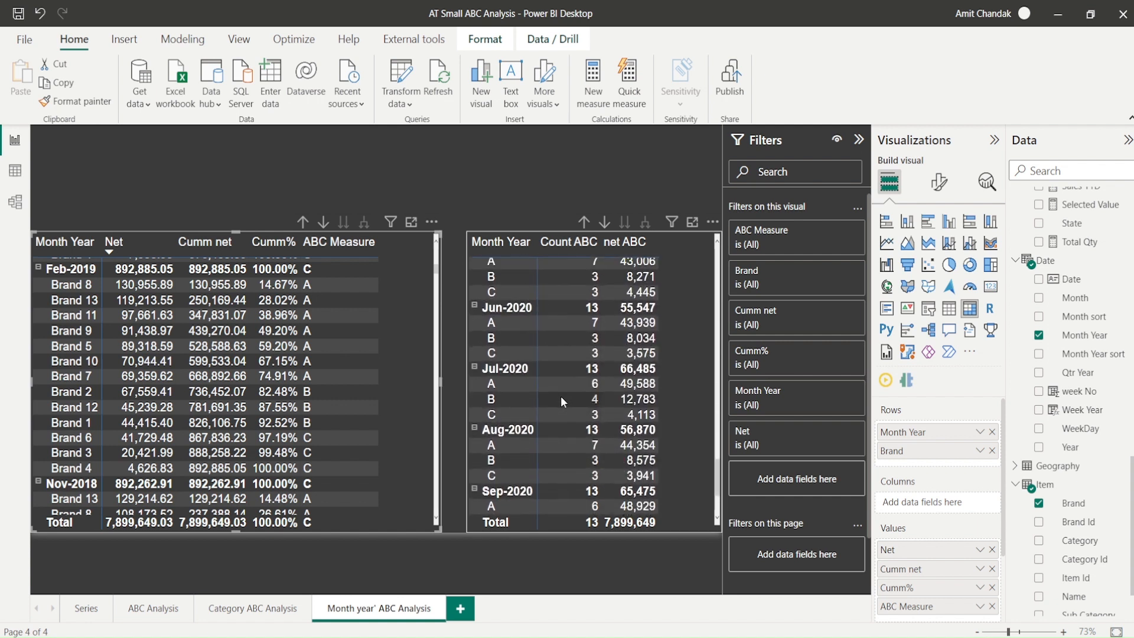
scroll(561, 396, down, 2)
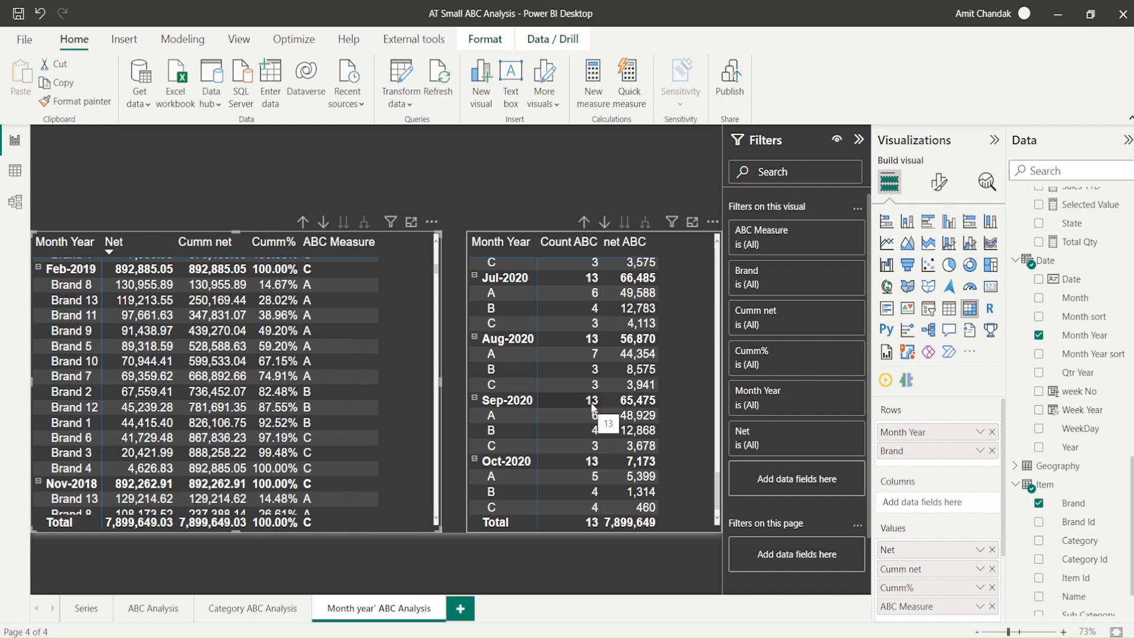
scroll(580, 405, up, 15)
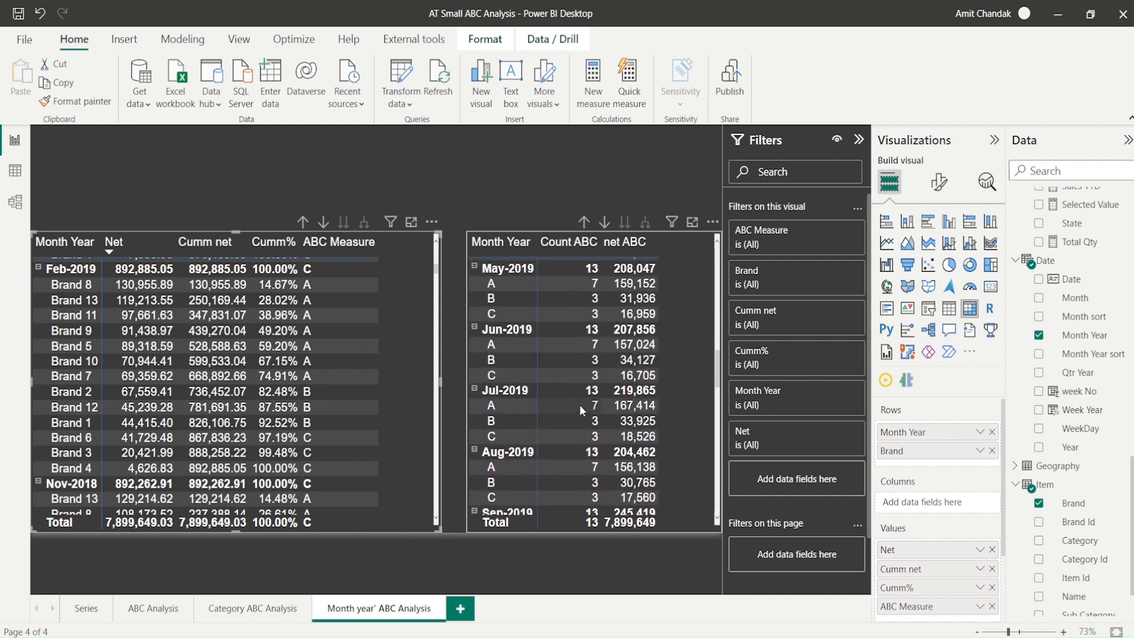
scroll(580, 405, up, 15)
scroll(579, 405, up, 1)
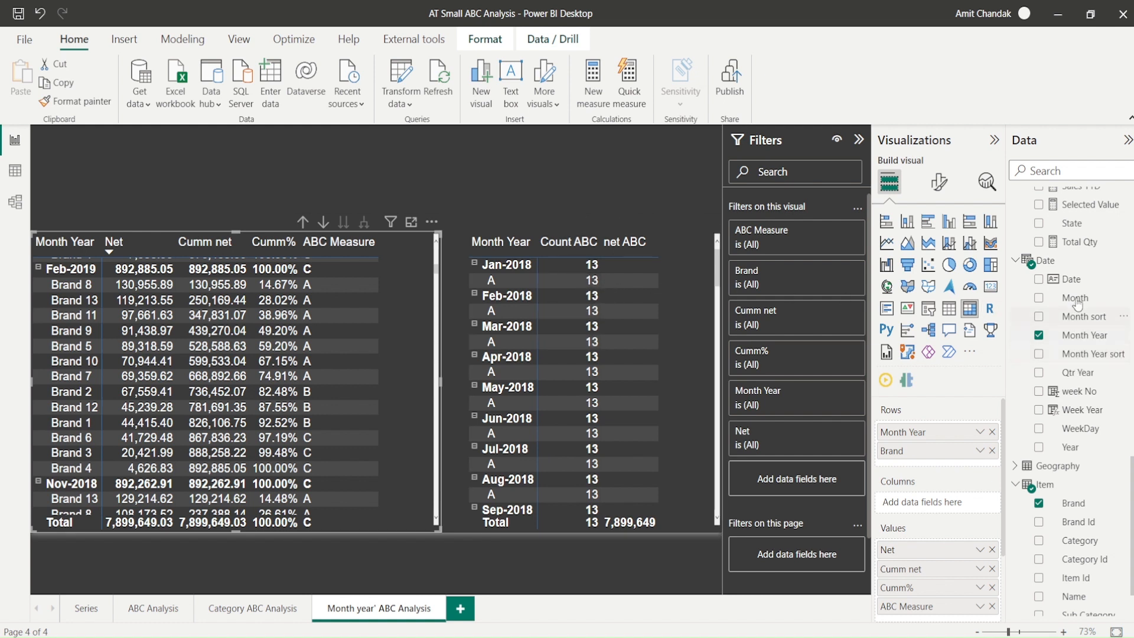
Add the condition && not(ISBLANK([net])) to the FILTER expression of the Count ABC measure and commit the formula.
scroll(1076, 307, up, 10)
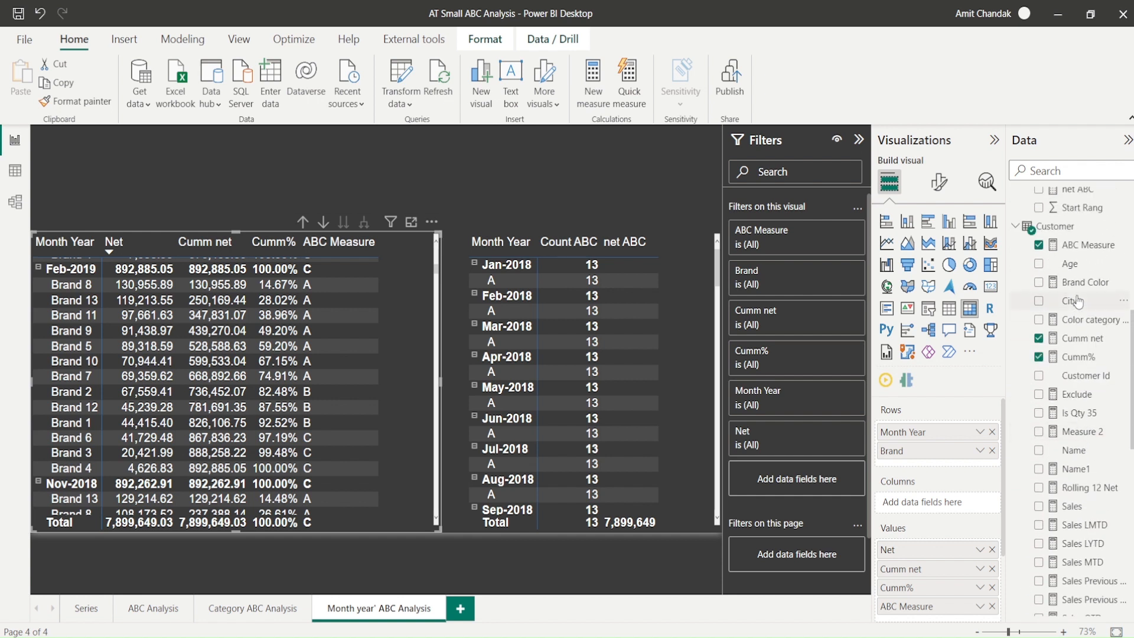
scroll(1081, 340, down, 2)
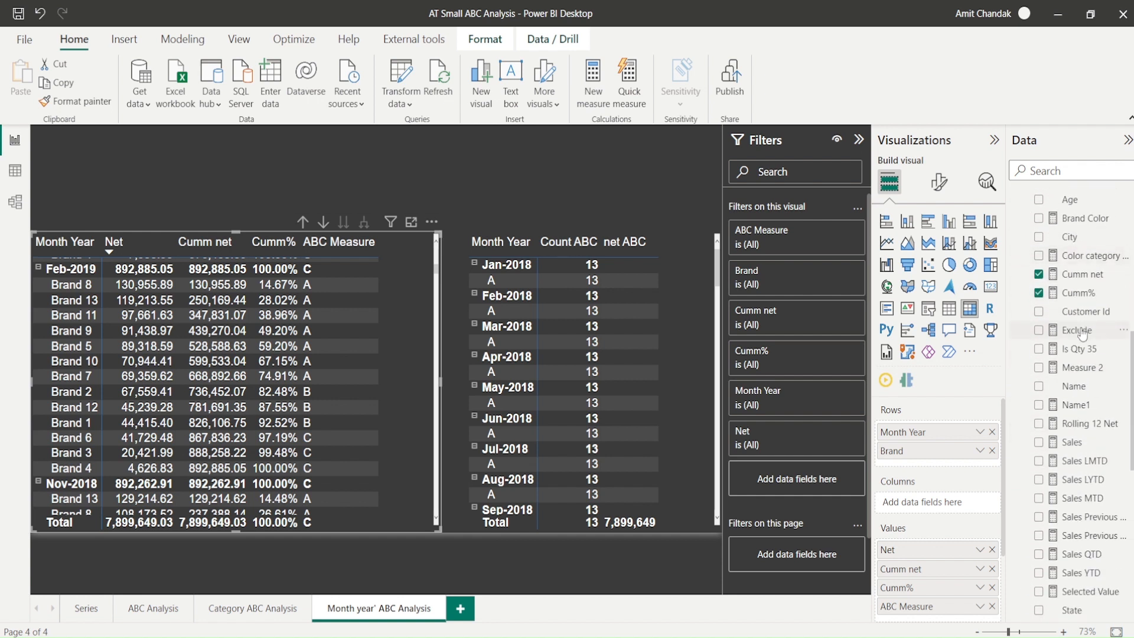
scroll(1083, 335, up, 4)
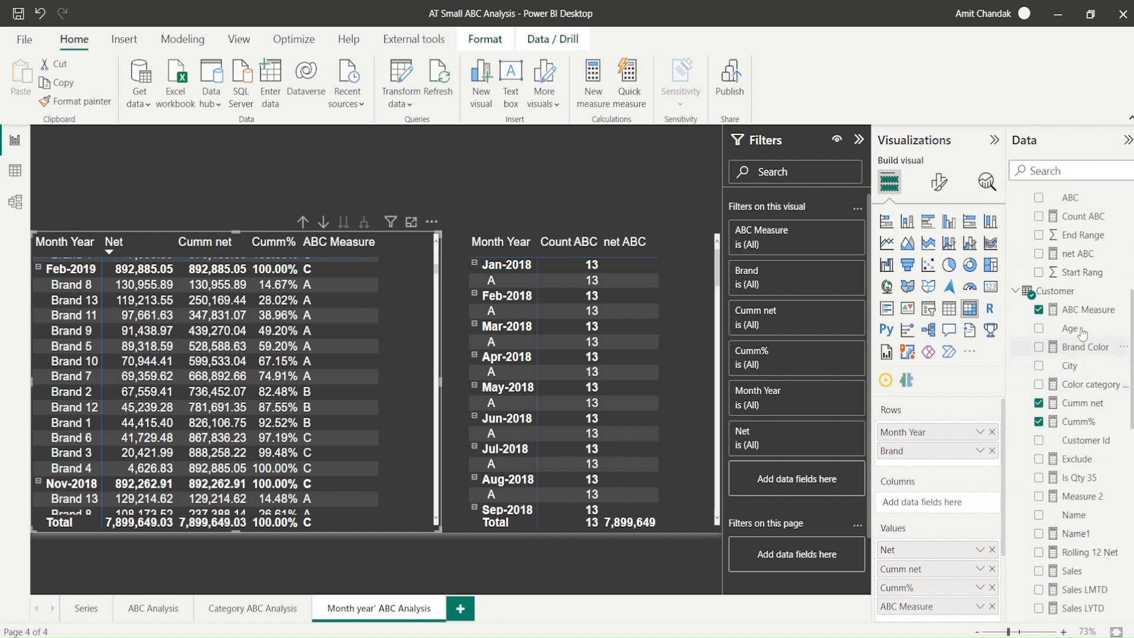
click(1077, 219)
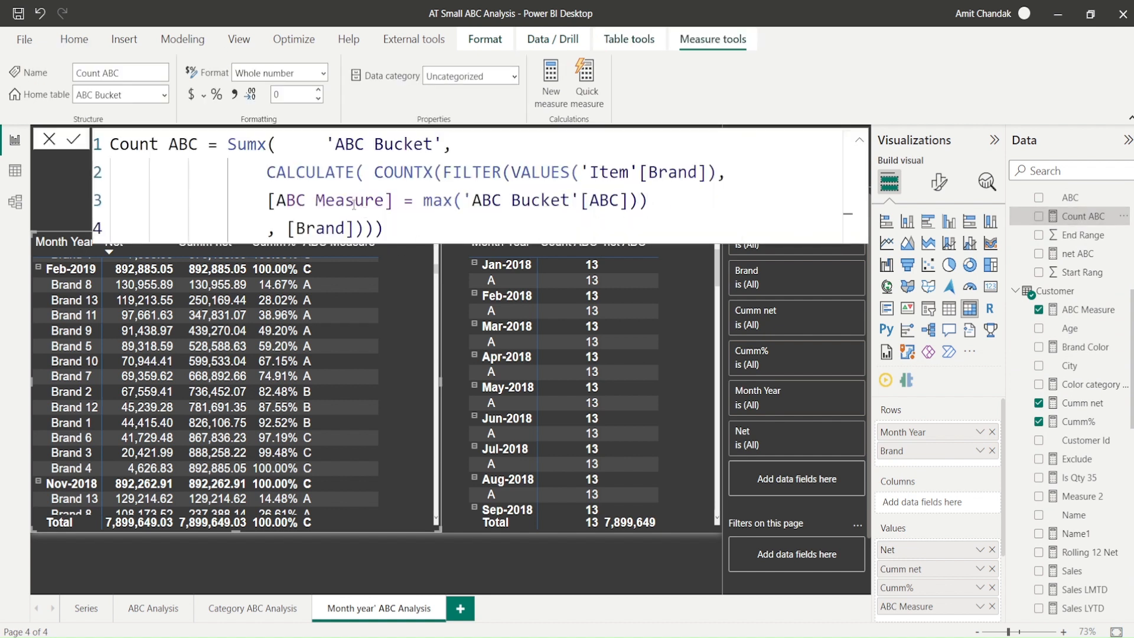
click(640, 203)
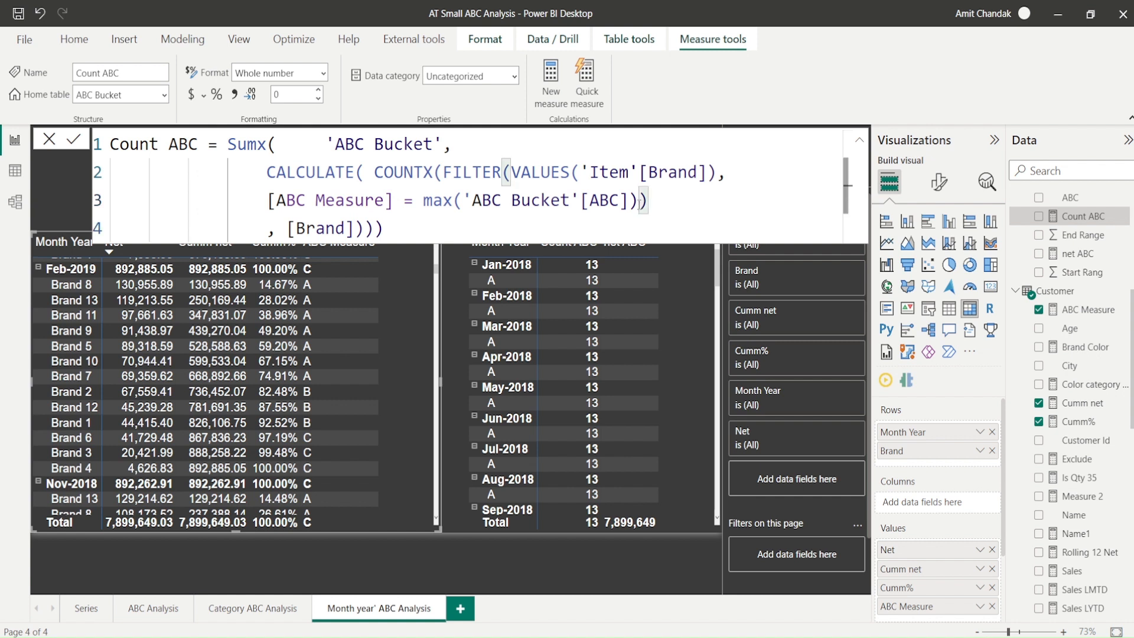
text(&& not(isbl)
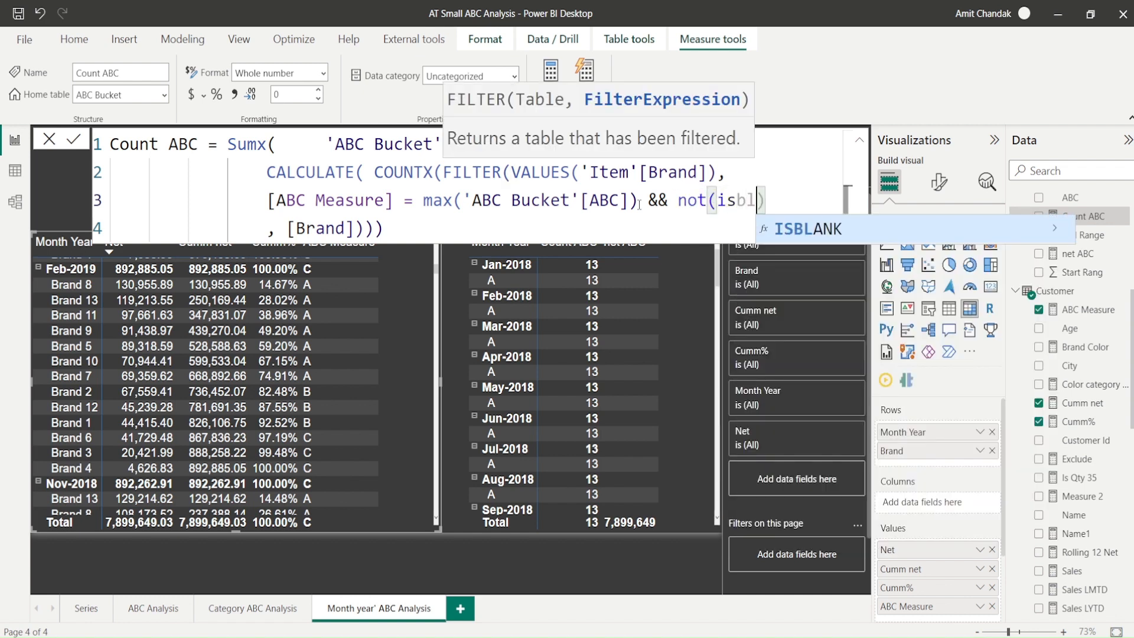
key(Tab)
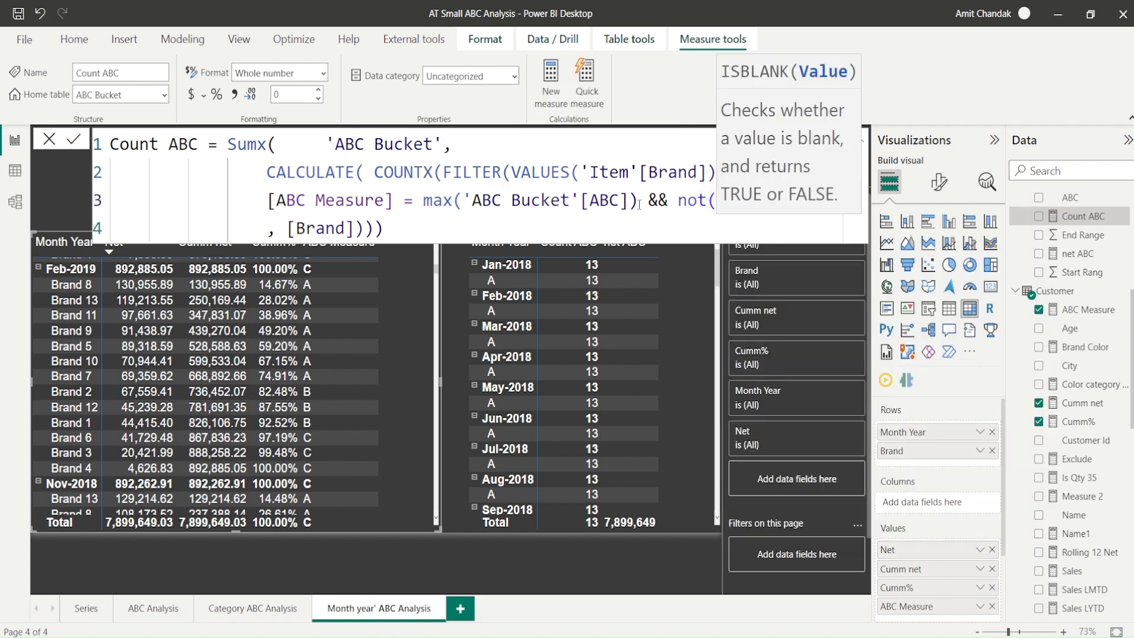
text([net)
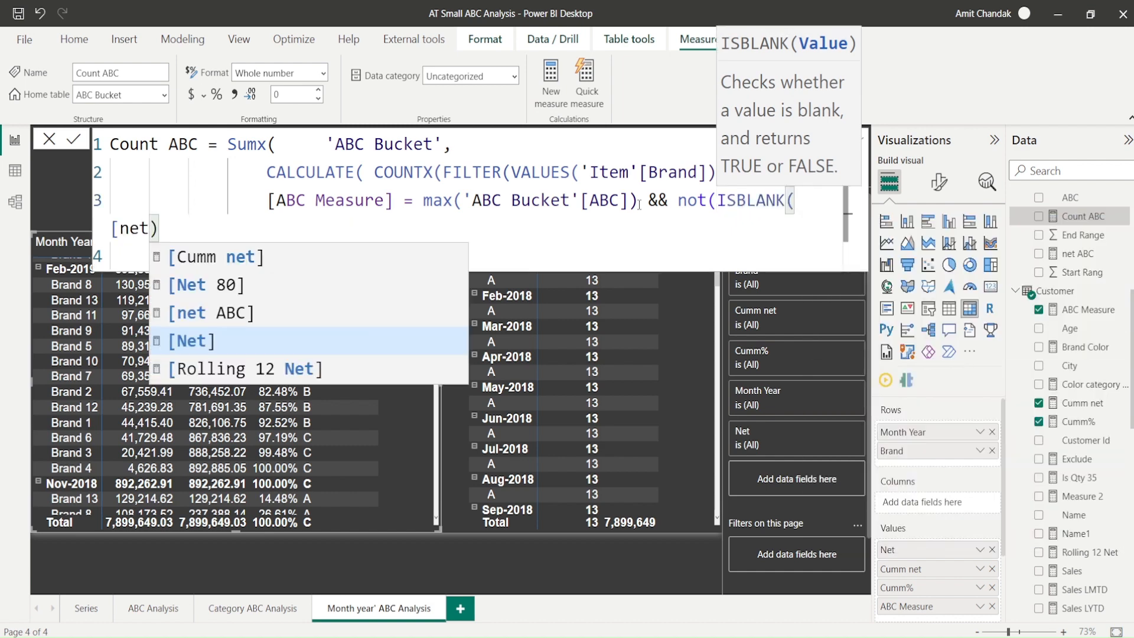
text(])))
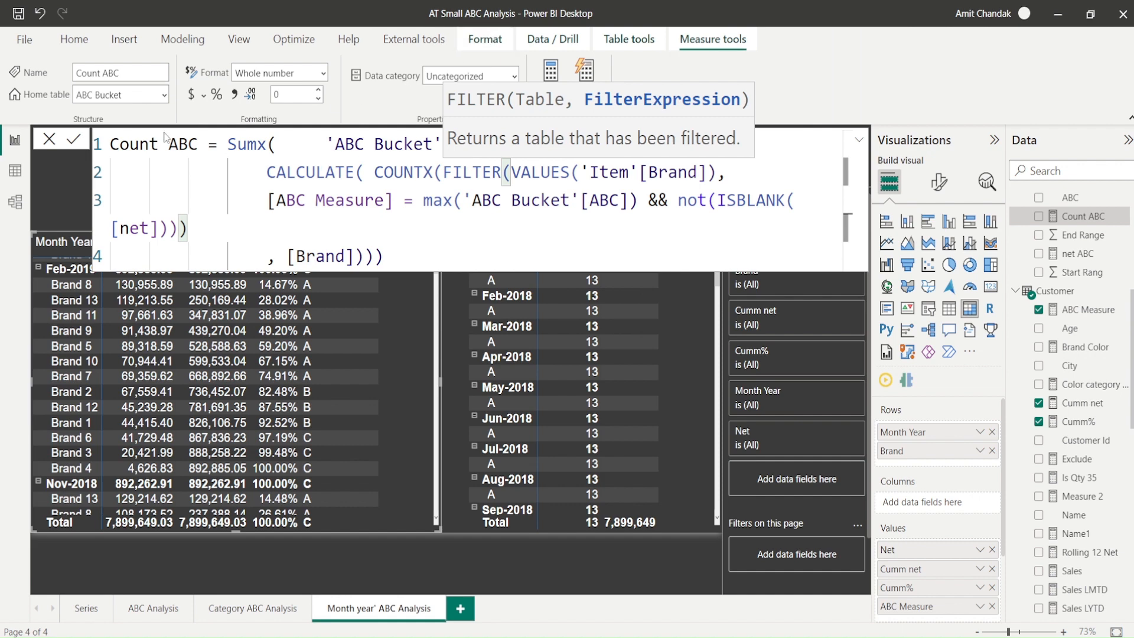
click(75, 140)
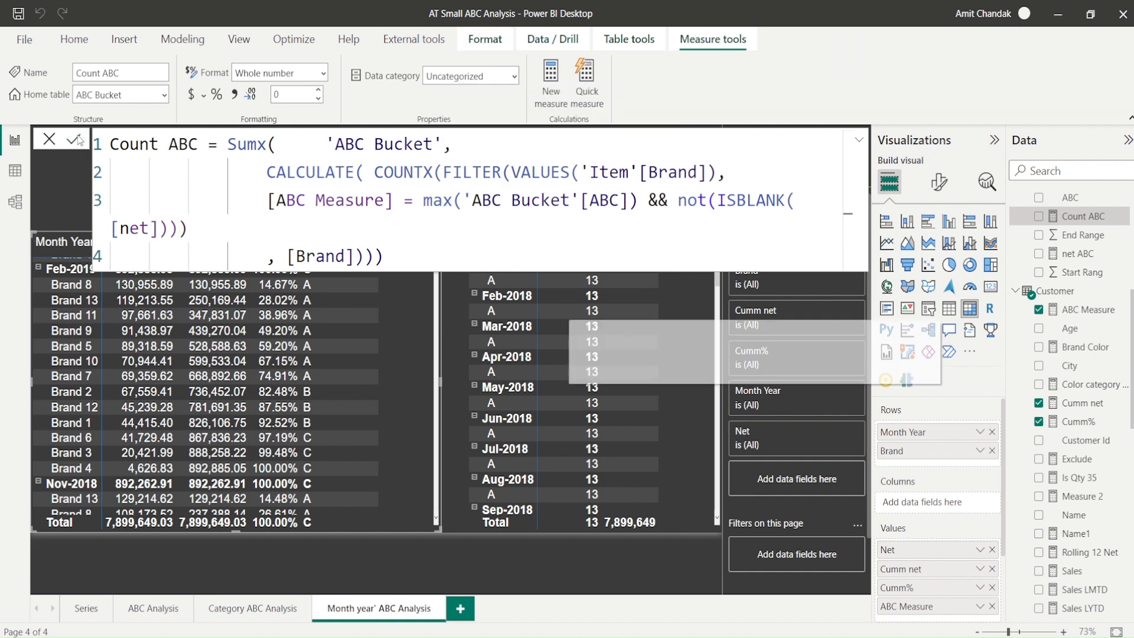
click(859, 140)
click(859, 140)
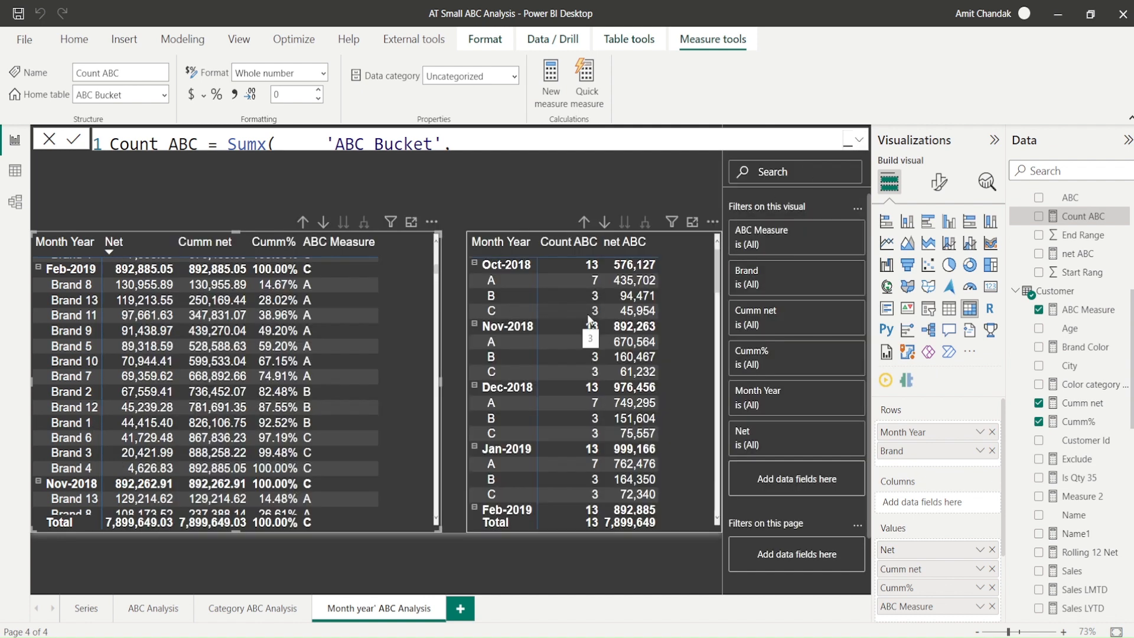
Check the recalculated class counts across all months in the summary matrix against the Brand matrix.
scroll(589, 321, down, 3)
scroll(317, 356, down, 5)
scroll(317, 356, down, 15)
scroll(316, 356, up, 2)
scroll(317, 356, up, 5)
scroll(317, 356, up, 3)
scroll(562, 364, up, 1)
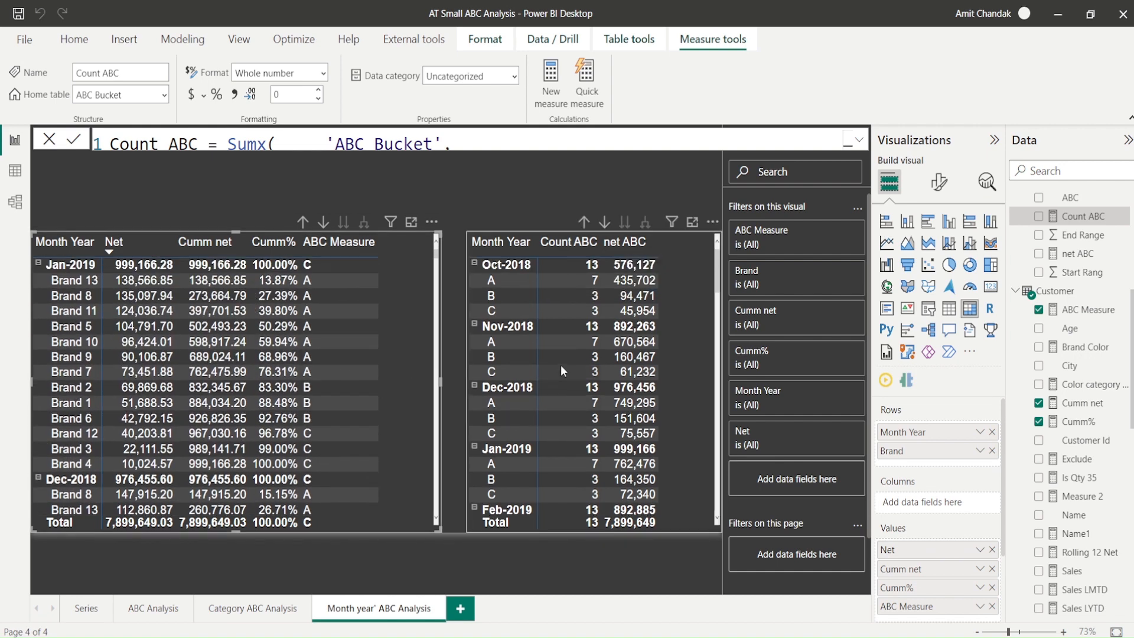
Review the Count ABC formula's ABC Measure comparison, VALUES('Item'[Brand]) argument and 'ABC Bucket' table alongside the two matrices.
click(858, 140)
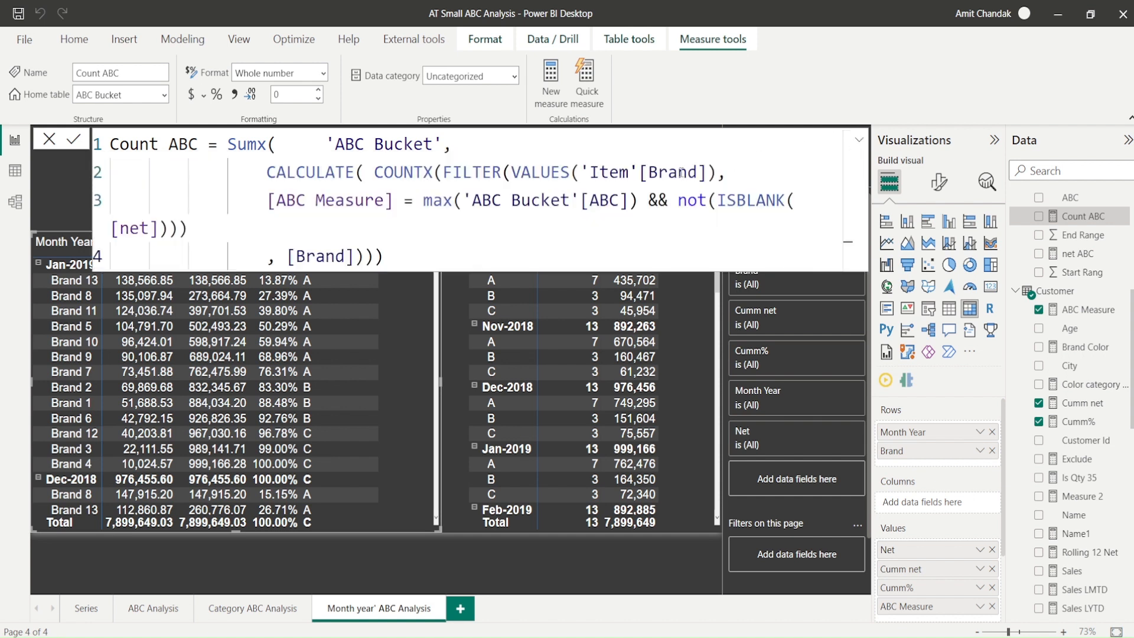
double_click(346, 202)
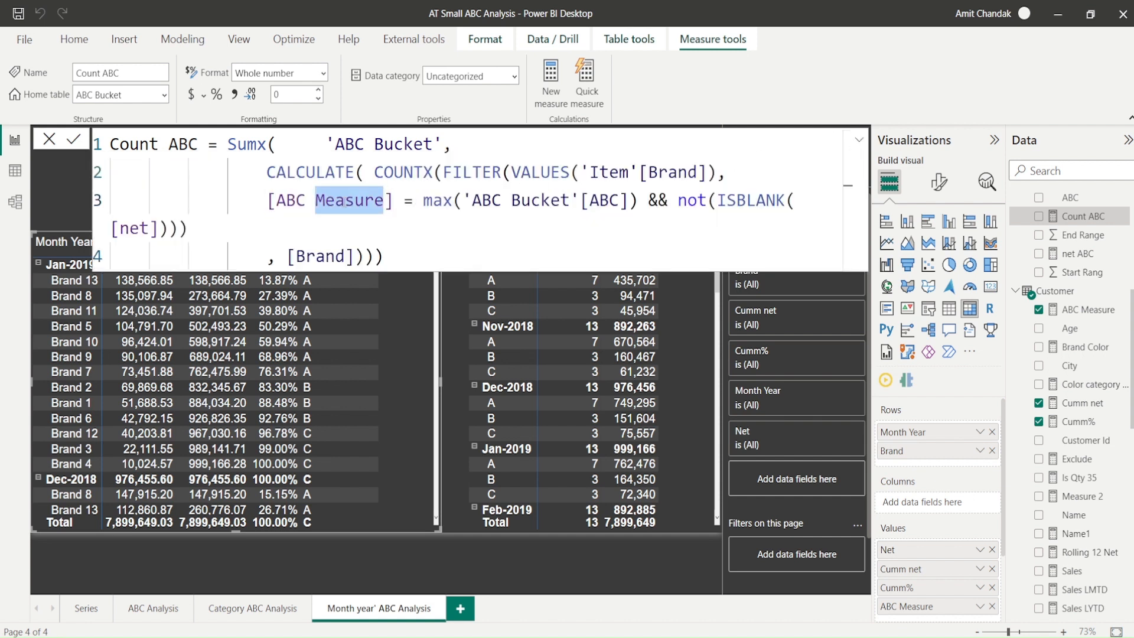
drag(407, 202, 268, 202)
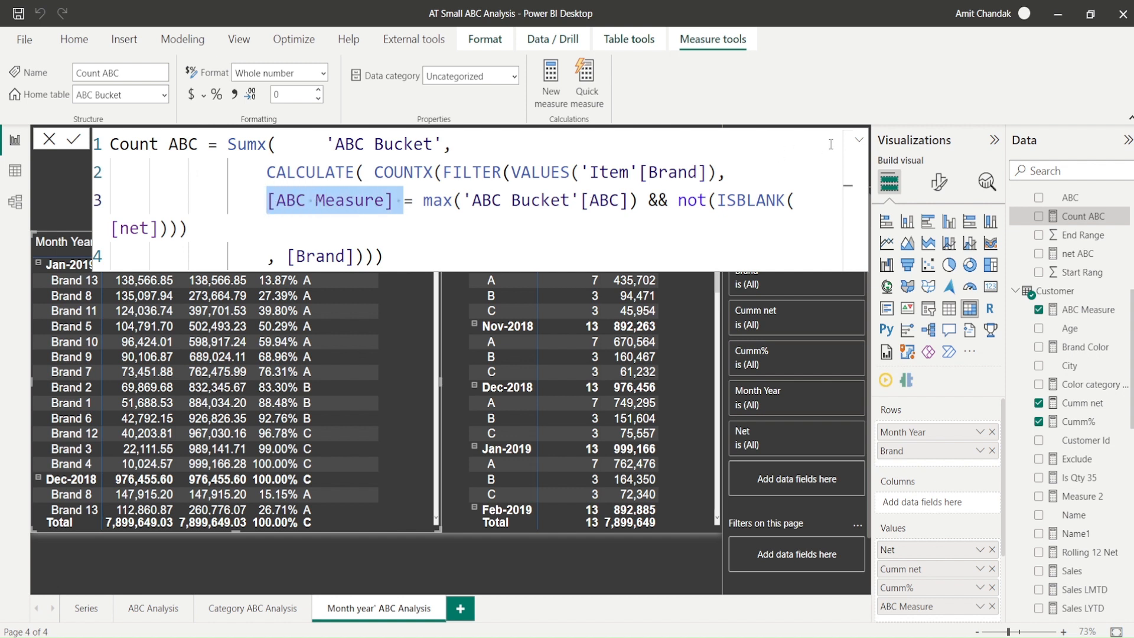
click(860, 142)
click(860, 144)
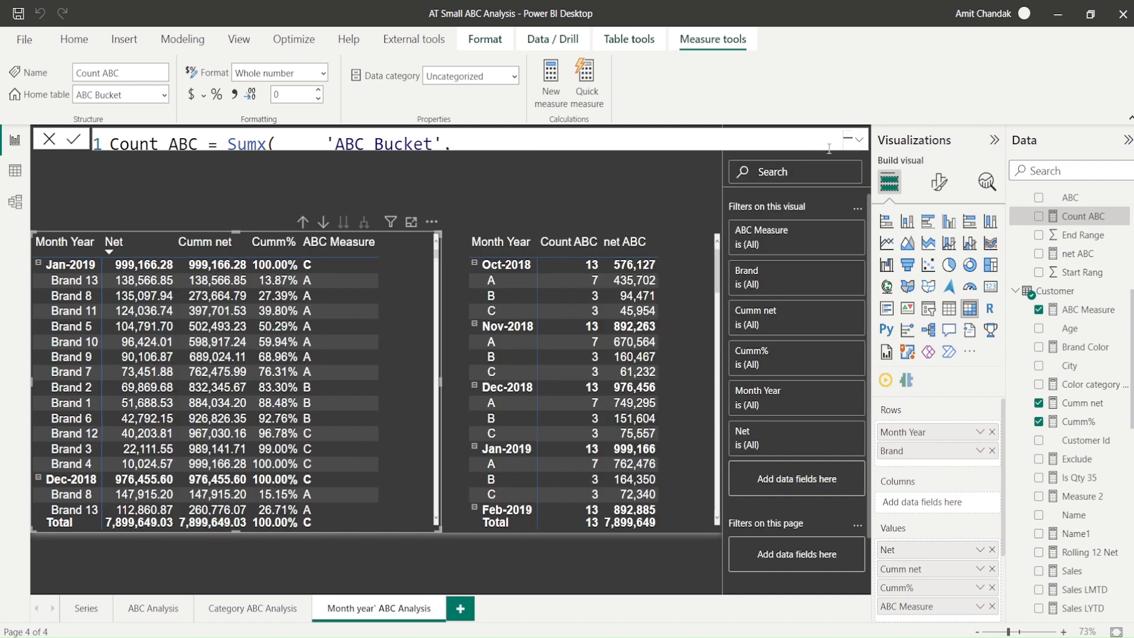
click(859, 141)
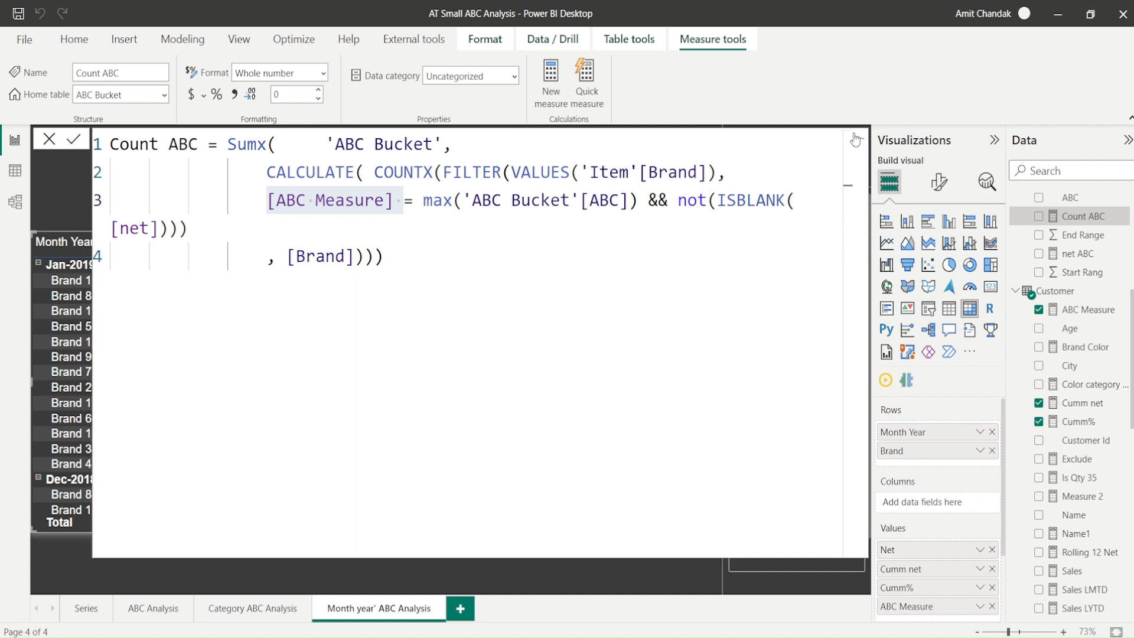
click(863, 142)
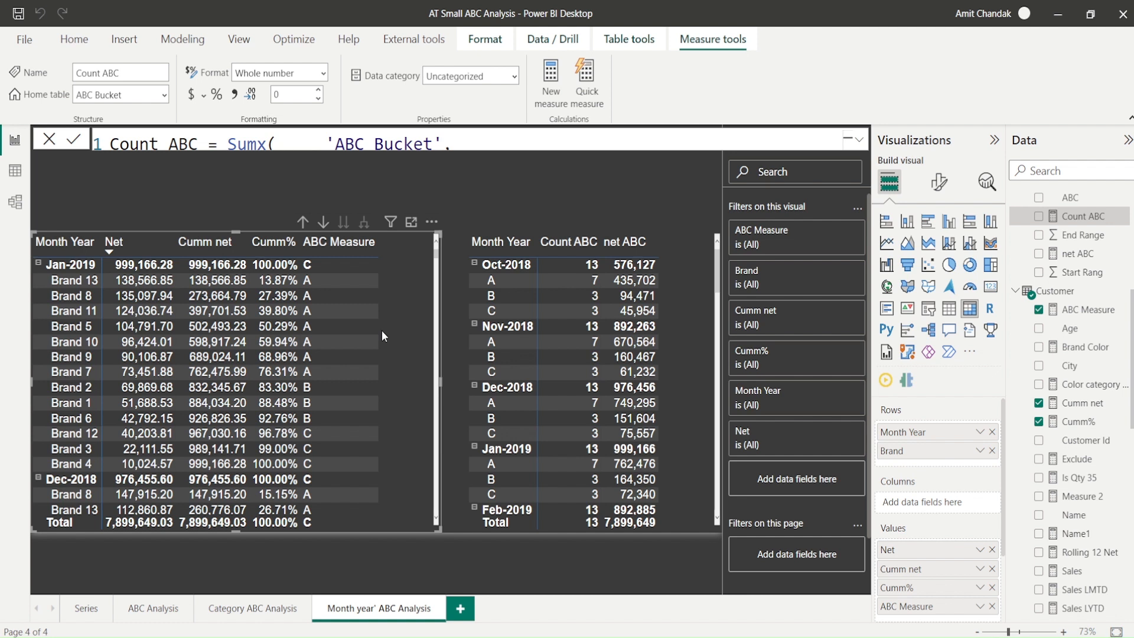
click(859, 140)
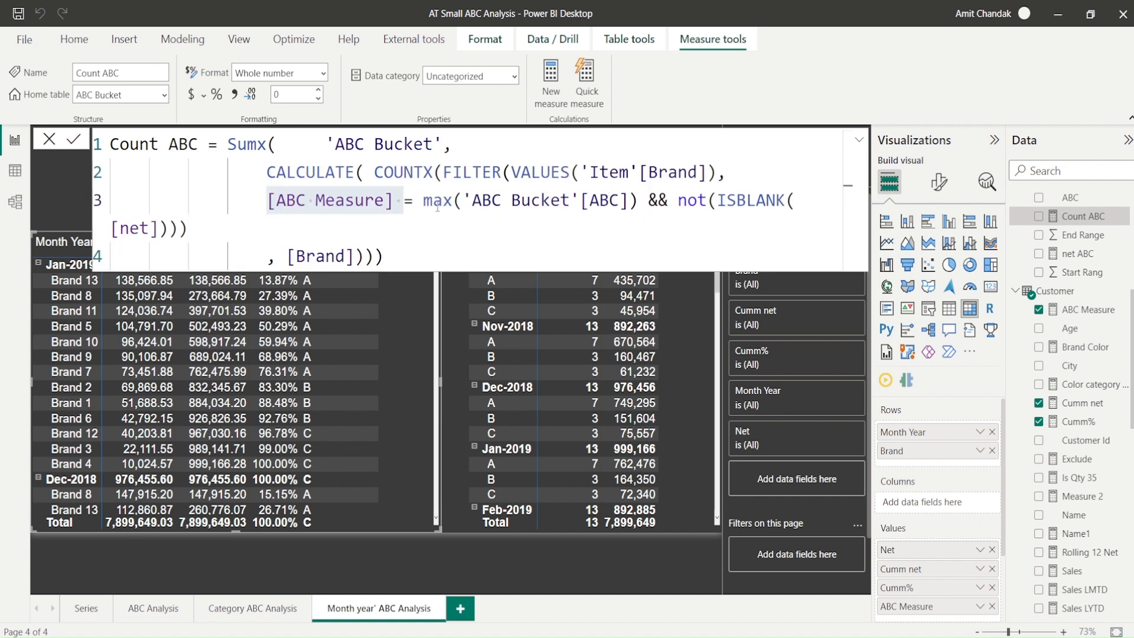
drag(512, 172, 717, 172)
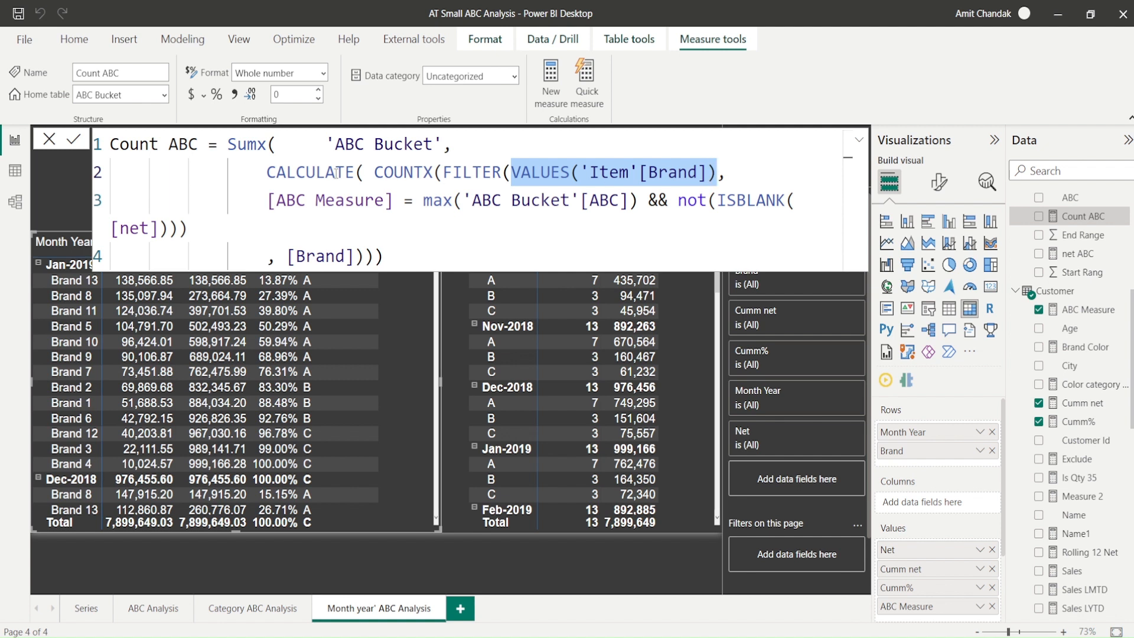
drag(316, 144, 444, 144)
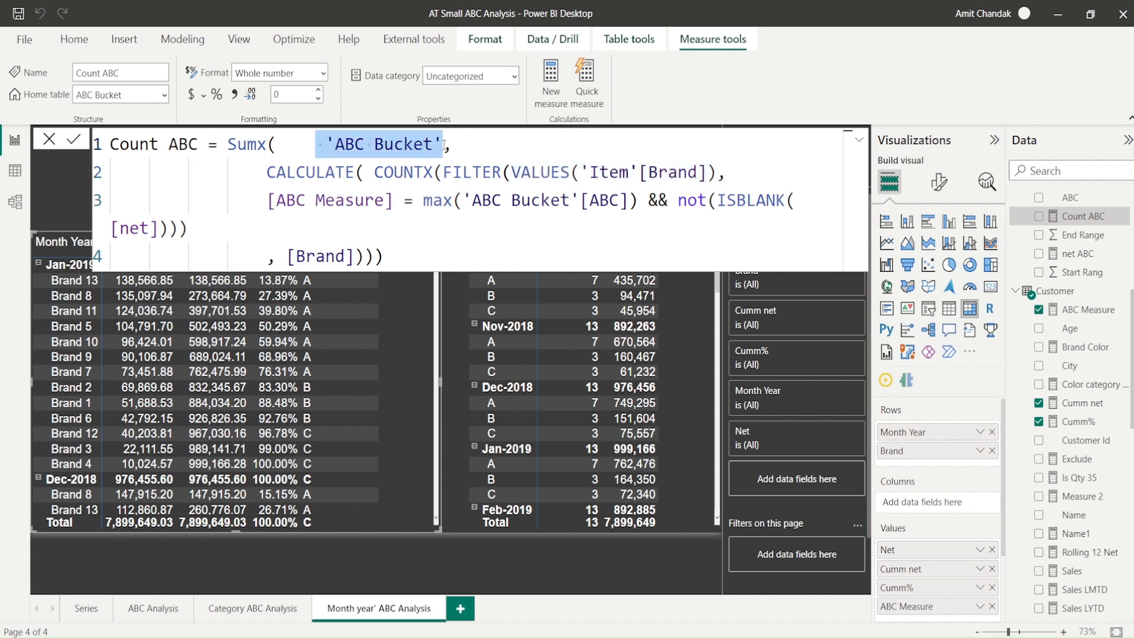